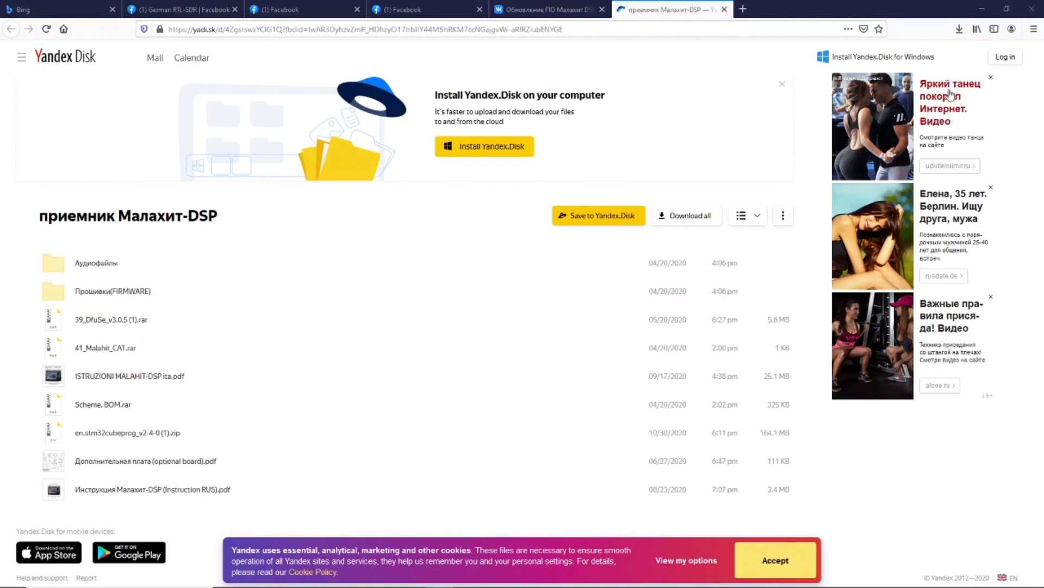
- Minimize the browser and STM32CubeProgrammer windows and move the приемник Малахит-DSP folder to an empty area of the desktop
left_click(982, 9)
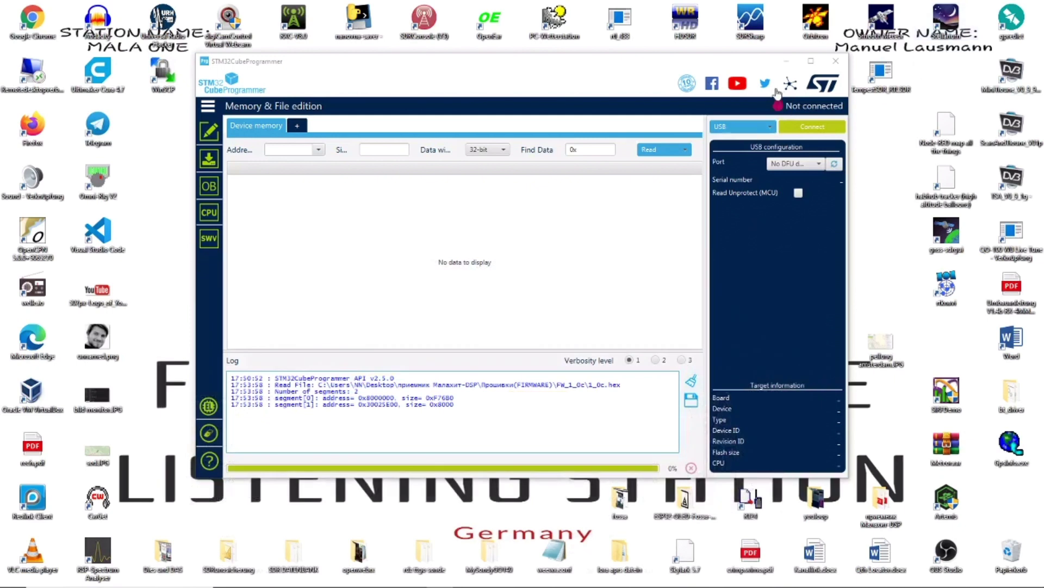
left_click(786, 61)
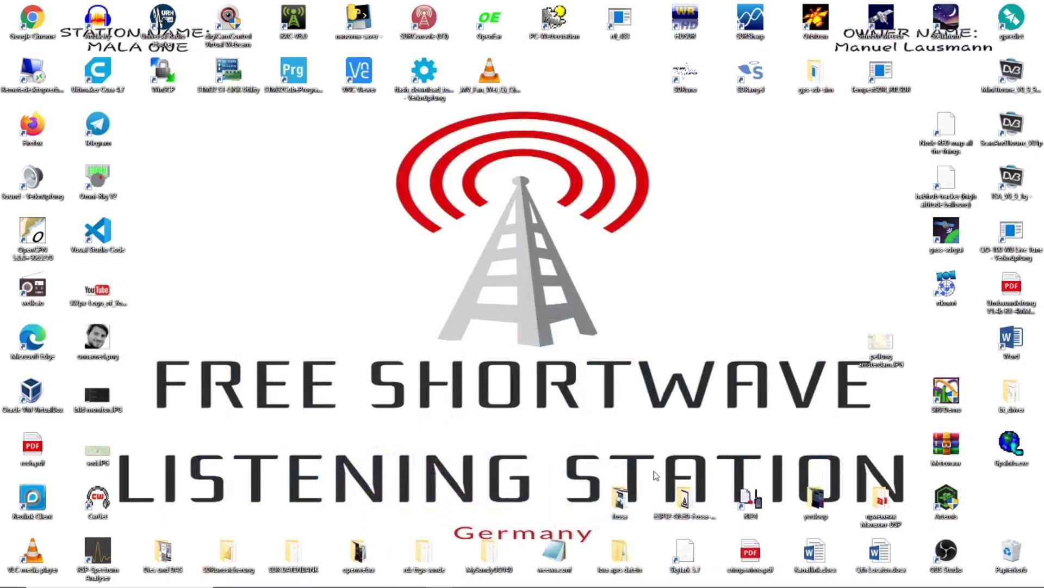
left_click_drag(881, 498, 233, 263)
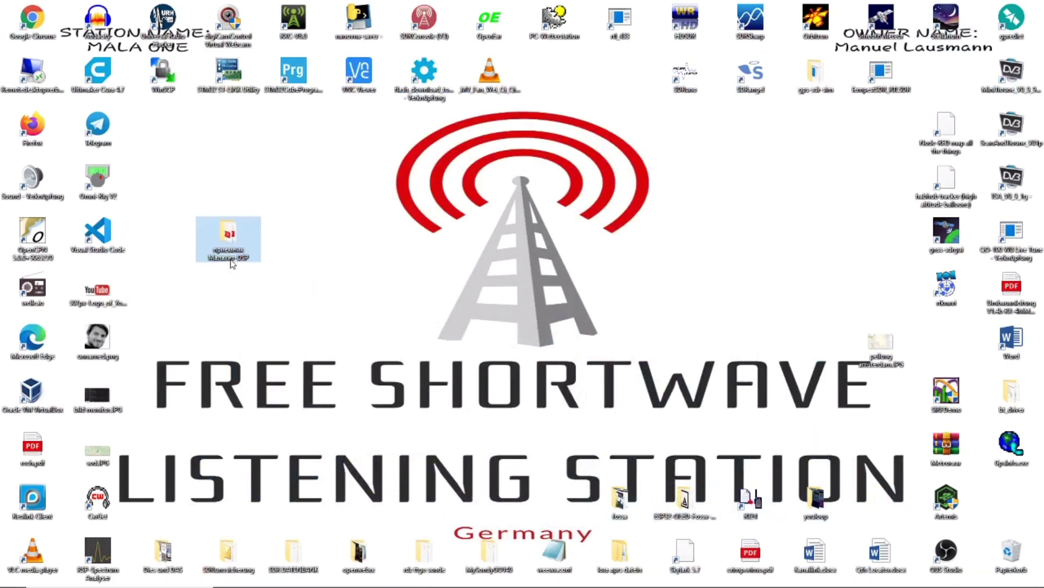
- Move приемник Малахит-DSP.zip out of the приемник Малахит-DSP folder onto the desktop, close the folder, and place the archive beside it
double_click(231, 256)
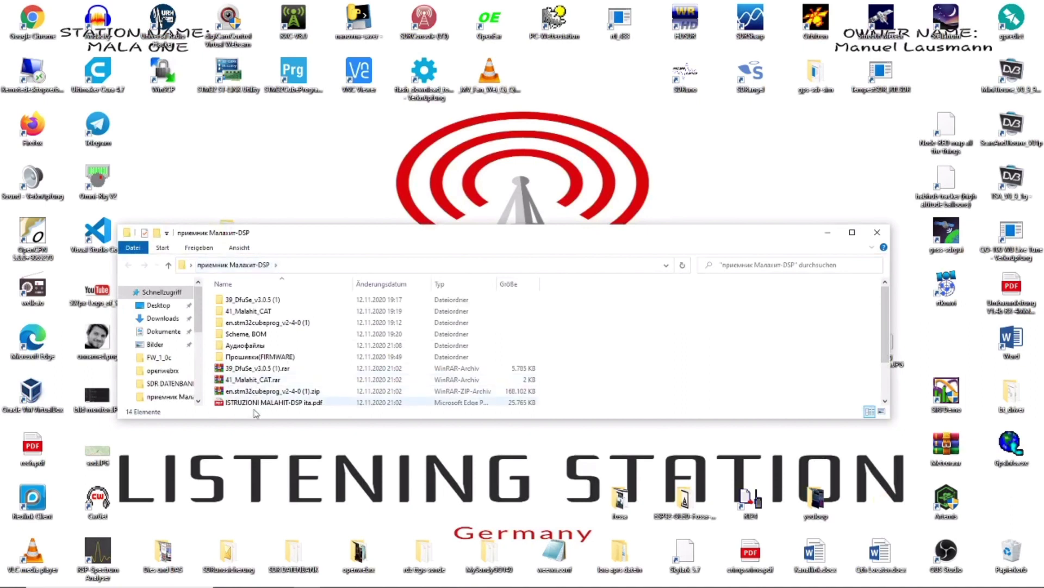
scroll(250, 394, "down", 2)
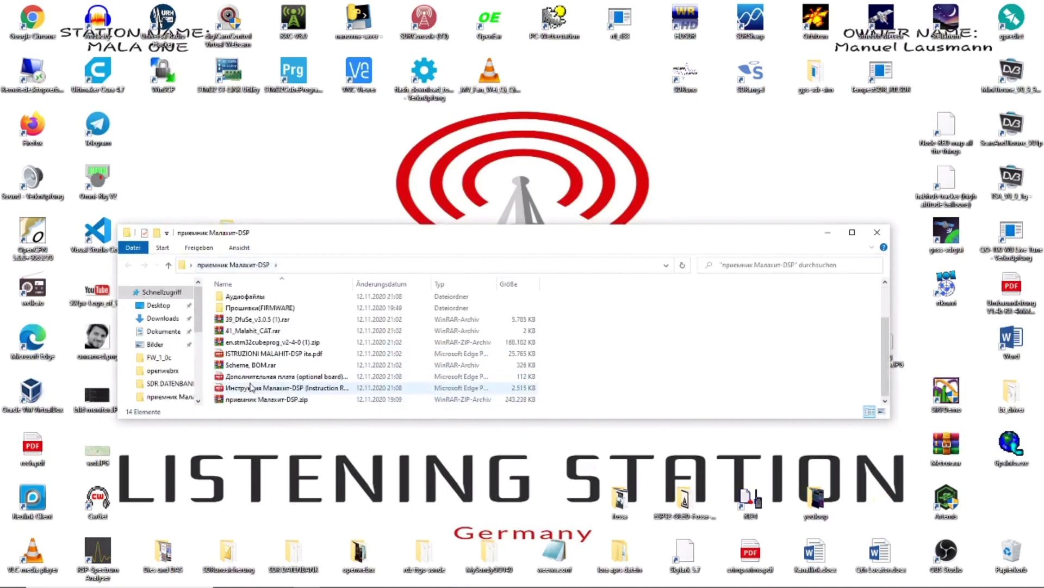
left_click_drag(256, 407, 278, 464)
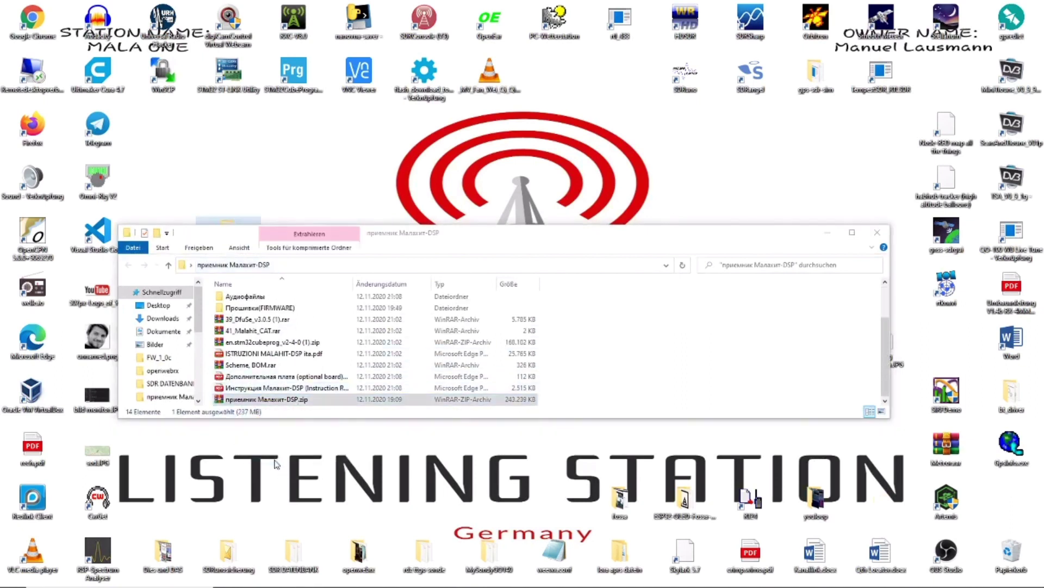
left_click(877, 232)
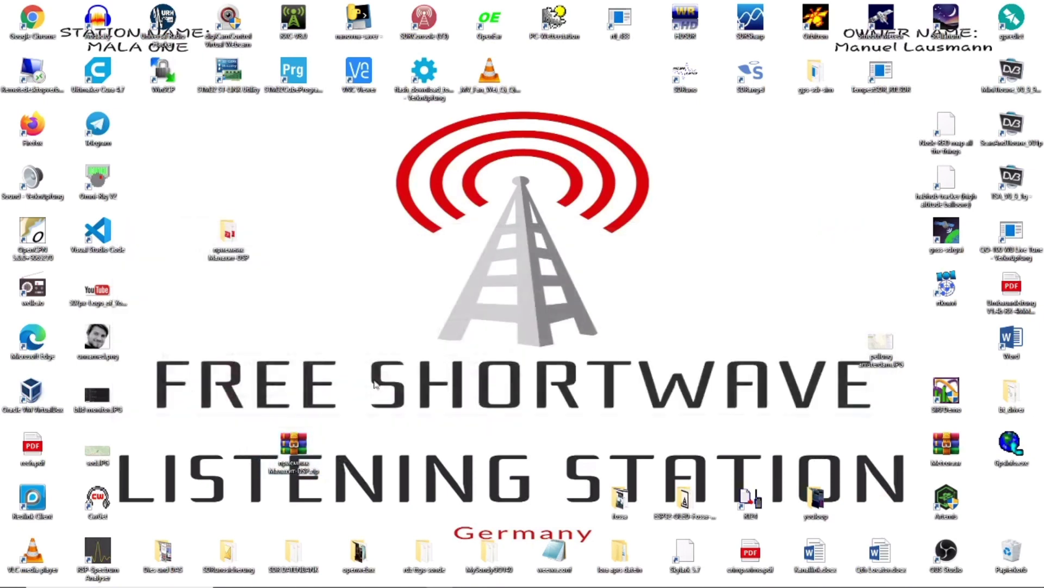
left_click_drag(300, 451, 363, 239)
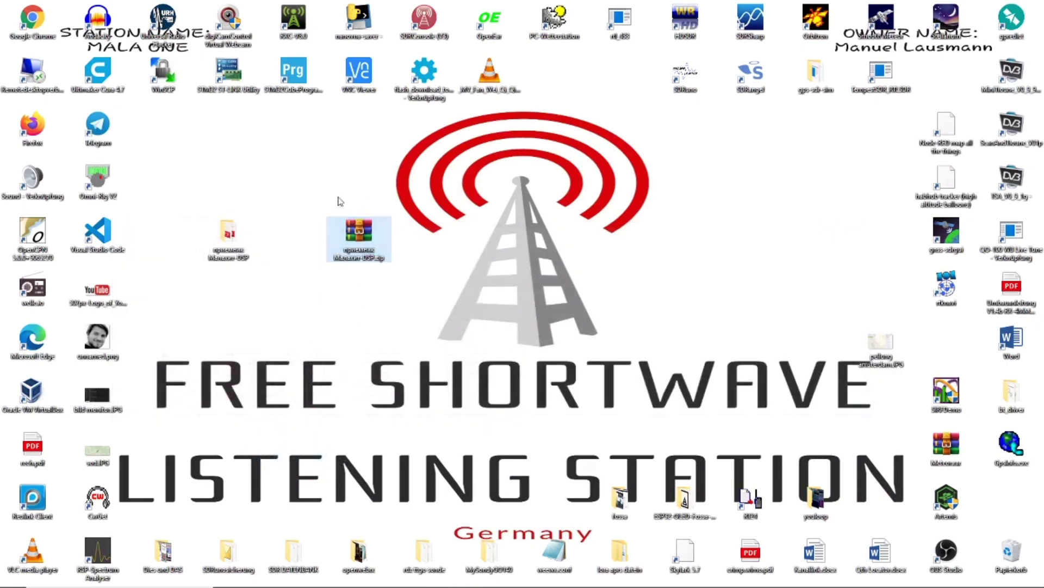
- Inspect the contents of the приемник Малахит-DSP.zip archive in WinRAR and close it
double_click(374, 255)
left_click_drag(374, 123, 517, 155)
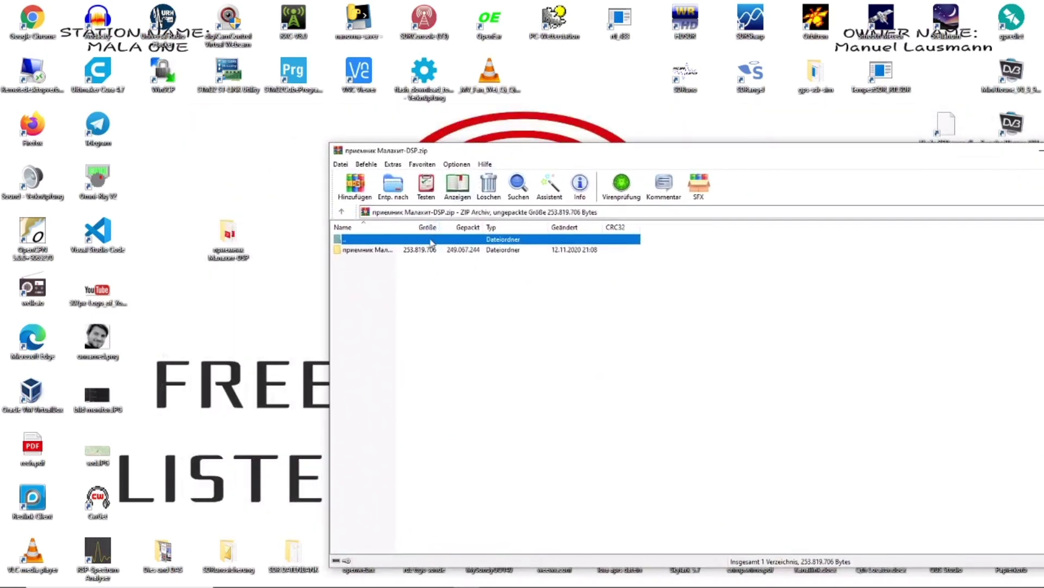
left_click_drag(420, 256, 366, 249)
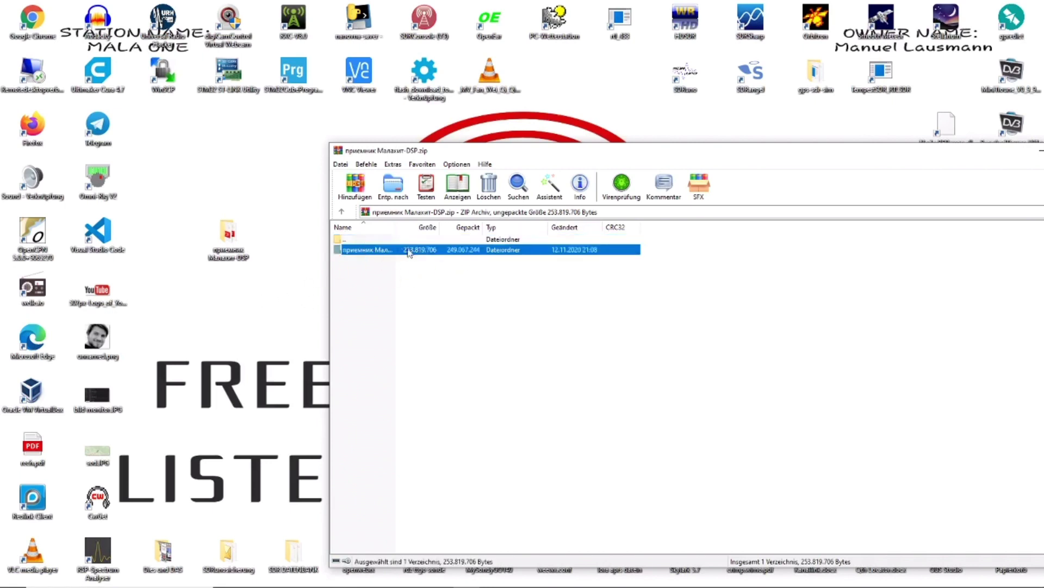
left_click_drag(942, 154, 830, 163)
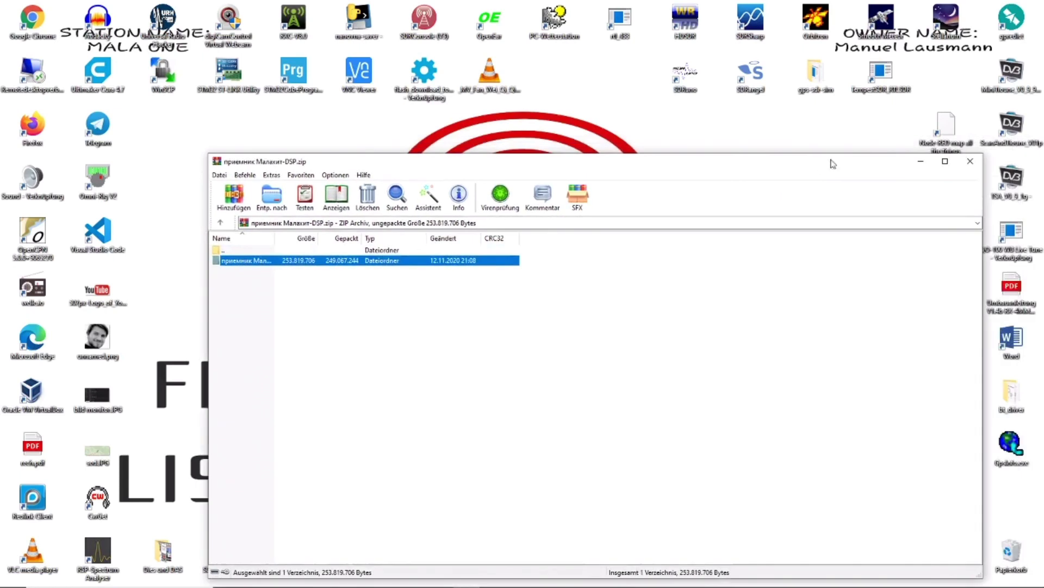
left_click(967, 161)
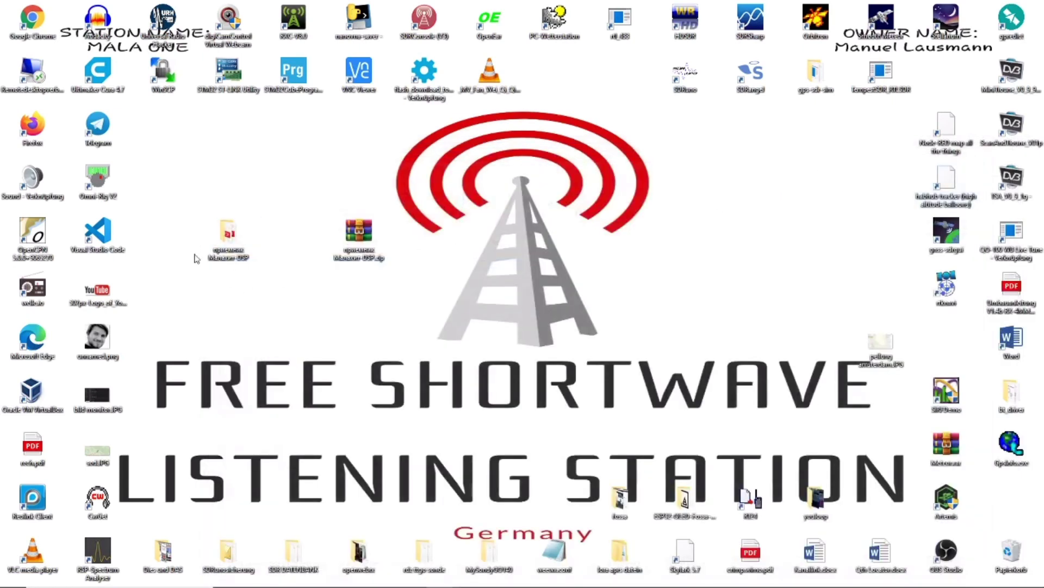
- Open the Прошивки(FIRMWARE) subfolder of the приемник Малахит-DSP folder on the desktop
left_click_drag(224, 224, 232, 175)
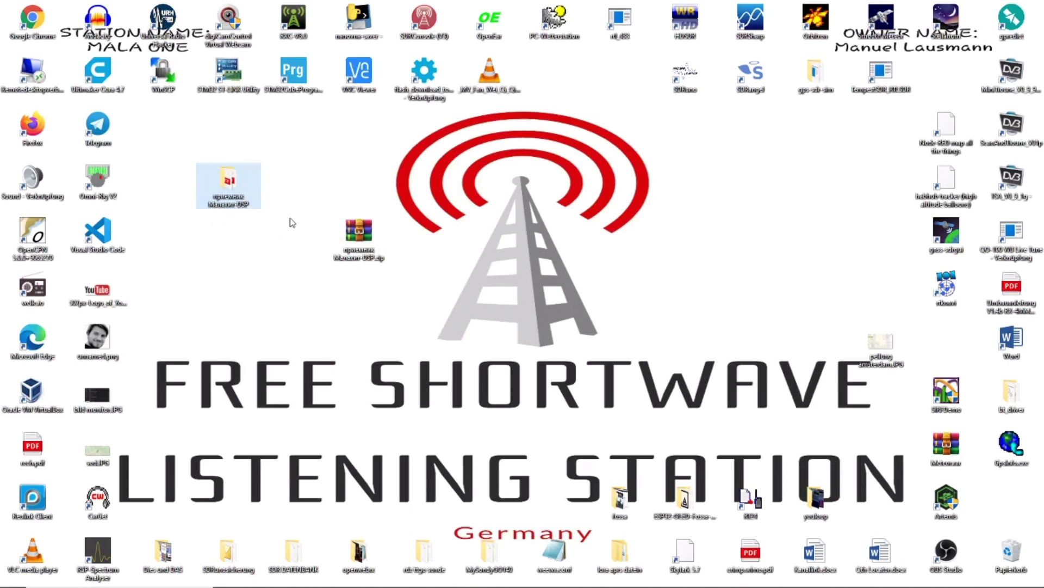
left_click_drag(237, 194, 254, 235)
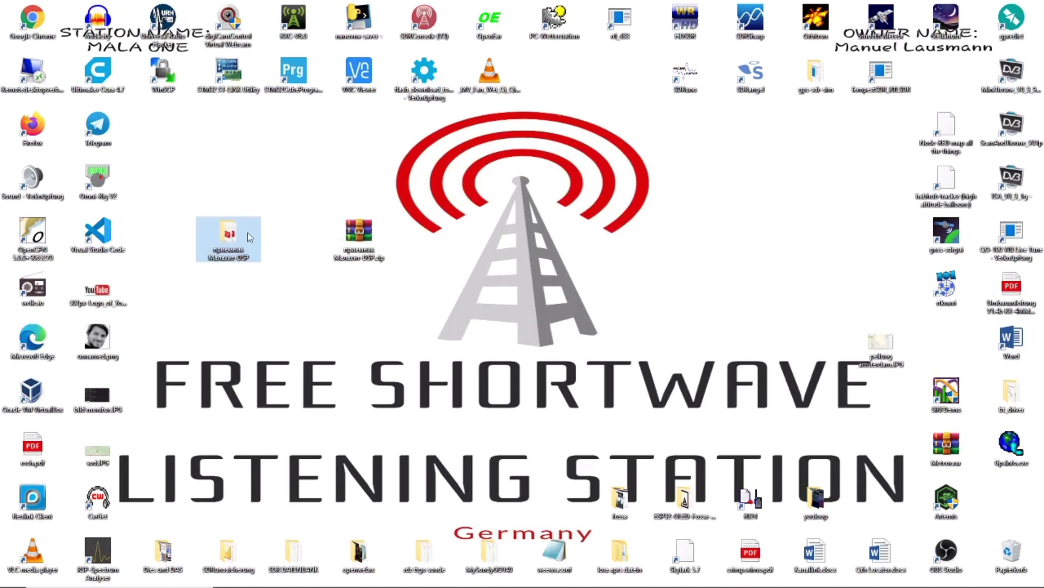
double_click(251, 235)
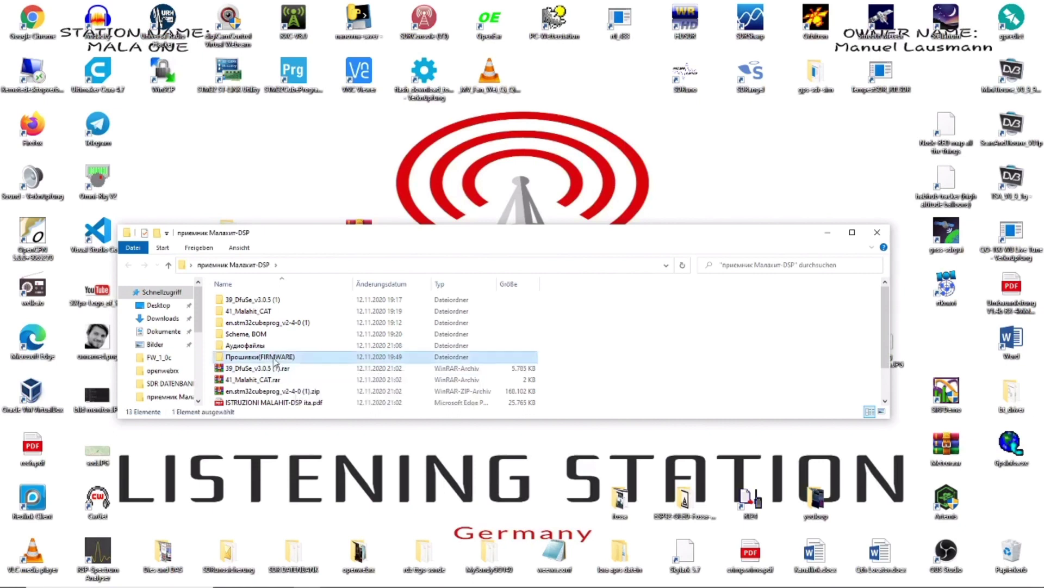
double_click(275, 359)
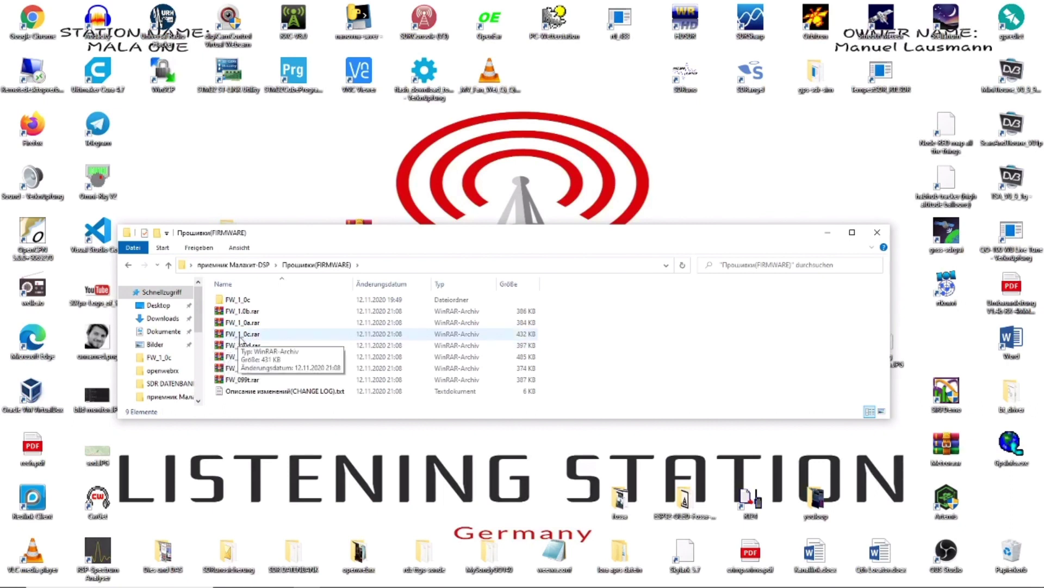
- View the contents and extraction options of FW_1_0c.rar without extracting, and close the archive and the firmware folder
double_click(242, 335)
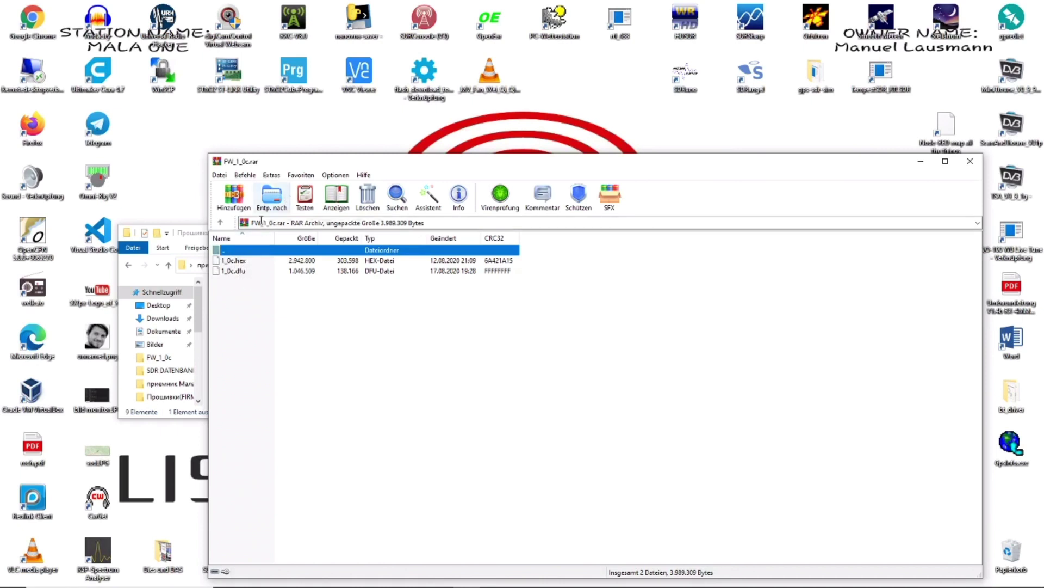
left_click(270, 203)
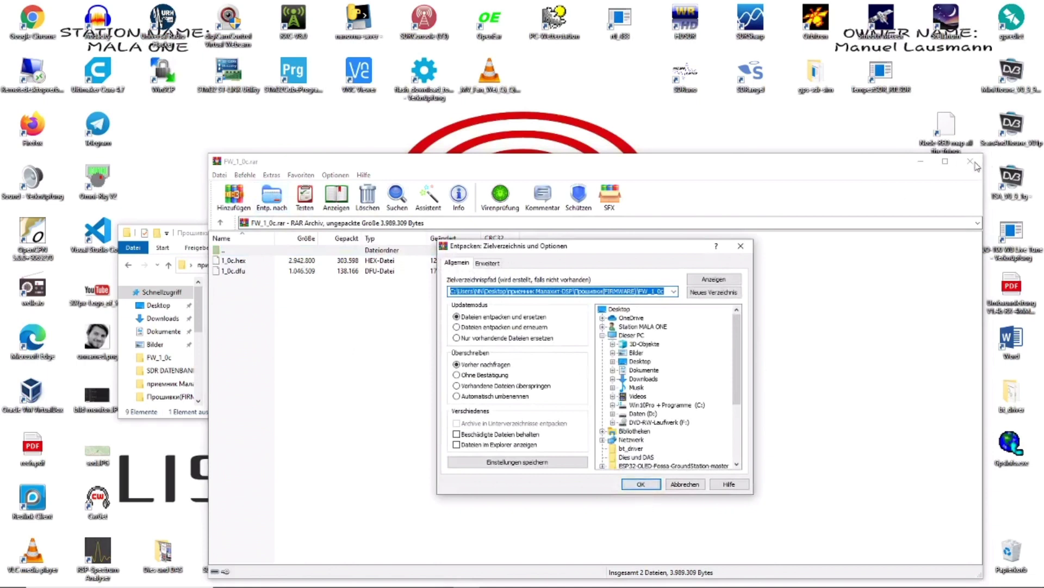
left_click(742, 247)
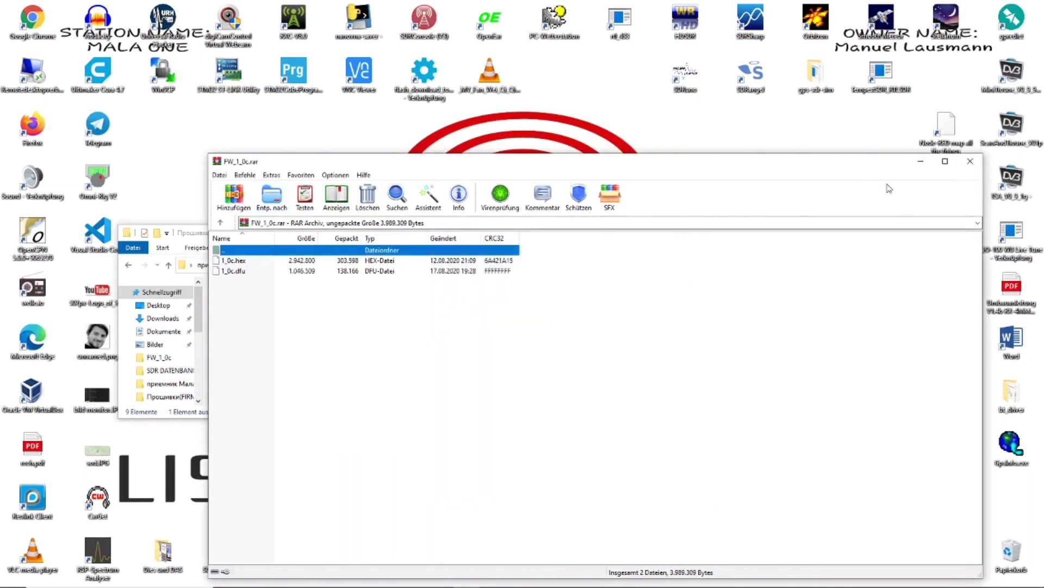
left_click(969, 161)
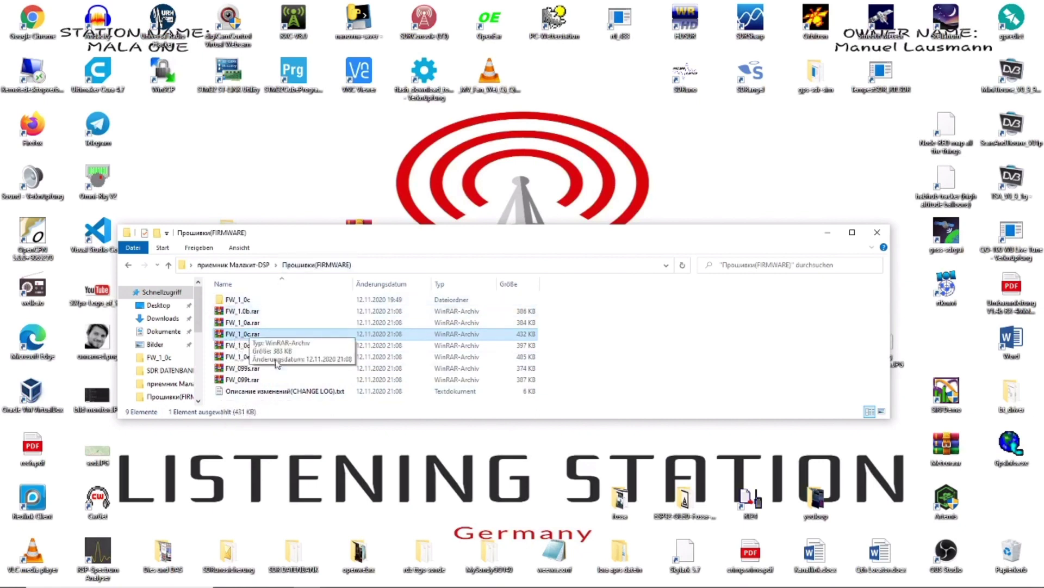
left_click(877, 234)
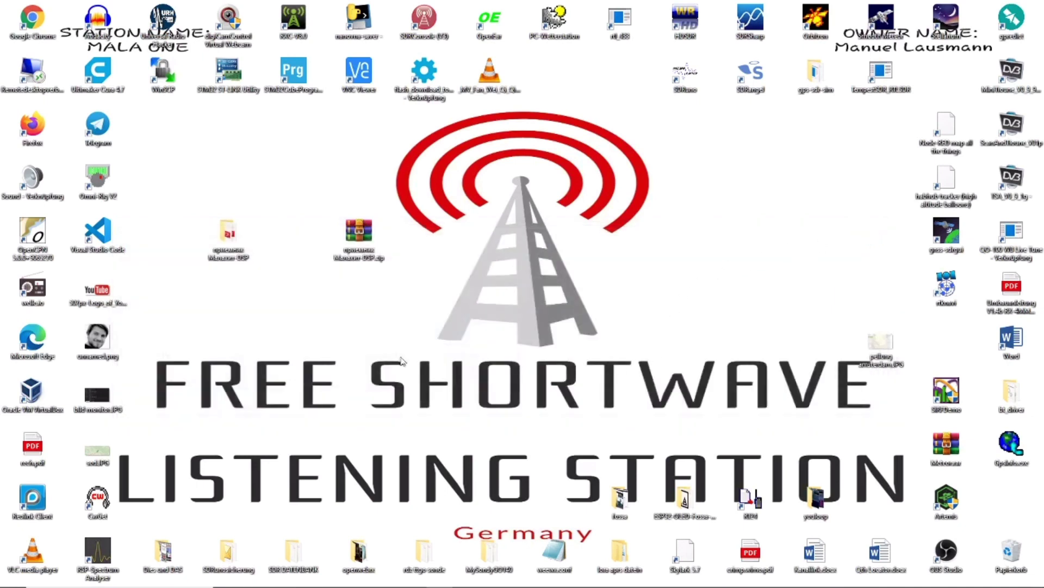
- Switch to STM32CubeProgrammer and move its window to the upper-left corner of the desktop
mouse_move(449, 585)
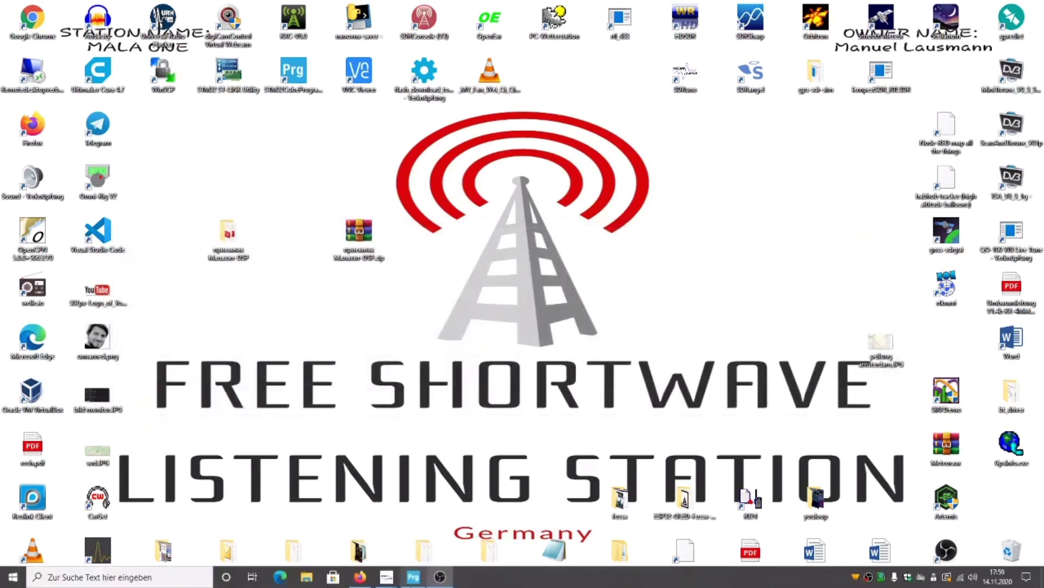
left_click(413, 578)
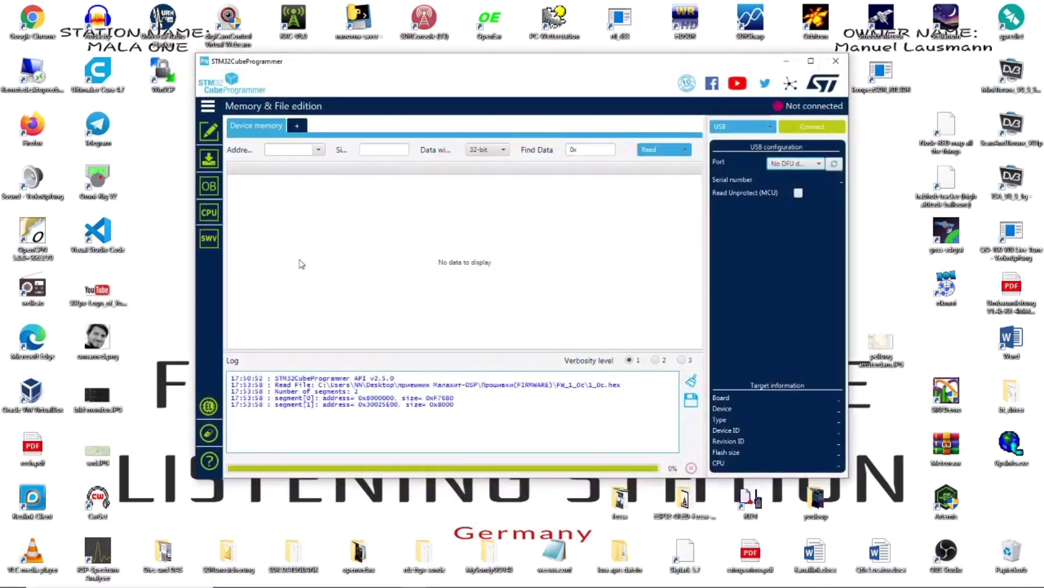
left_click_drag(616, 66, 552, 60)
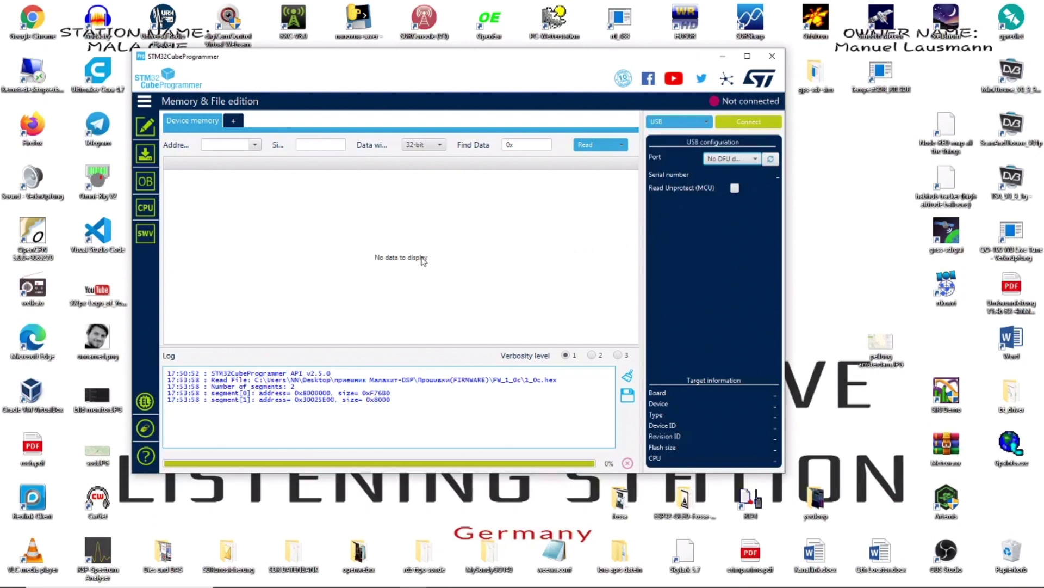
left_click_drag(417, 68, 292, 27)
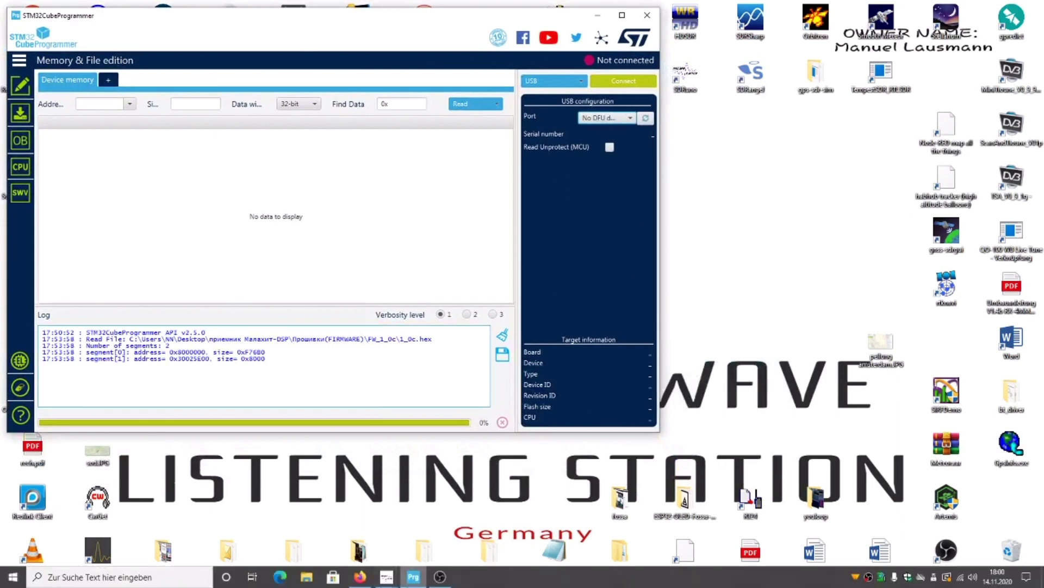
- Switch to Firefox, view the processor photo, and read the processor revision section of the Обновление ПО Малахит DSP article
left_click(362, 579)
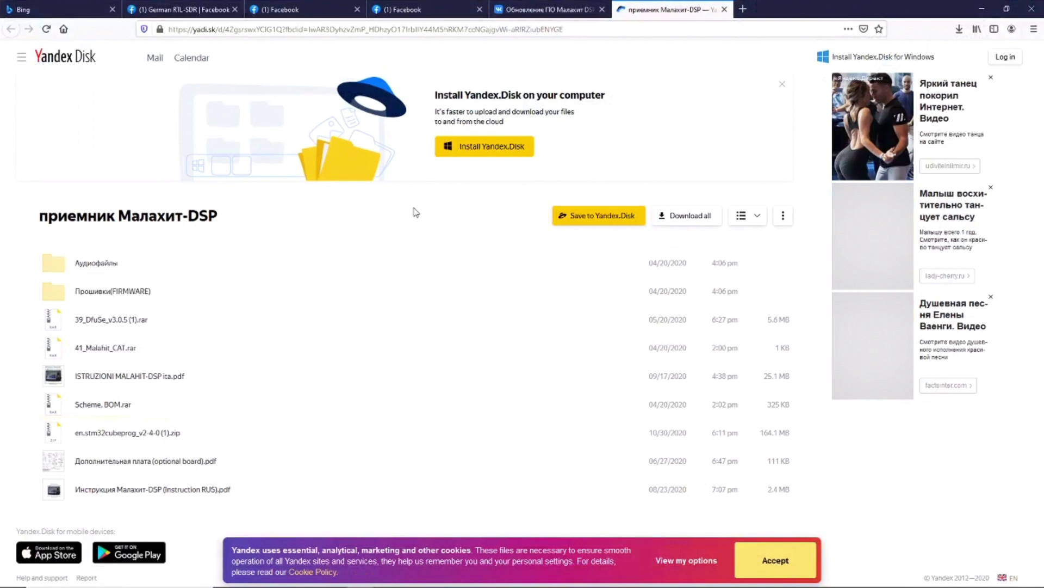
left_click(292, 10)
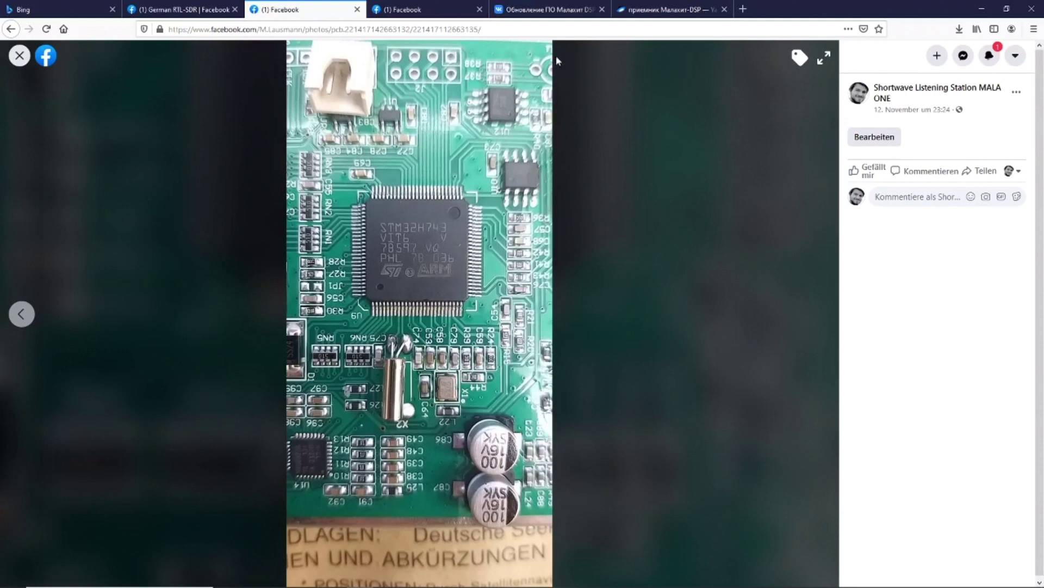
left_click(562, 14)
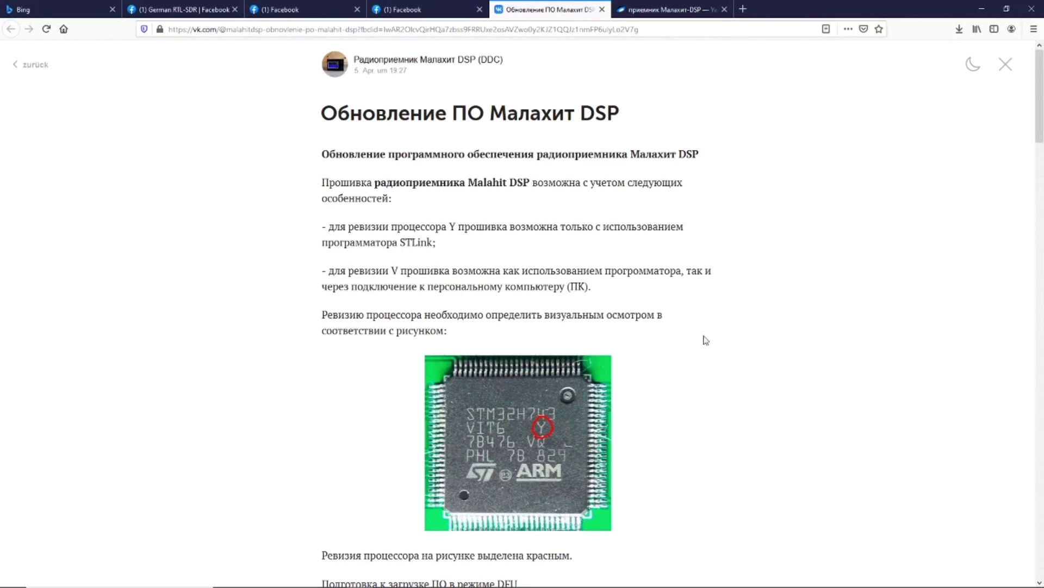
scroll(711, 385, "down", 2)
scroll(711, 385, "down", 3)
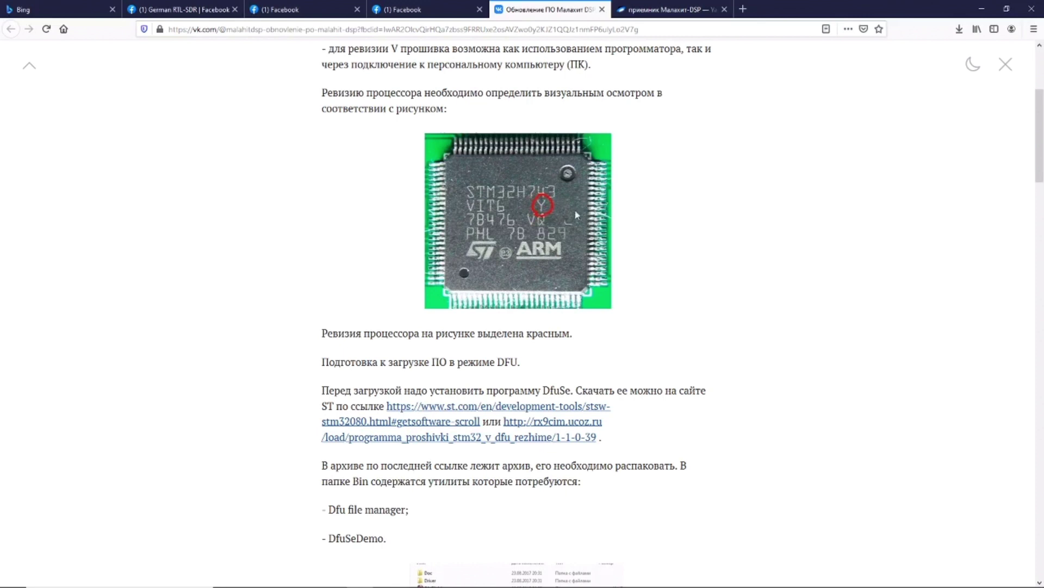
- View the opened receiver photo and compare the chip marking in the processor close-up with the revision illustration in the update article
left_click(427, 15)
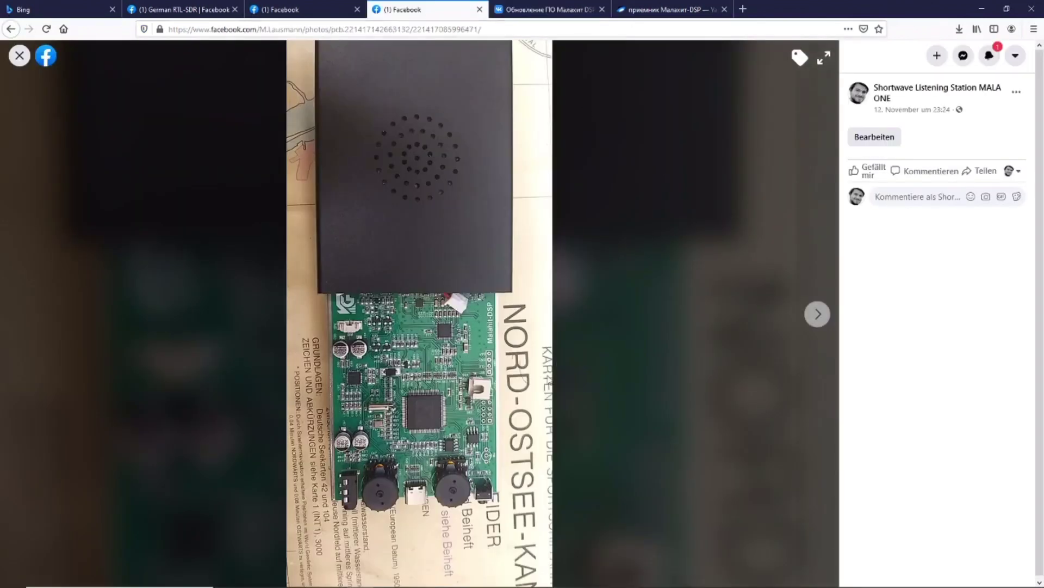
left_click(558, 11)
left_click(640, 10)
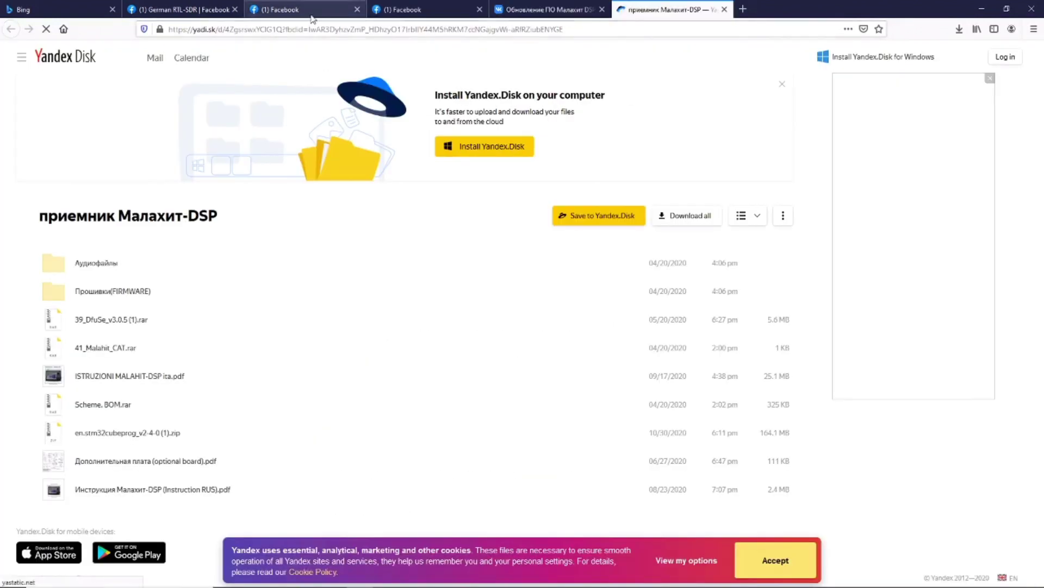
left_click(312, 14)
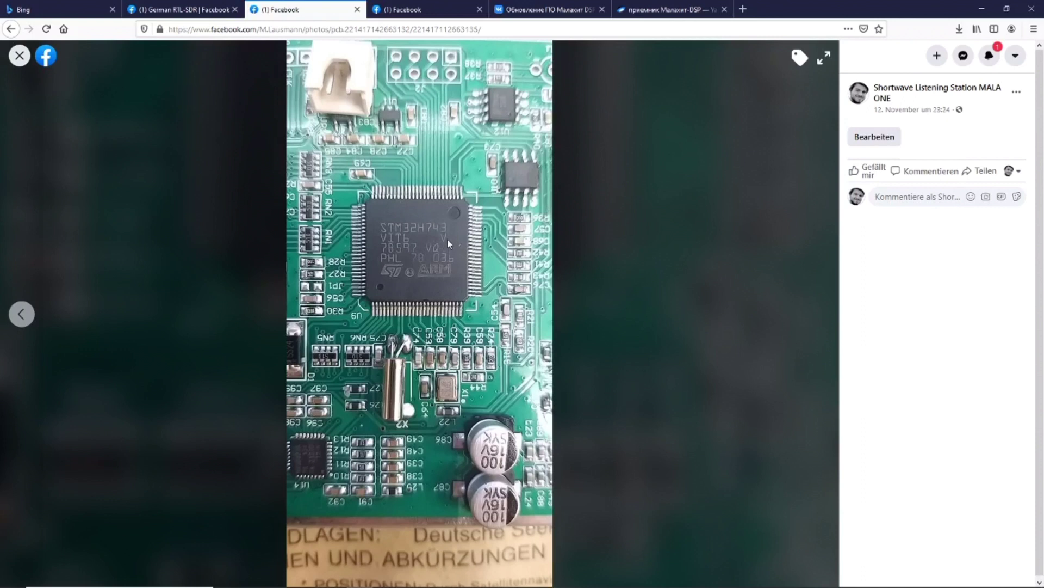
left_click(547, 12)
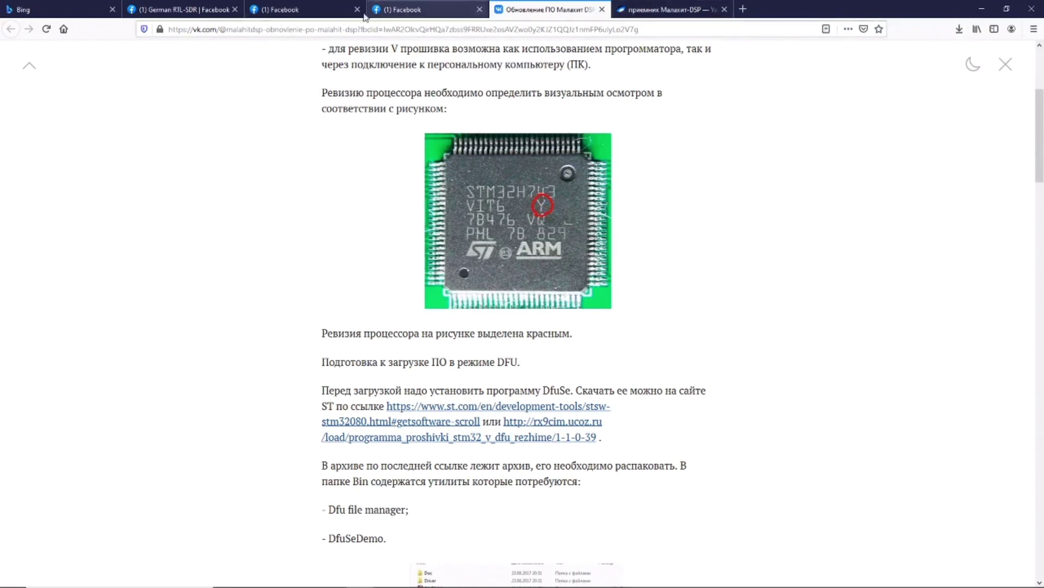
left_click(303, 15)
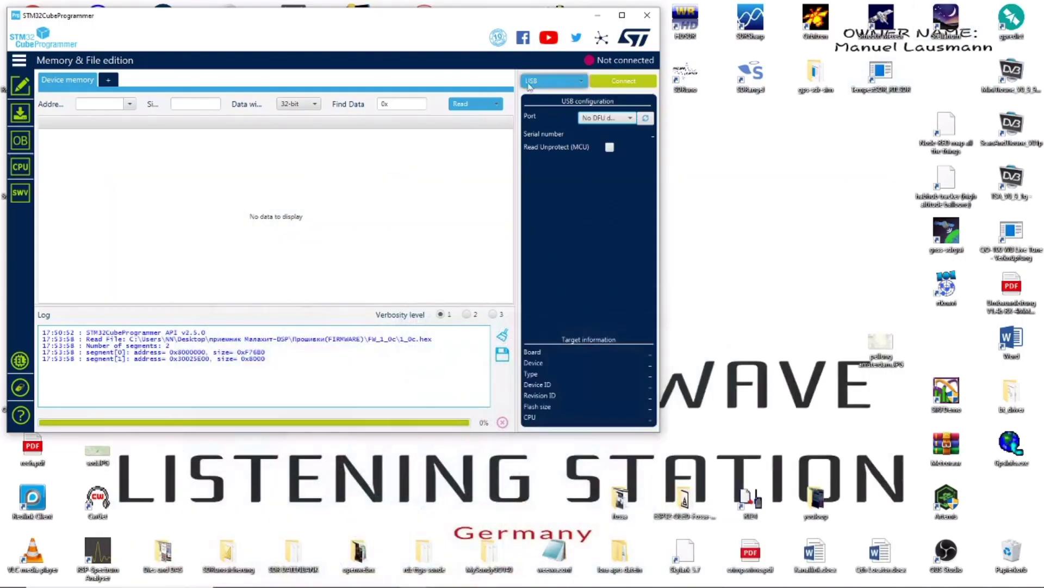
- Select USB as the programmer's connection interface and view the other available interface options
left_click(584, 83)
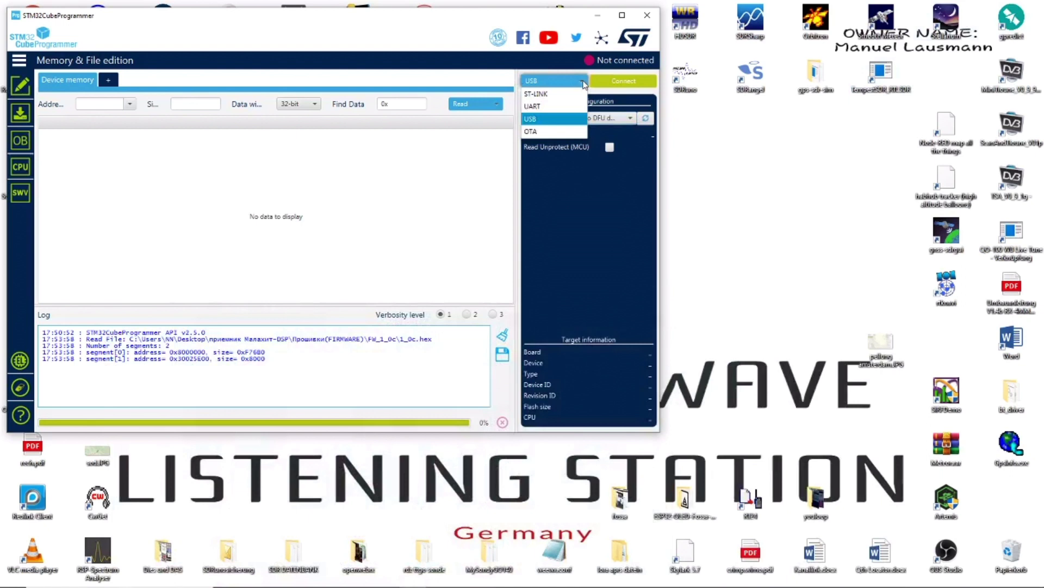
left_click(548, 120)
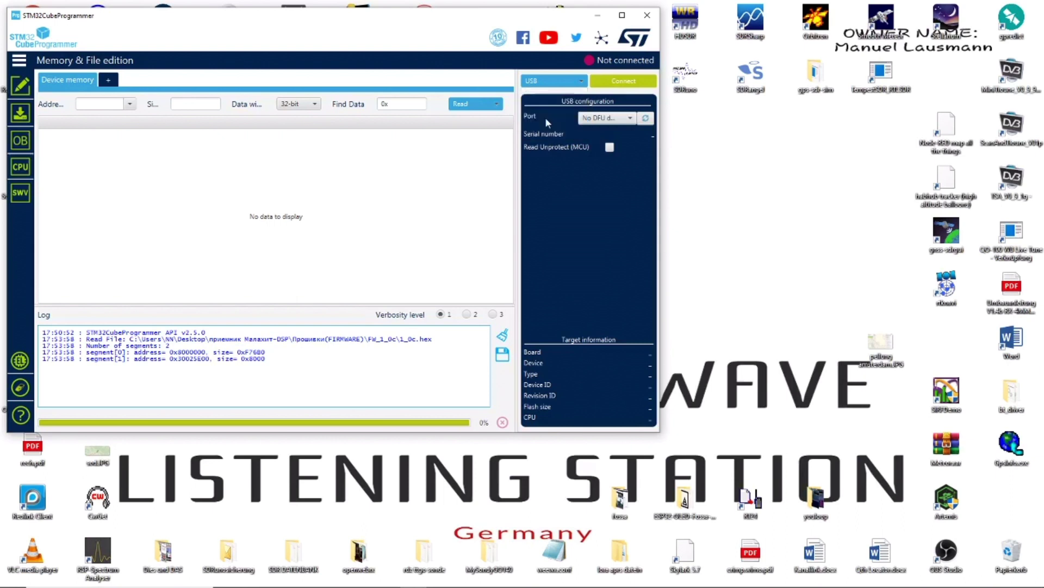
left_click(585, 83)
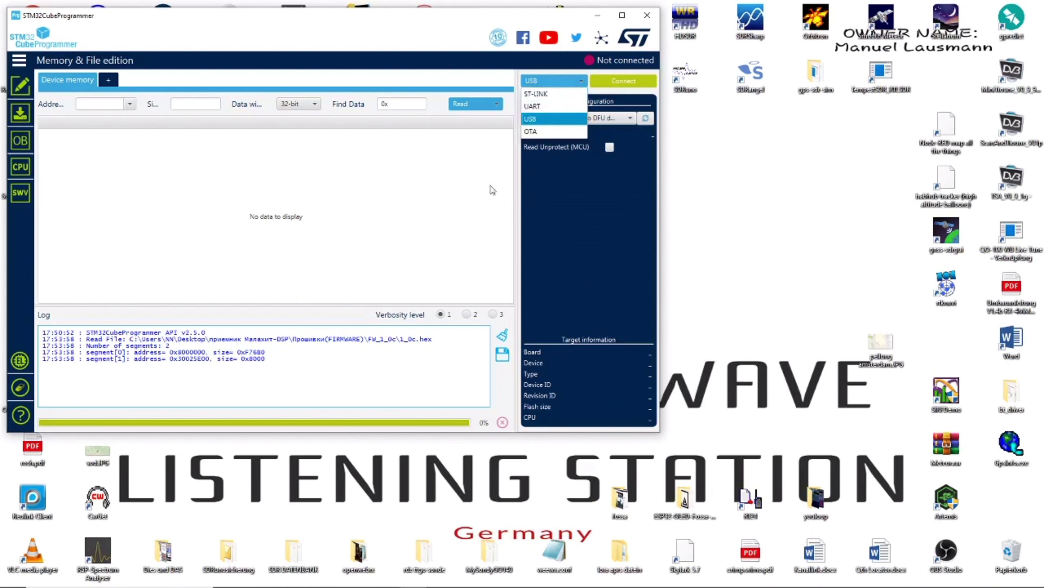
left_click(479, 197)
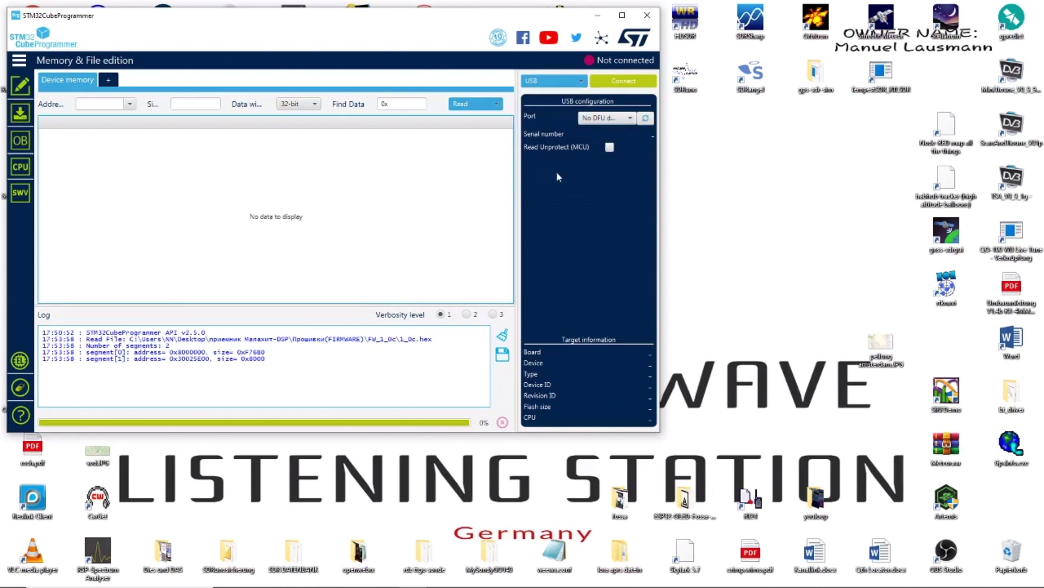
left_click(560, 82)
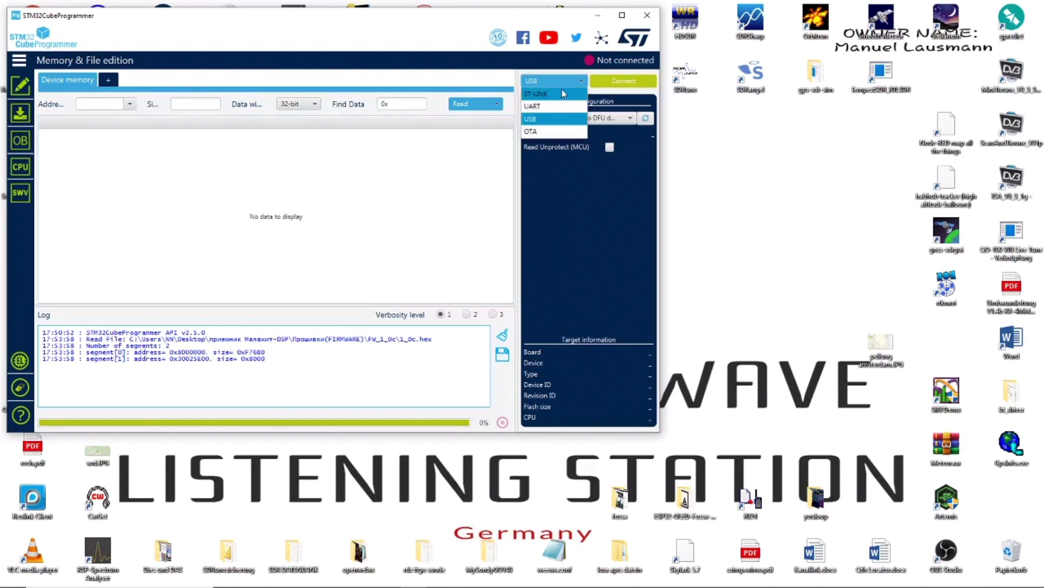
- Switch to Firefox to view the processor photo, and return to STM32CubeProgrammer to review the connection interface options
mouse_move(427, 585)
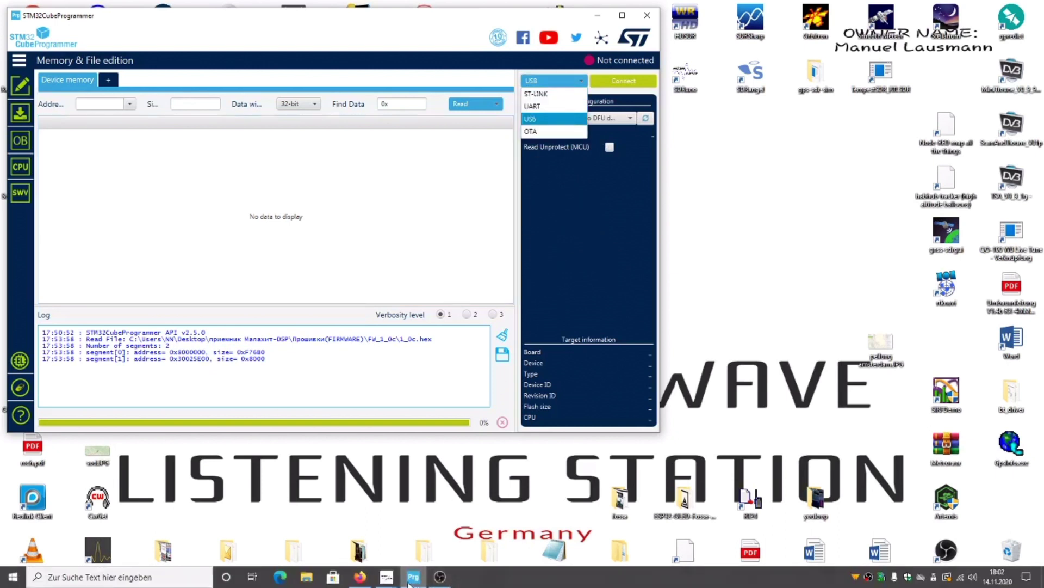
left_click(361, 579)
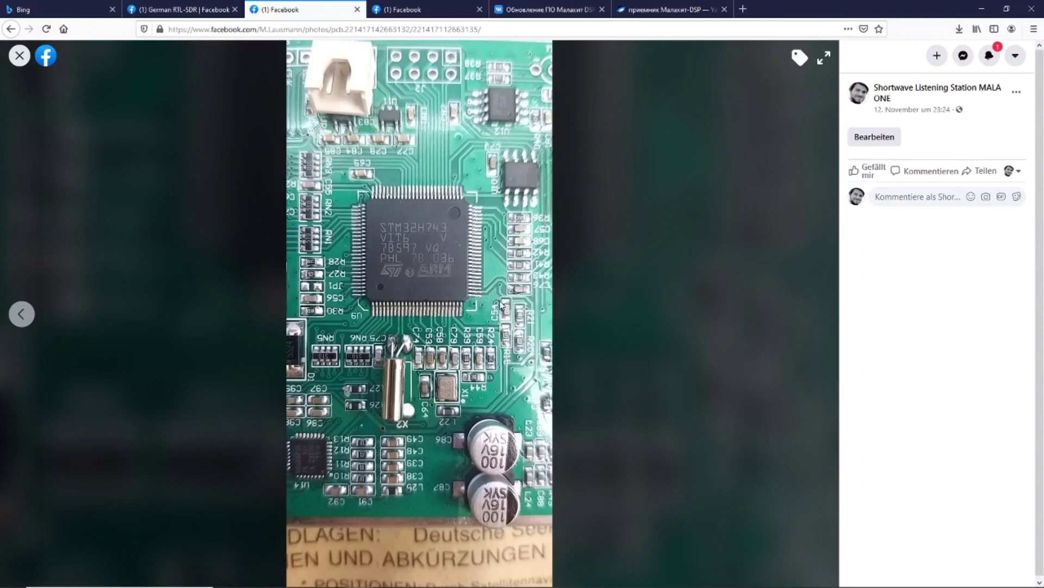
left_click(987, 7)
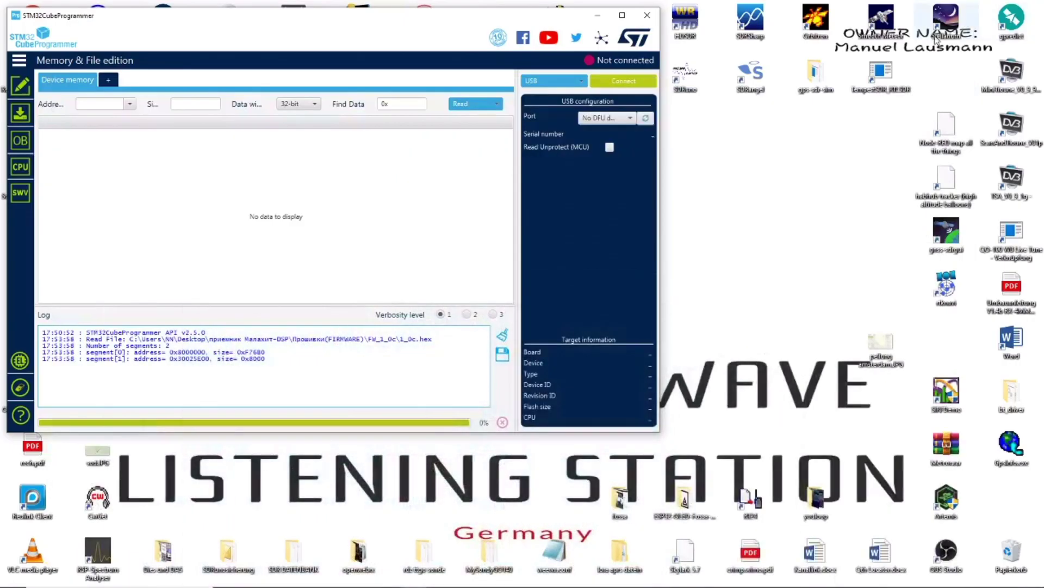
left_click(580, 81)
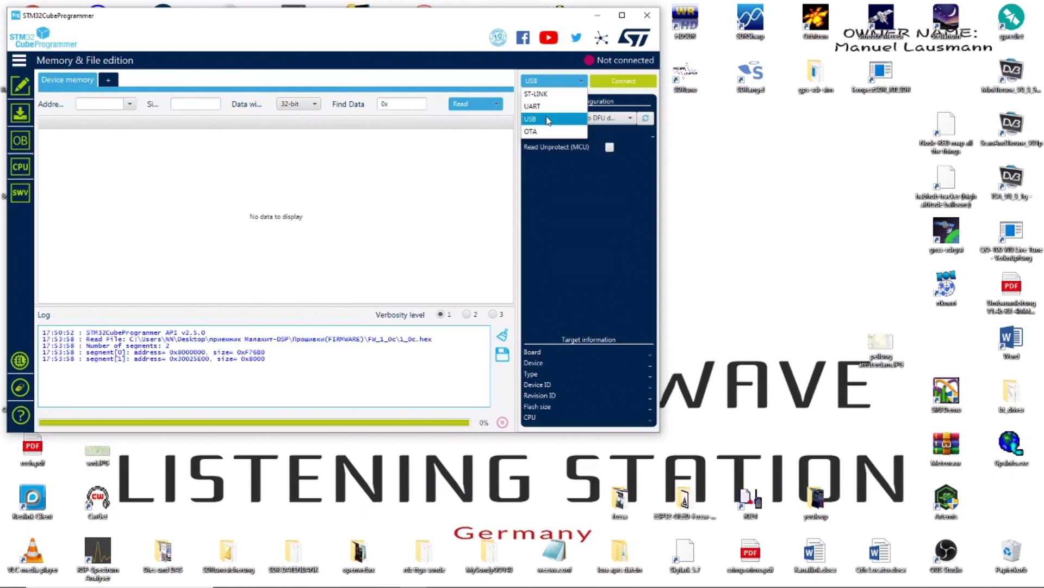
- Switch to Firefox, compare the processor and opened receiver photos with the article's revision illustration, and view the приемник Малахит-DSP download page
mouse_move(533, 587)
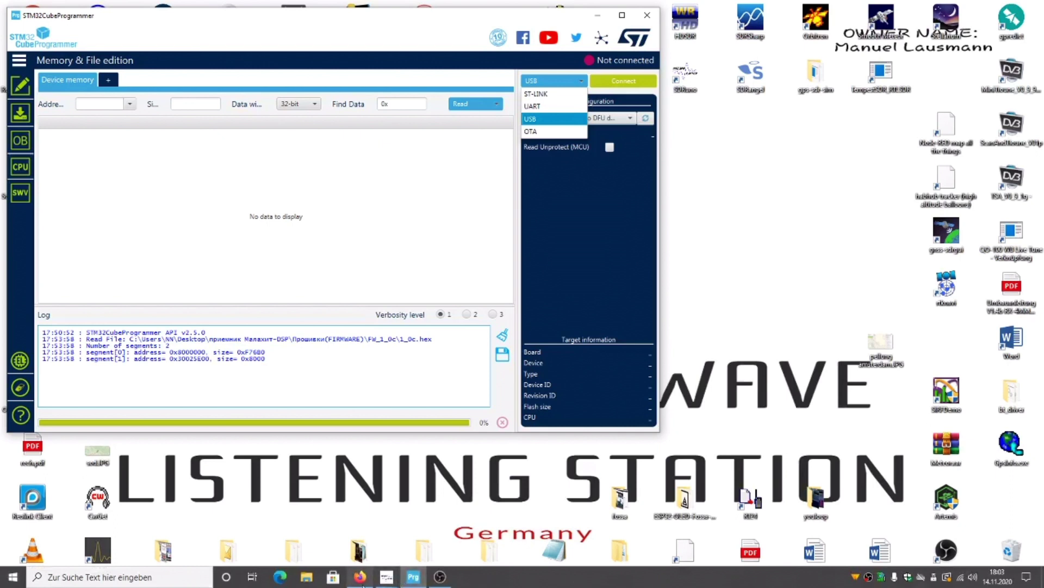
left_click(360, 576)
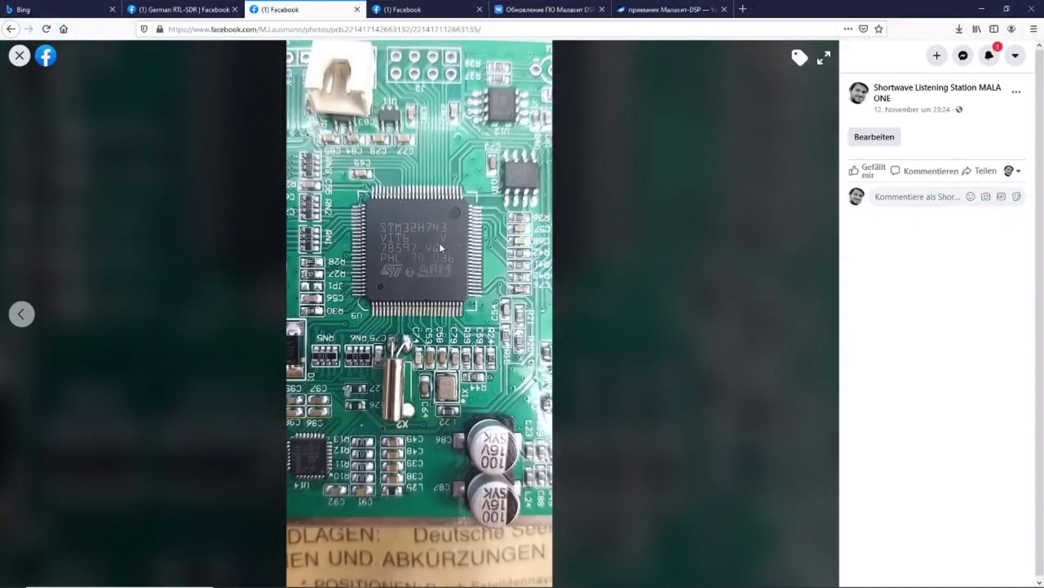
left_click(580, 16)
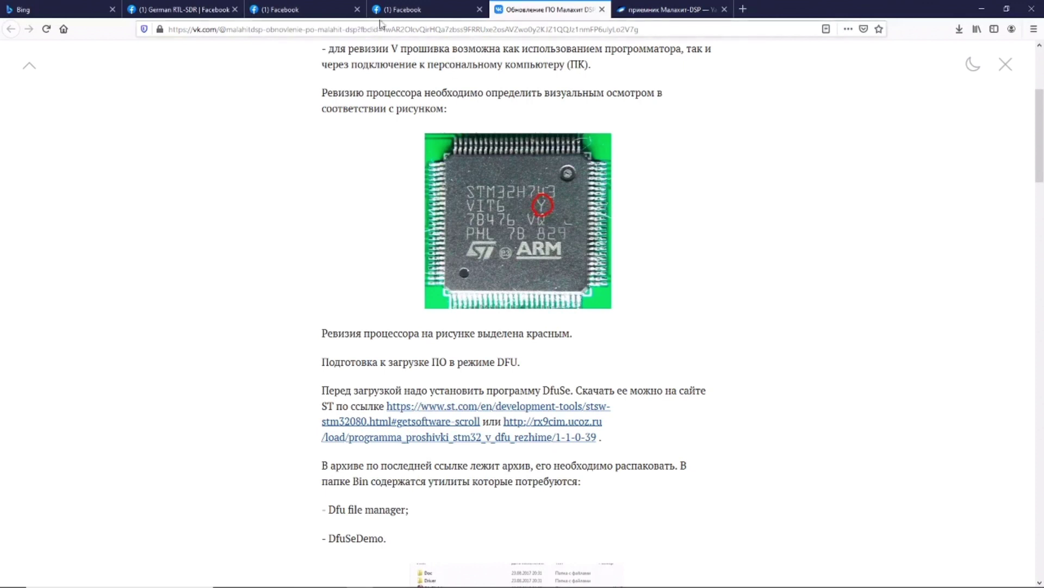
left_click(397, 10)
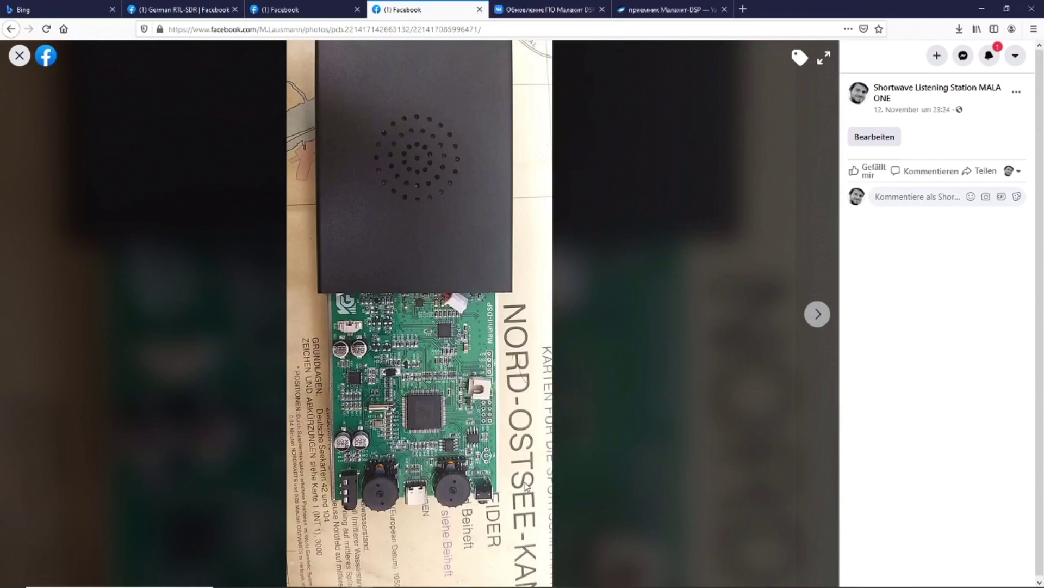
left_click(537, 9)
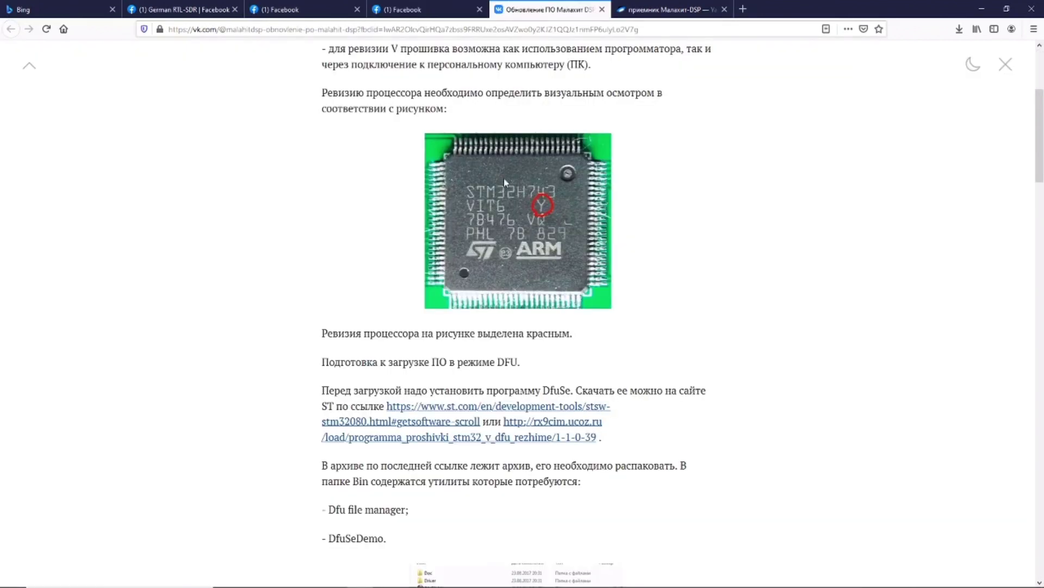
left_click(434, 12)
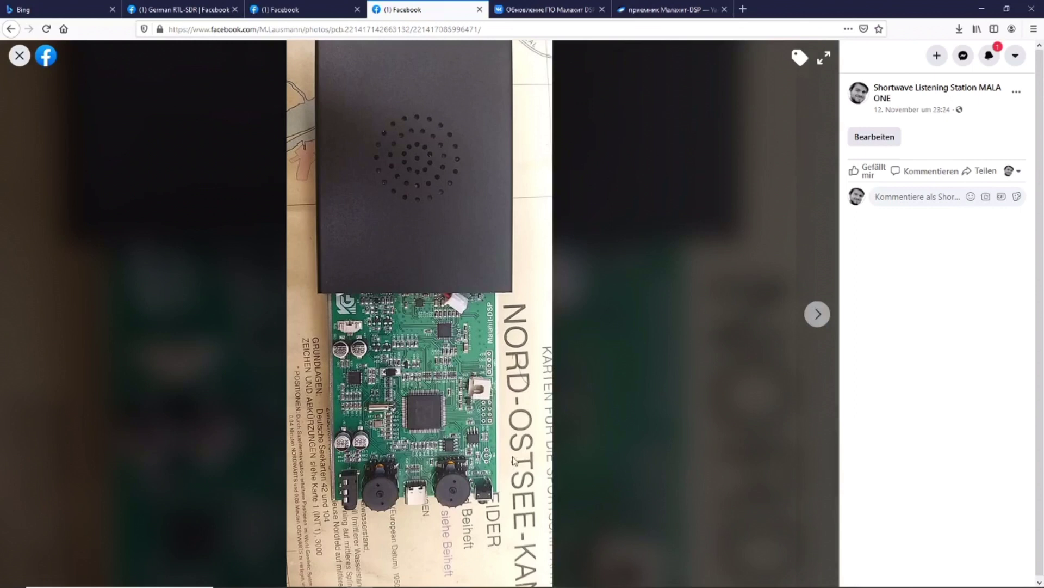
left_click(670, 11)
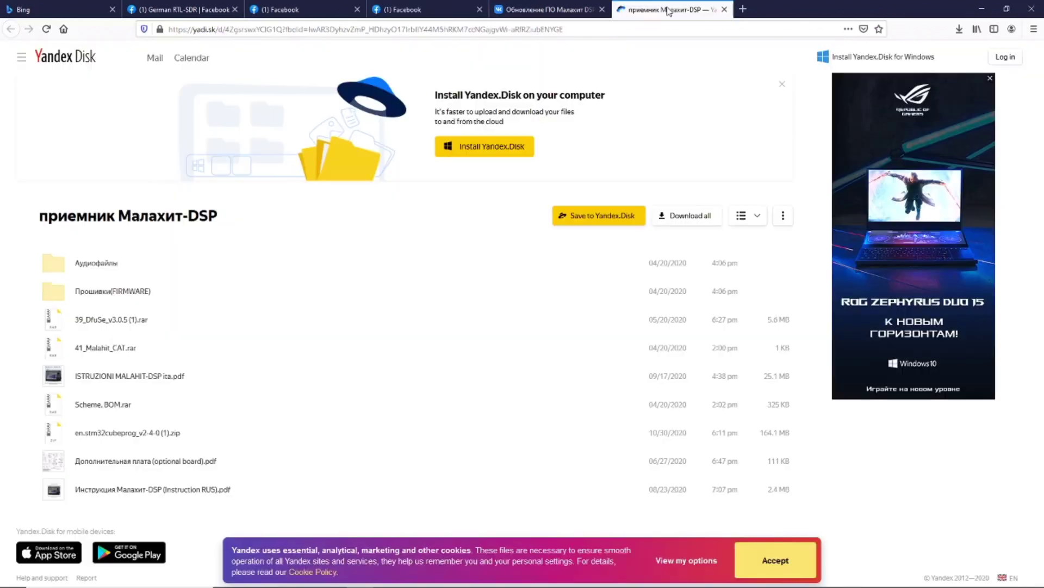
- Minimise Firefox, move the programmer window aside, and open the Прошивки(FIRMWARE) folder inside the desktop's приемник Малахит-DSP folder
left_click(988, 11)
left_click_drag(516, 19, 856, 144)
double_click(228, 239)
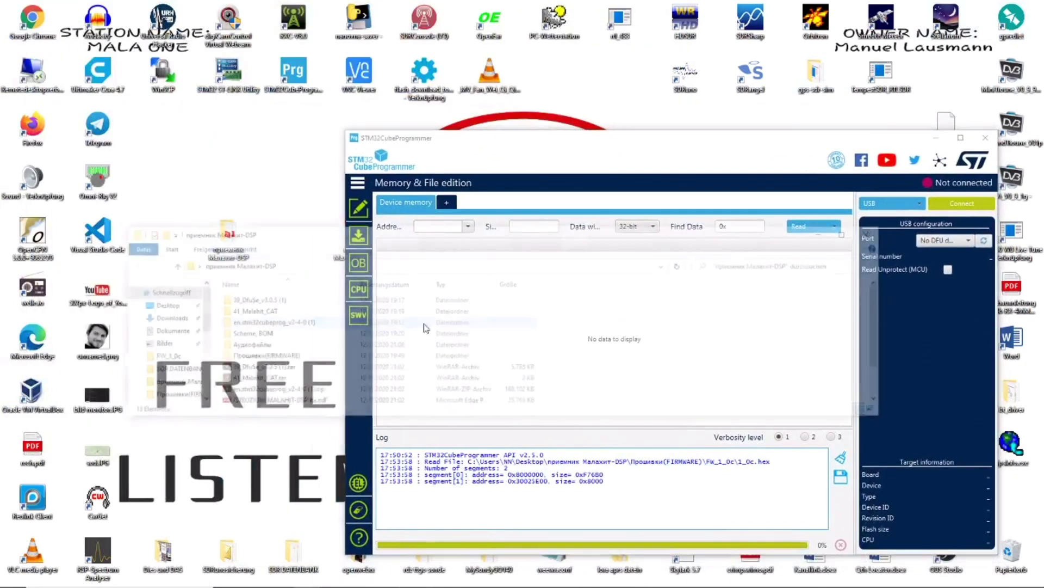
double_click(283, 357)
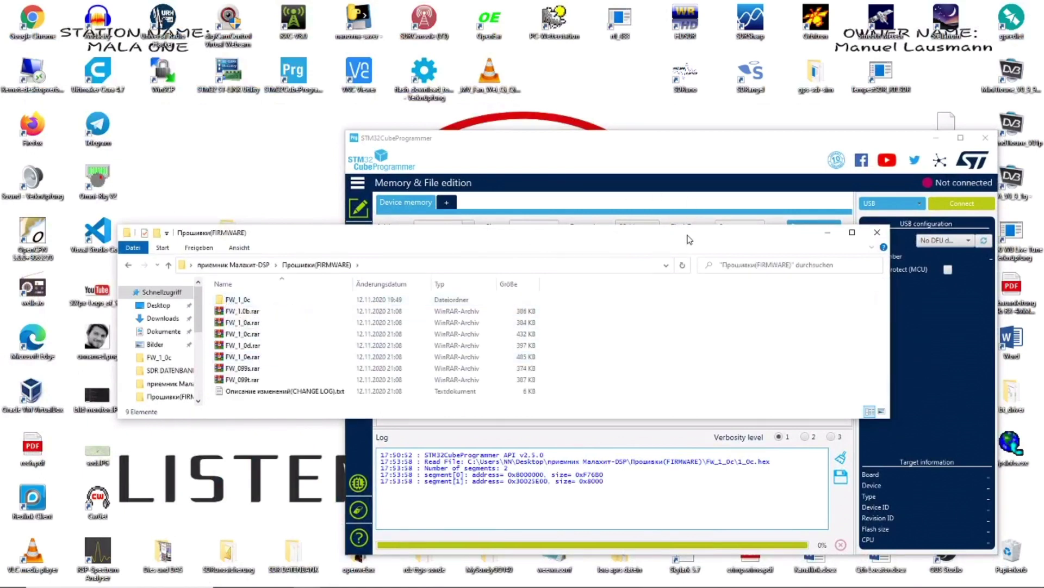
- Arrange the firmware folder window at the desktop's upper-left corner with the STM32CubeProgrammer window partly overlapping it
left_click_drag(690, 239, 588, 33)
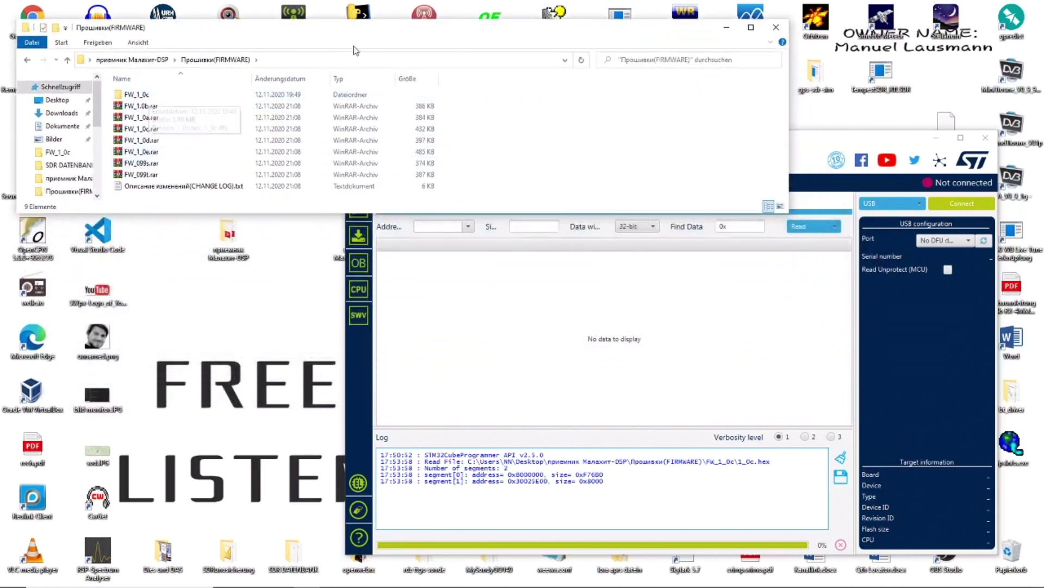
left_click_drag(369, 32, 353, 28)
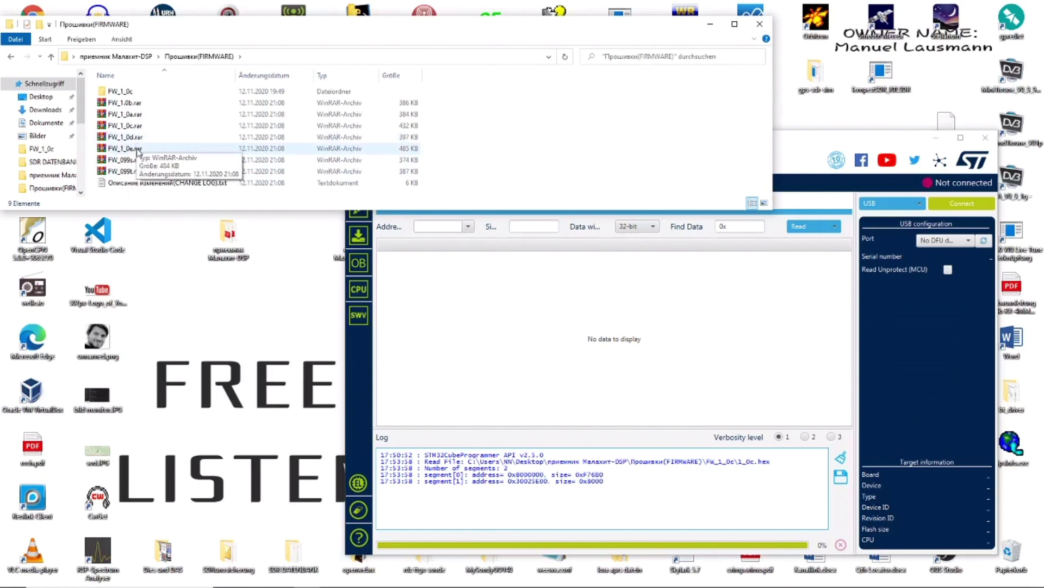
left_click_drag(316, 27, 321, 19)
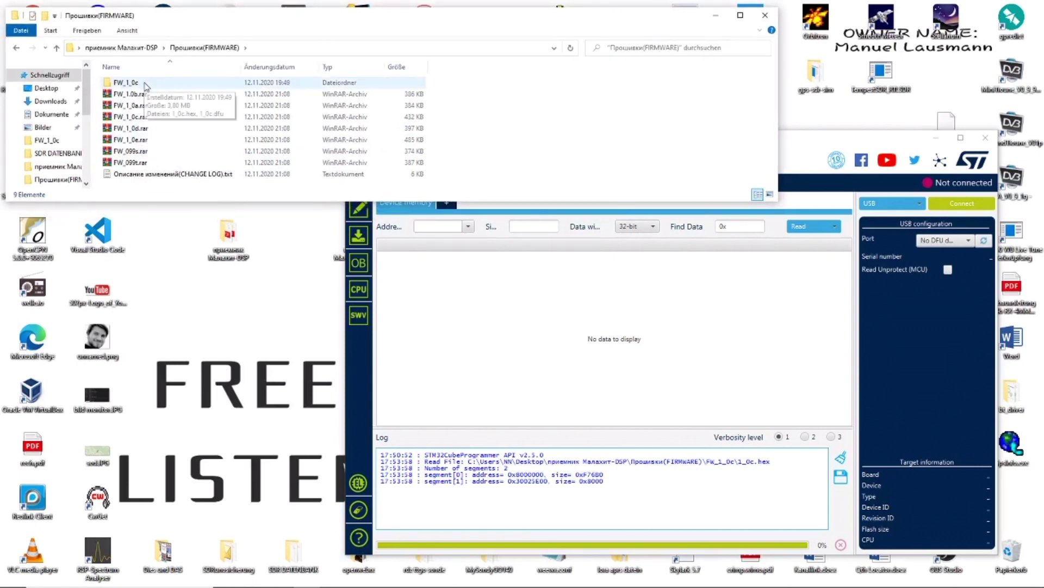
left_click_drag(319, 24, 320, 17)
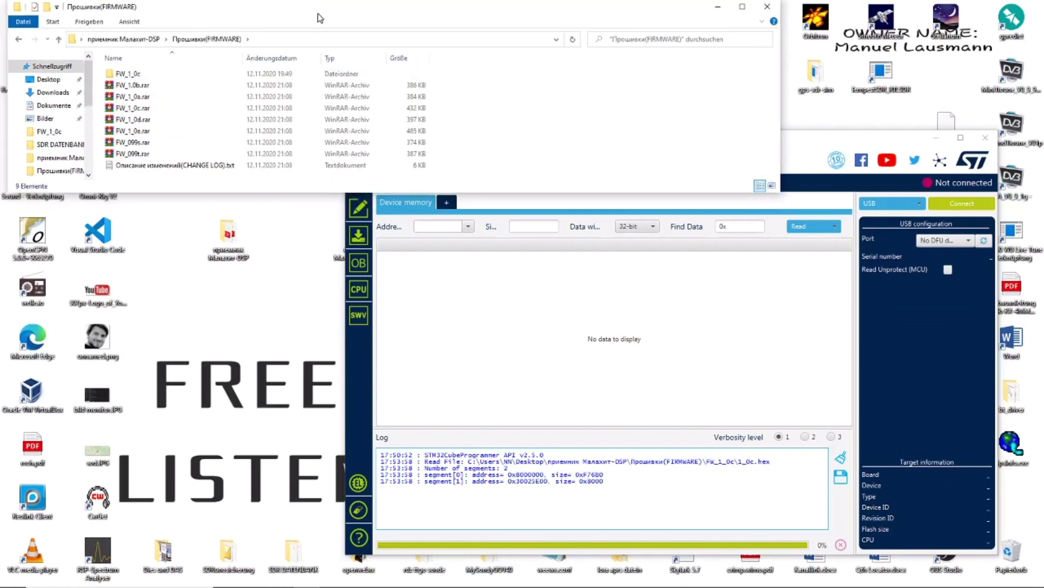
left_click(807, 143)
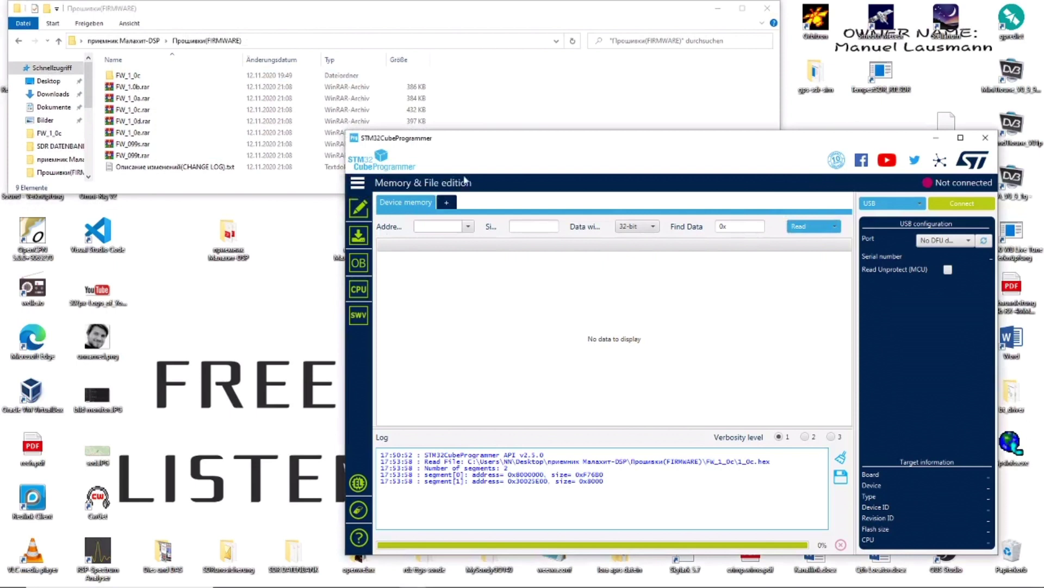
left_click_drag(479, 145, 345, 116)
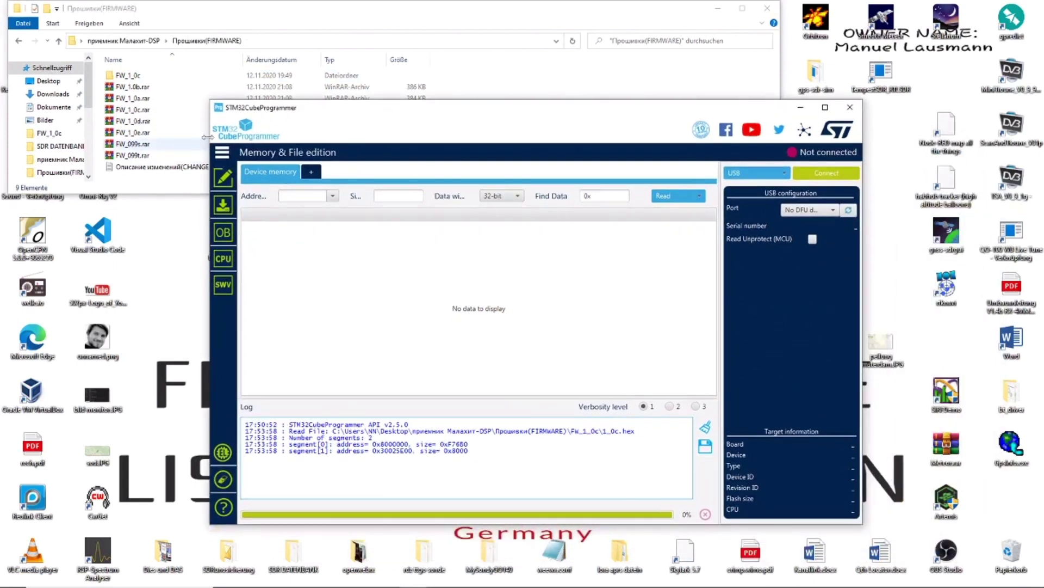
- Choose USB as the connection interface and check the port list for a DFU device
left_click(313, 173)
left_click(397, 171)
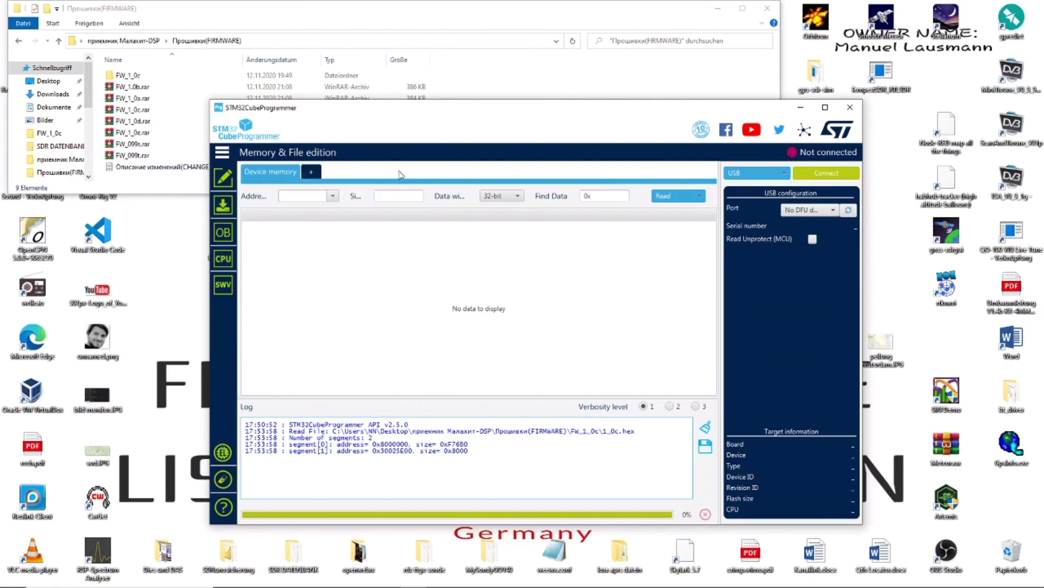
left_click(769, 179)
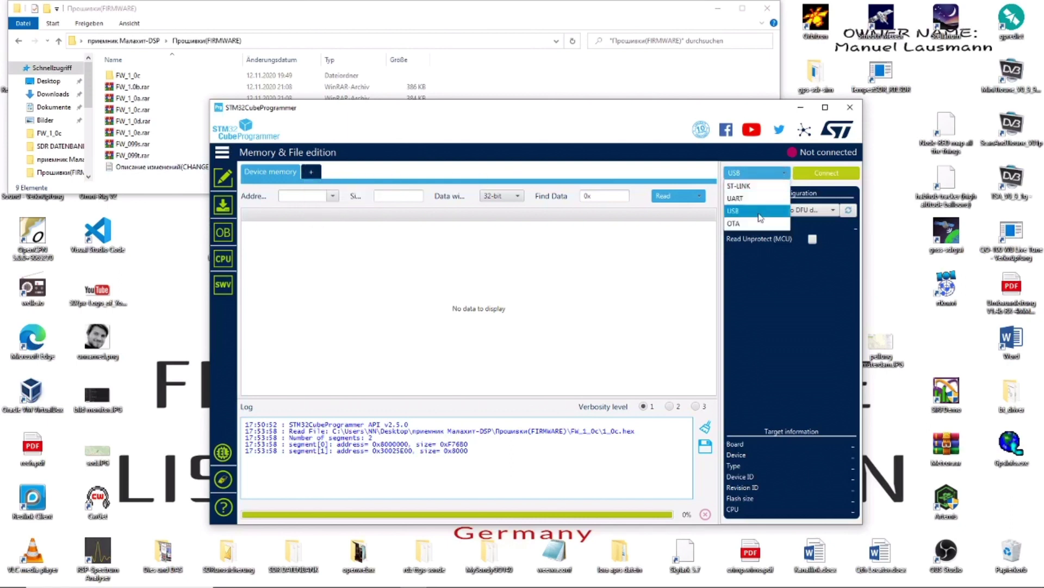
left_click(765, 212)
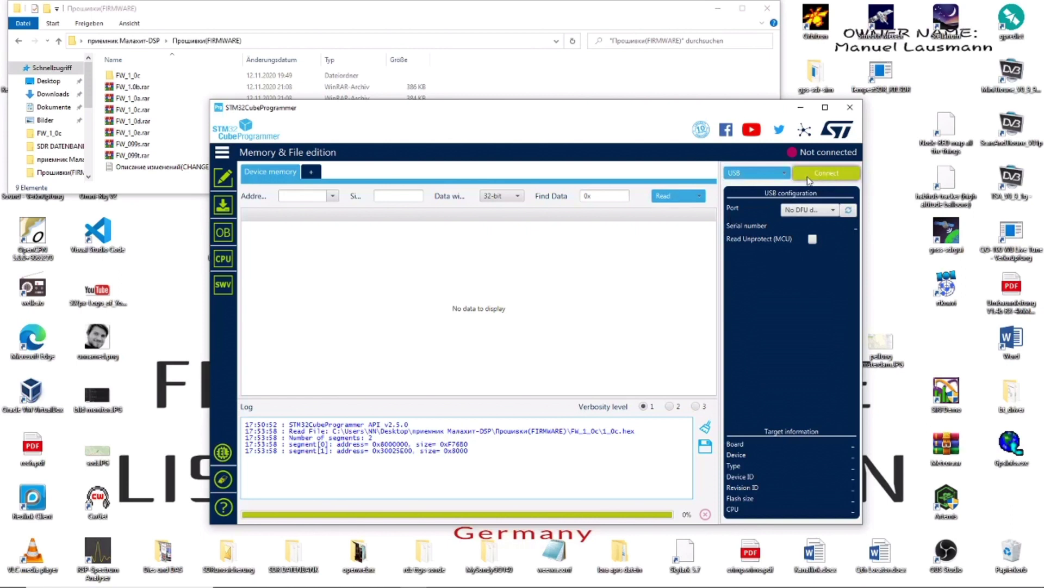
left_click(834, 210)
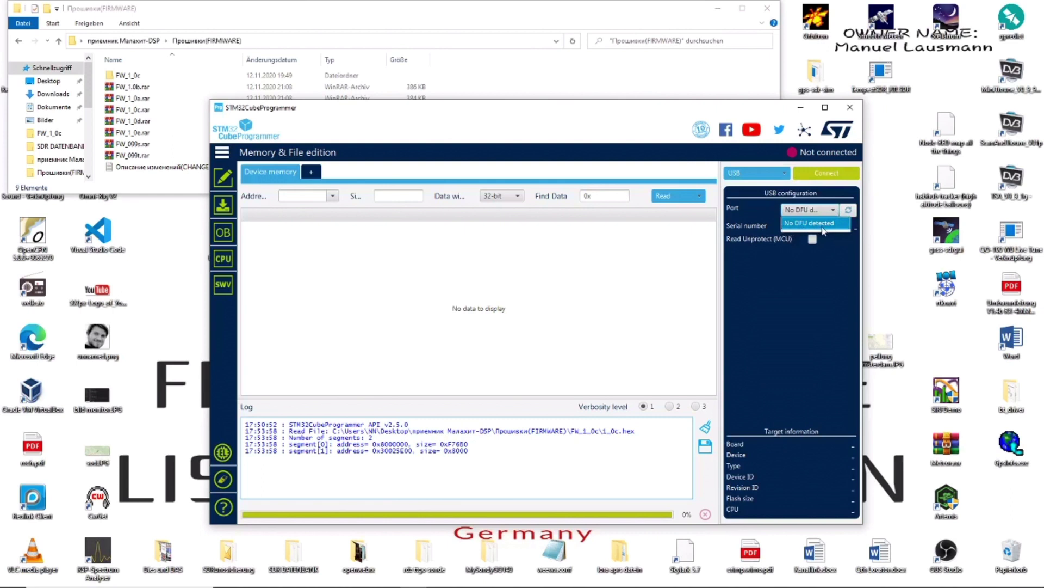
left_click(783, 270)
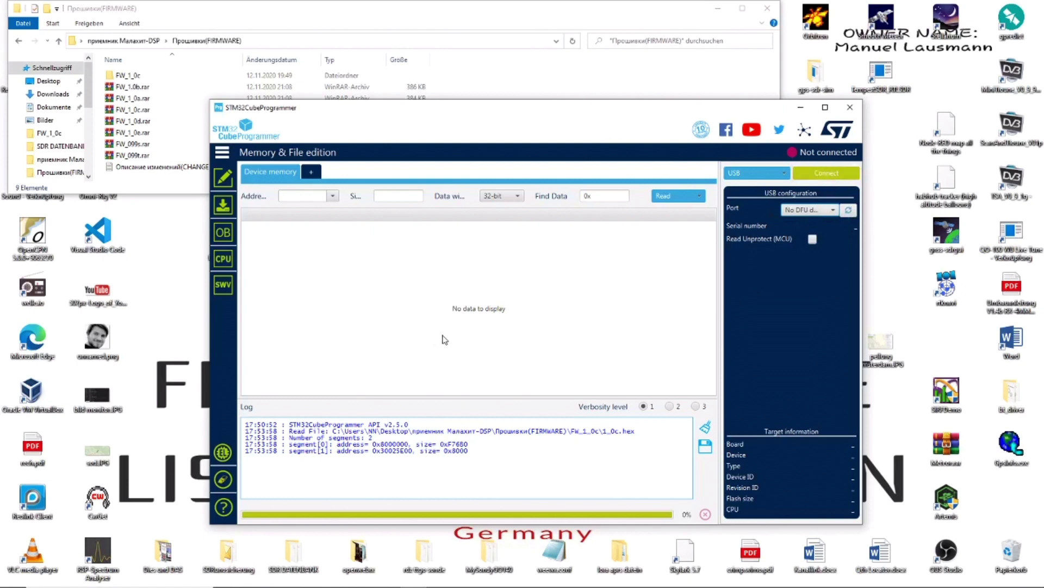
- Open 1_0c.hex in the programmer from Desktop > приемник Малахит-DSP > Прошивки(FIRMWARE) > FW_1_0c
left_click(311, 173)
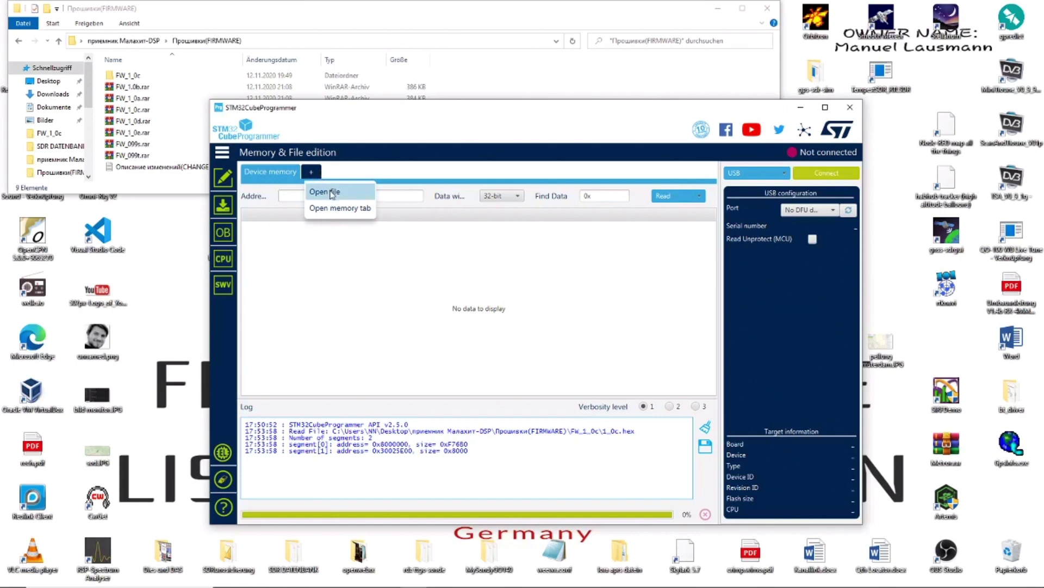
left_click(331, 193)
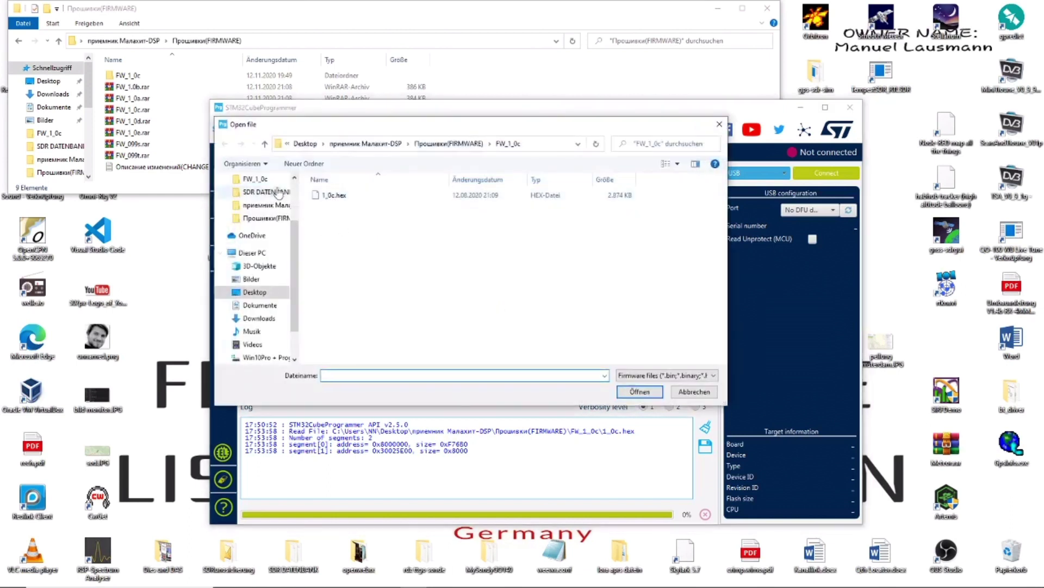
left_click(459, 144)
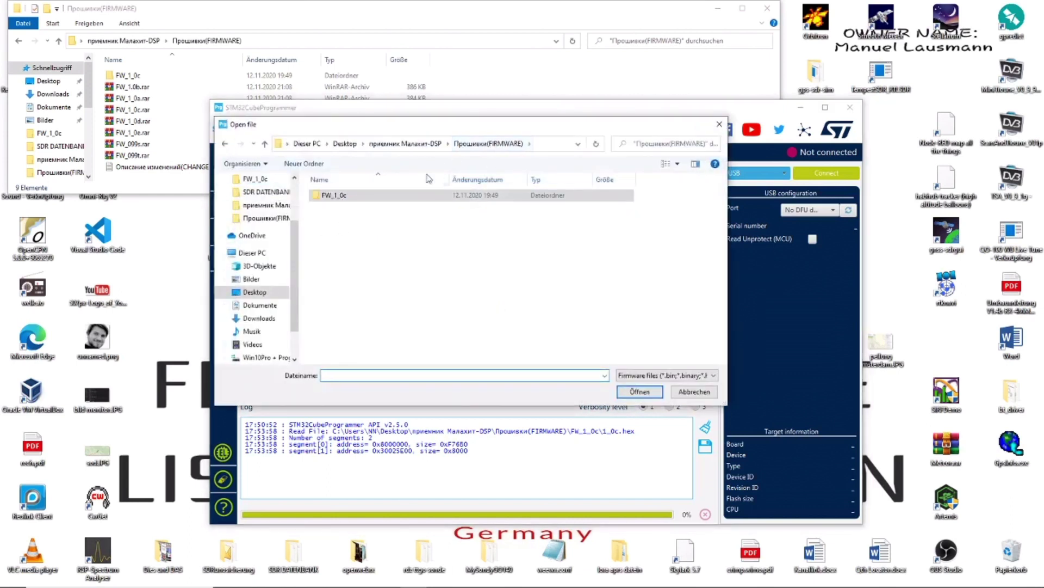
left_click(417, 143)
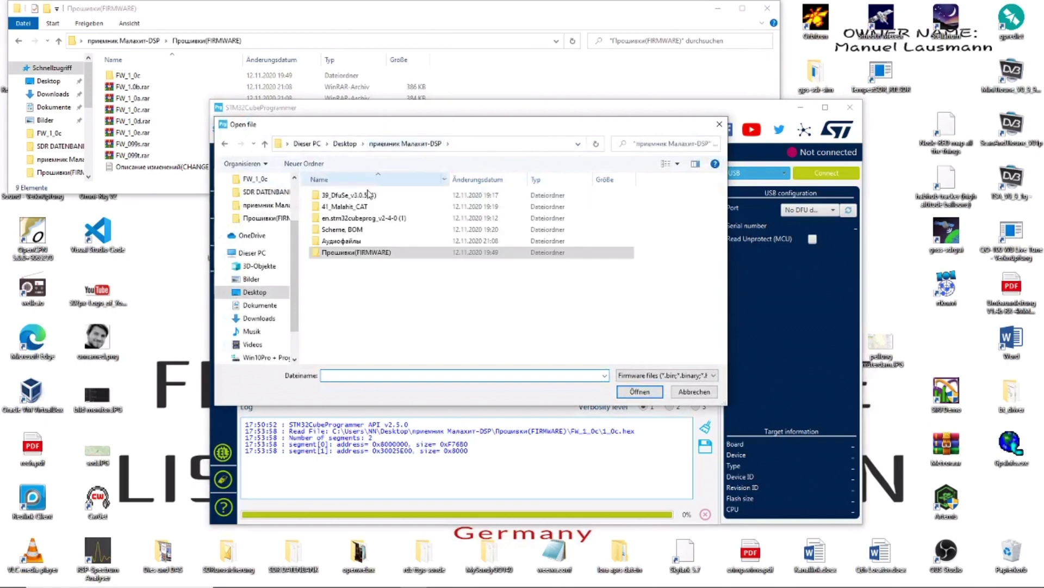
left_click(344, 143)
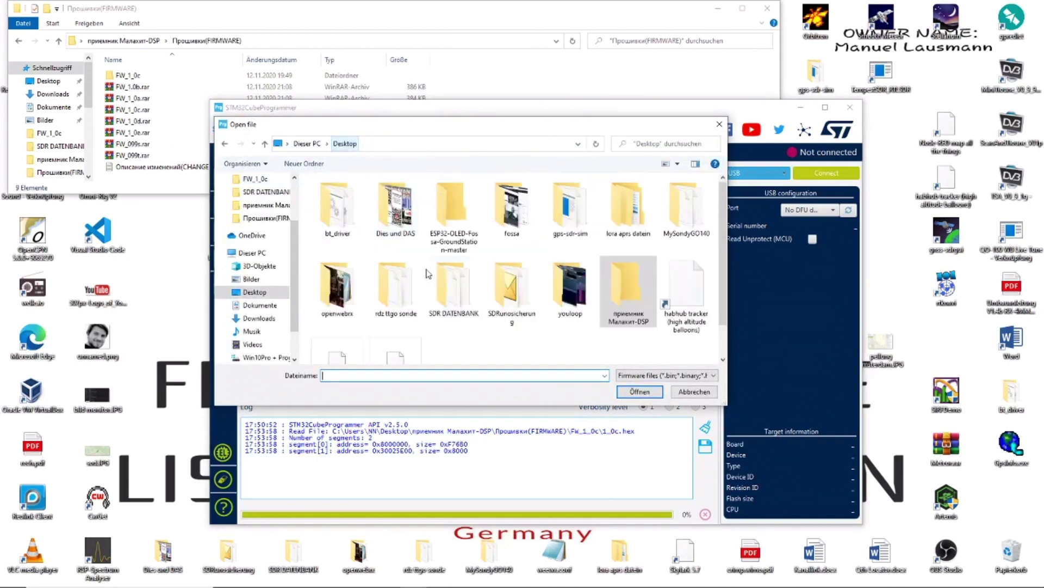
scroll(518, 293, "down", 1)
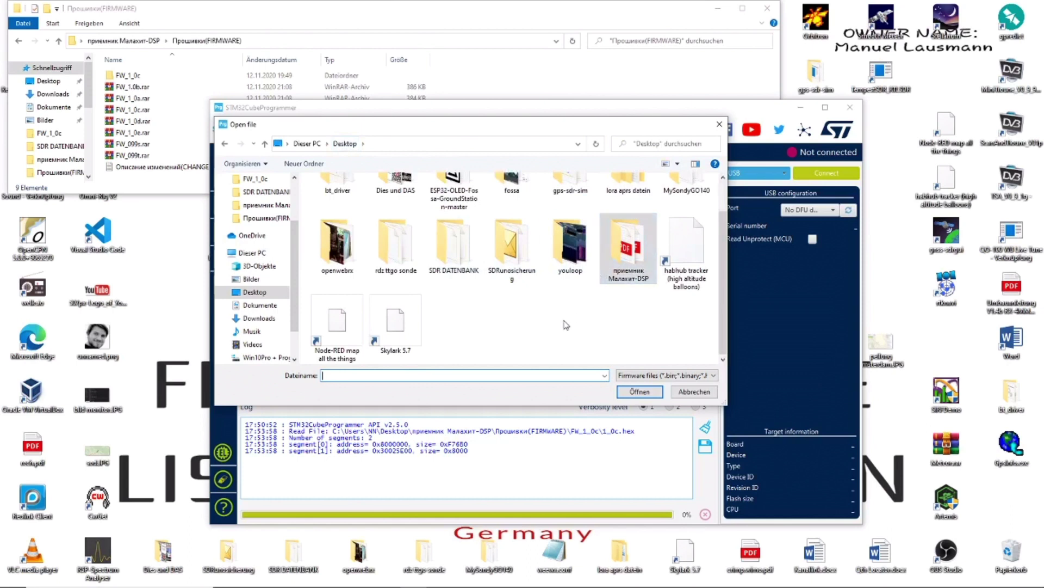
double_click(628, 250)
double_click(346, 254)
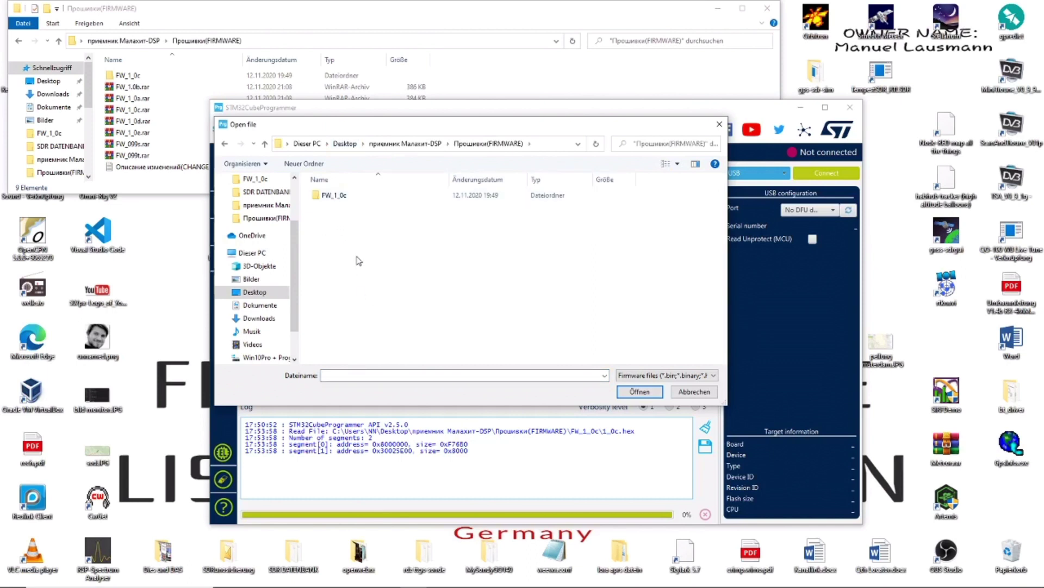
double_click(334, 197)
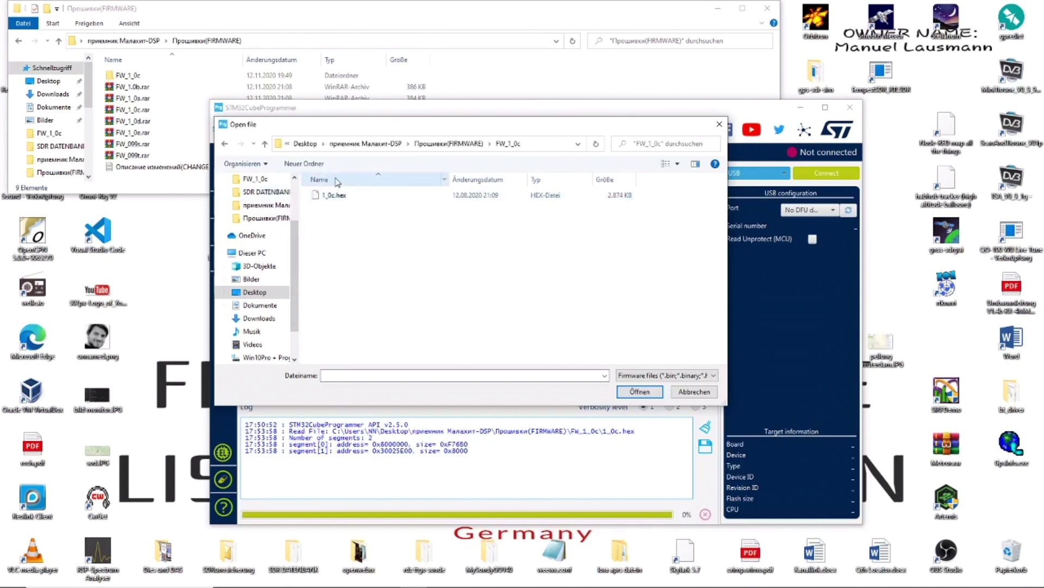
left_click(343, 203)
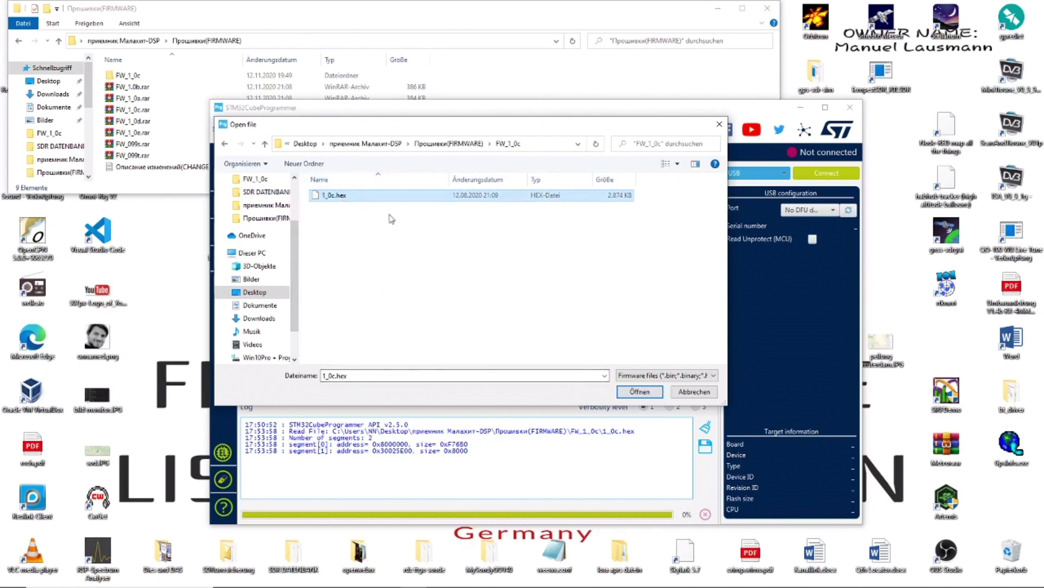
left_click(631, 394)
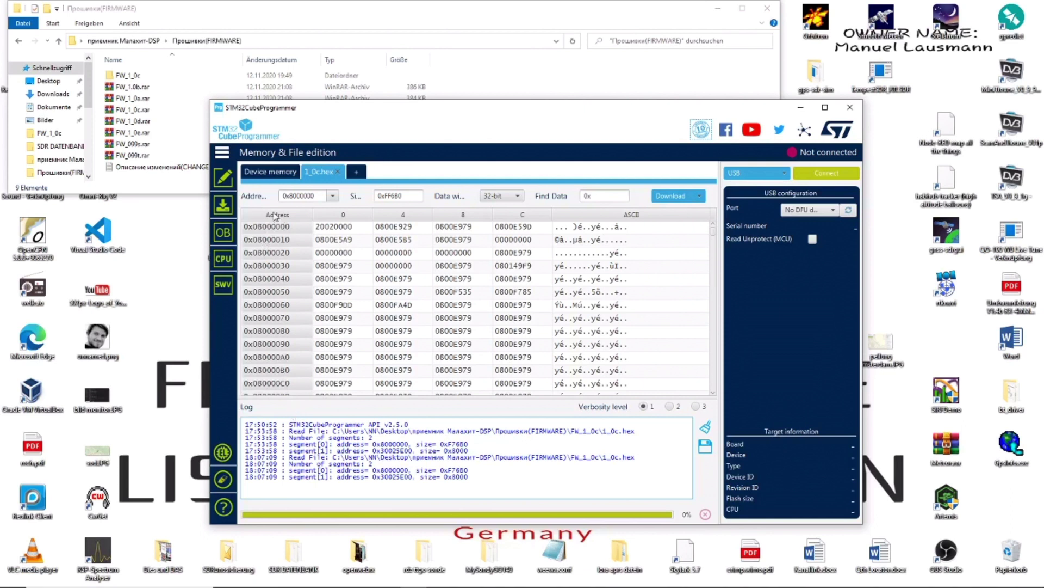
- Look through the loaded firmware data, try to download it to the receiver, and dismiss the resulting dialog
scroll(639, 321, "down", 6)
scroll(640, 317, "down", 5)
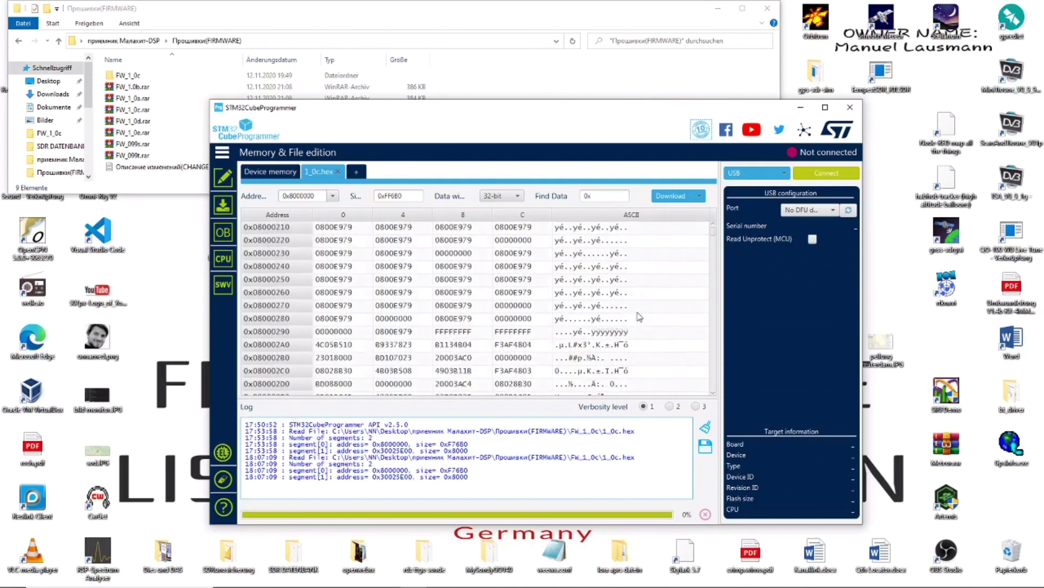
left_click(678, 196)
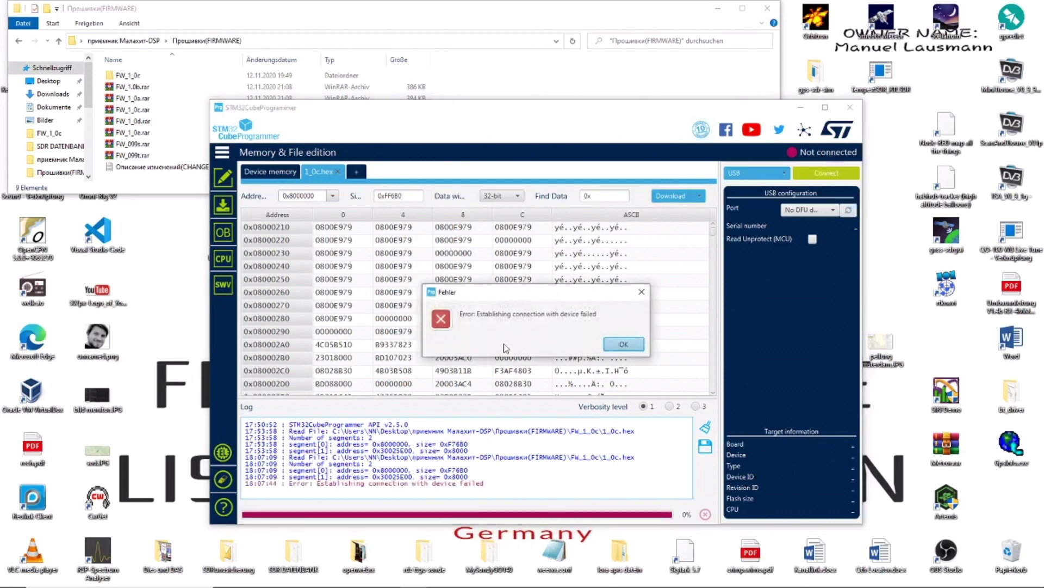
left_click(642, 292)
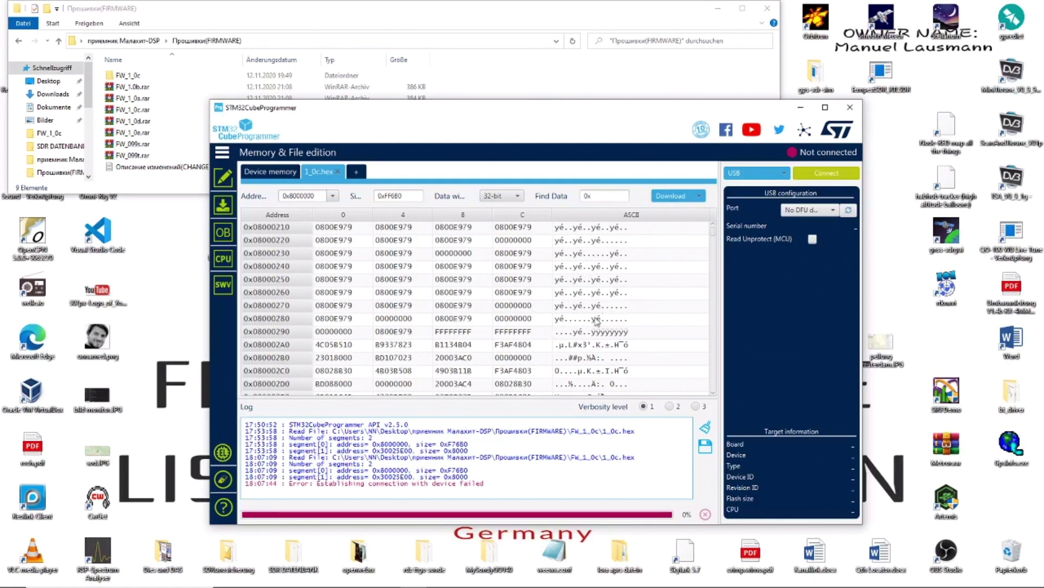
- Close and reopen 1_0c.hex from the FW_1_0c folder, and try again to download it to the receiver
left_click(338, 172)
left_click(312, 174)
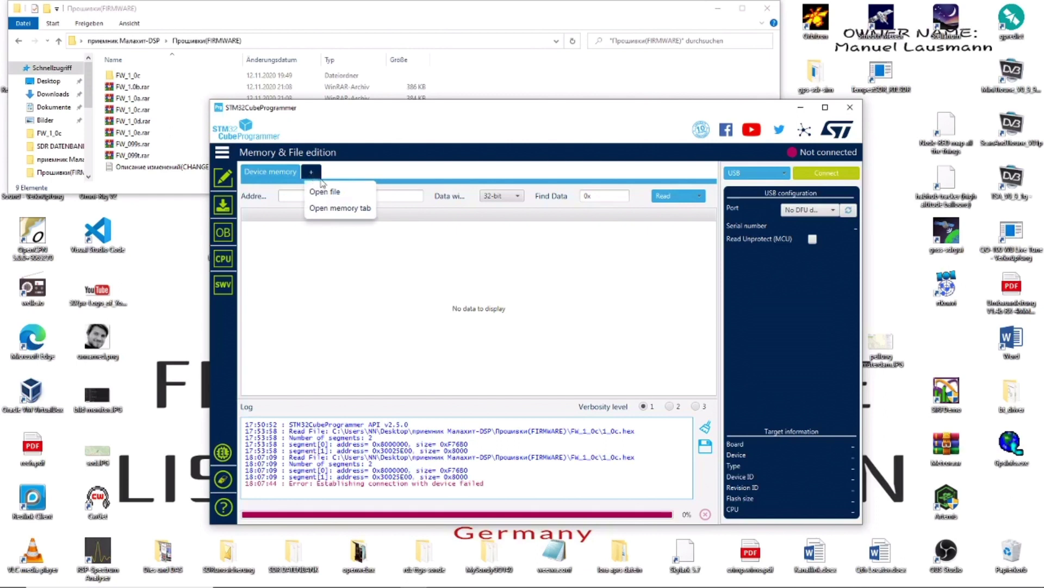
left_click(323, 189)
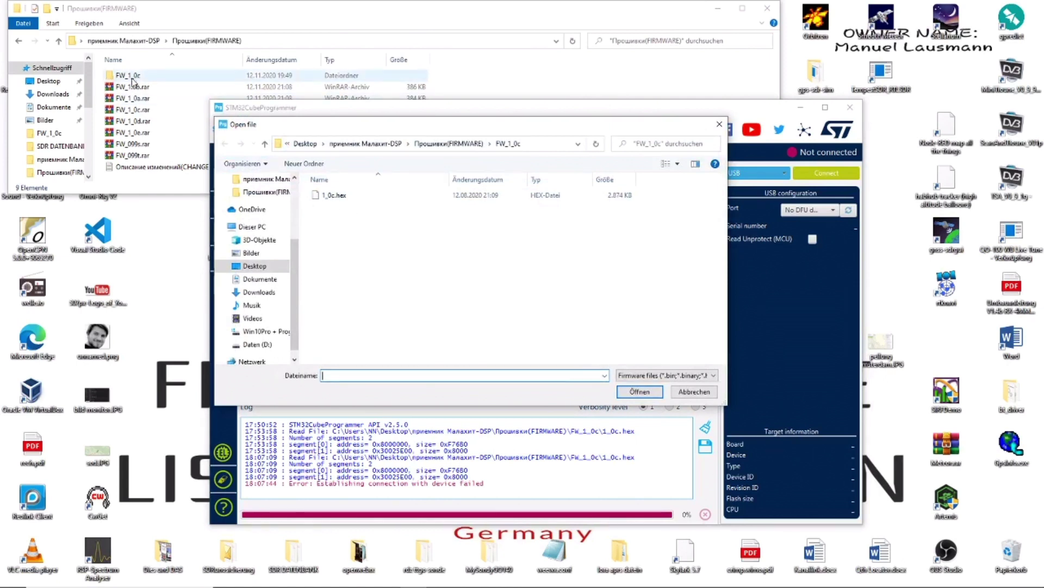
double_click(341, 195)
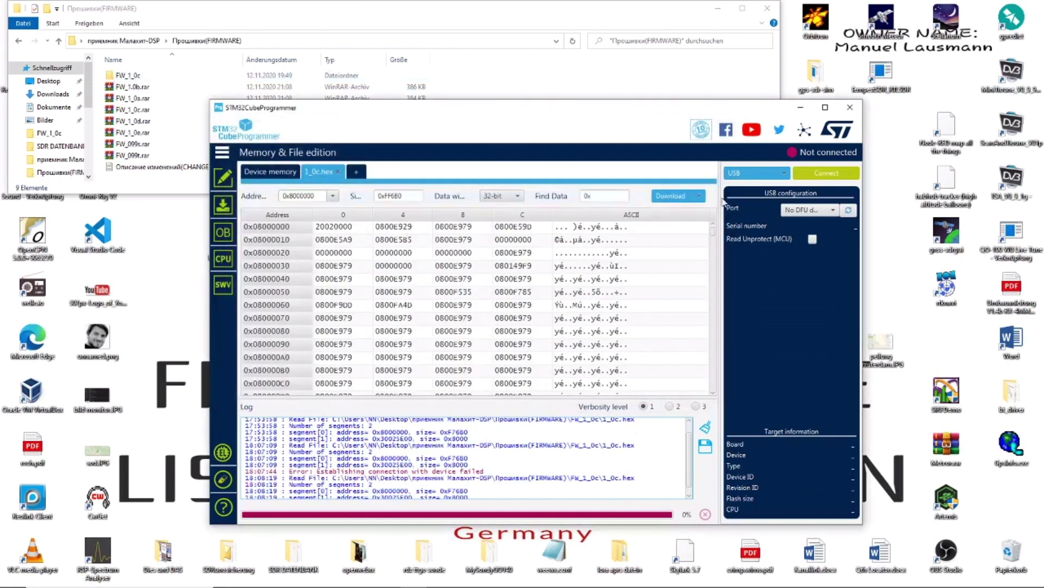
left_click(671, 197)
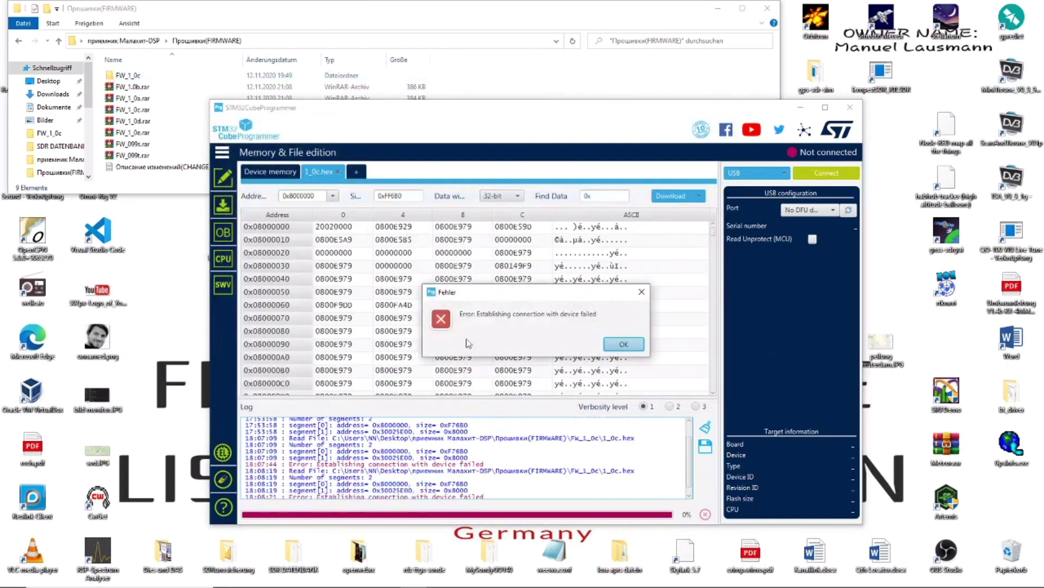
left_click(624, 344)
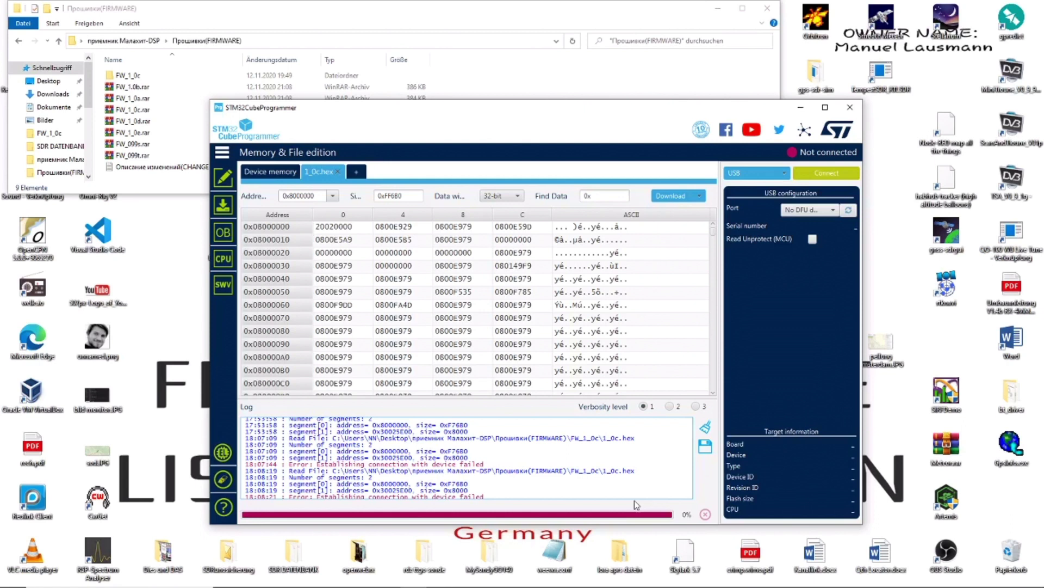
- Switch to Firefox, leave the circuit board photo, and enlarge the Facebook page's photo of the receiver's activation code screen
mouse_move(437, 583)
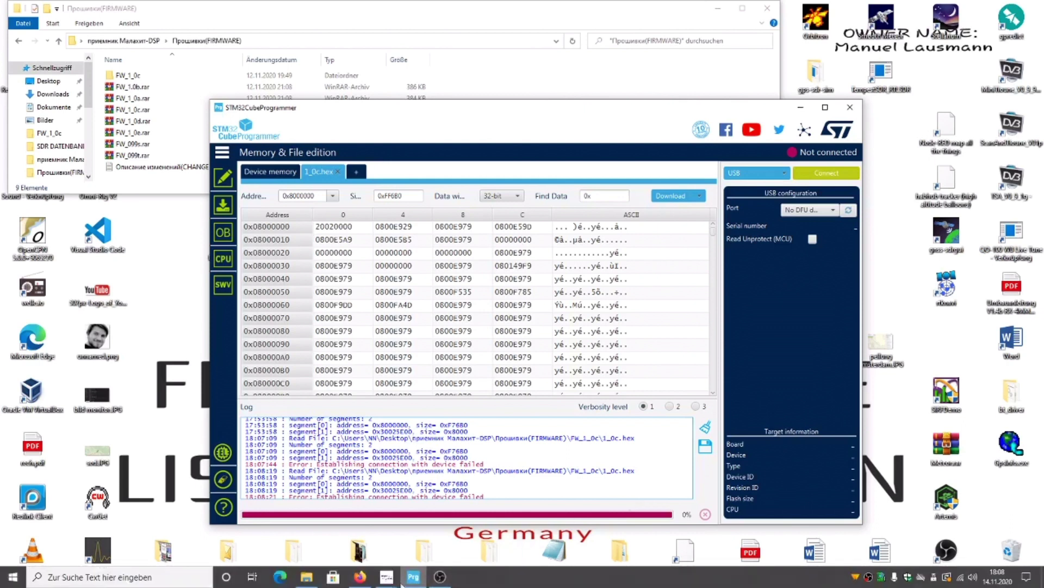
left_click(361, 578)
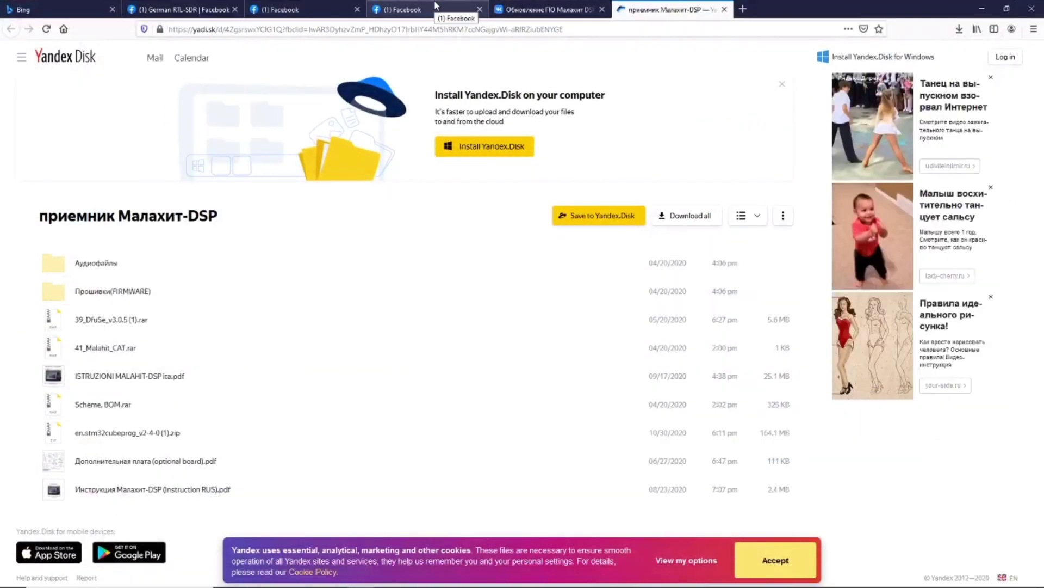
left_click(423, 15)
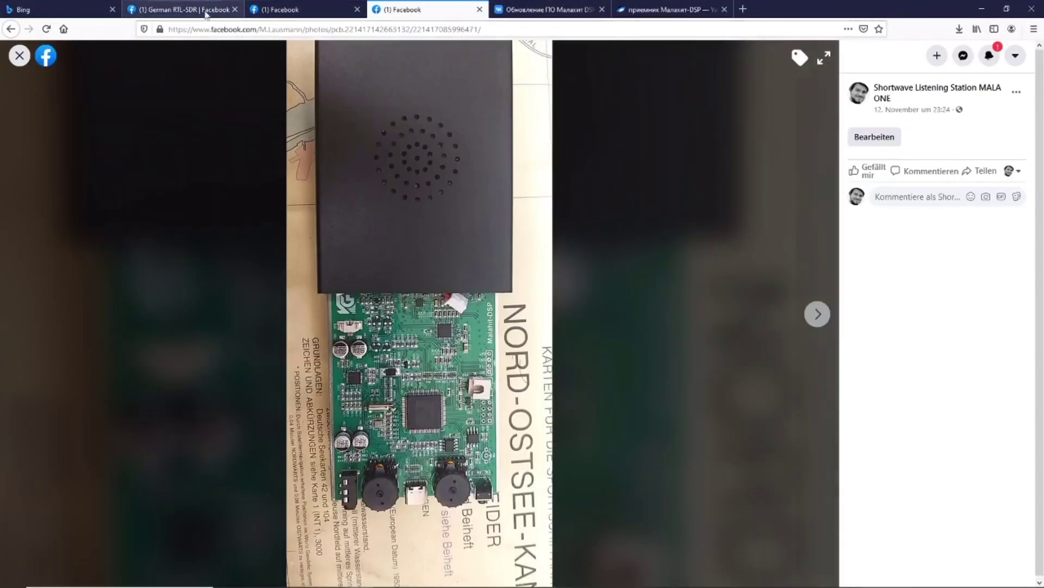
left_click(22, 57)
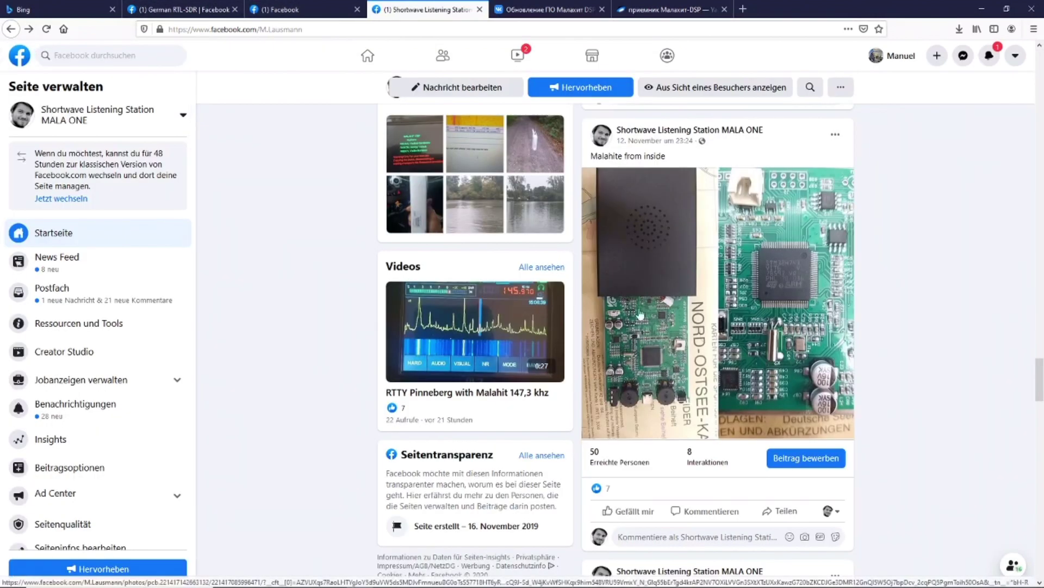
scroll(665, 310, "up", 4)
scroll(664, 310, "up", 8)
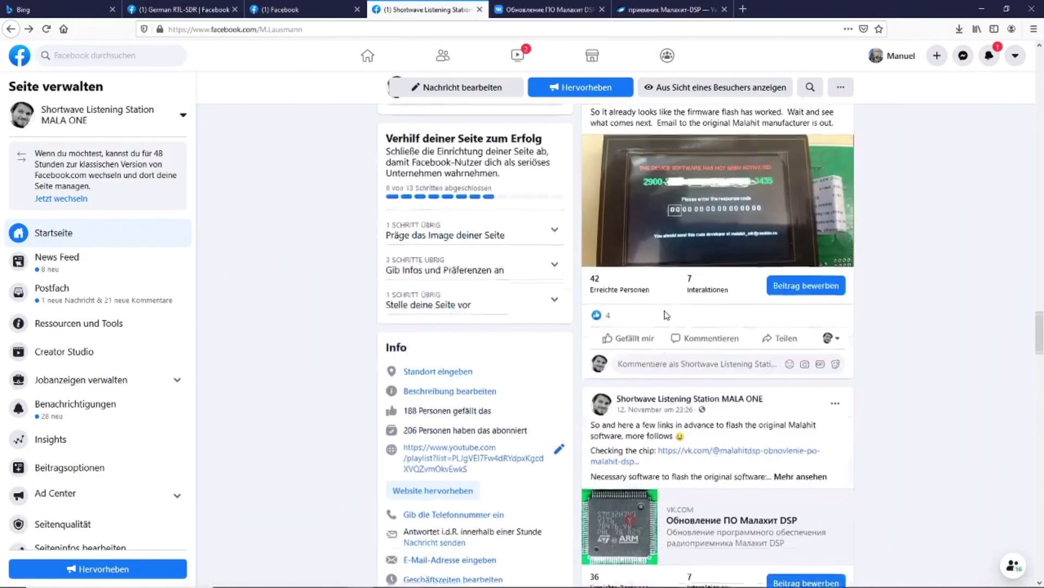
scroll(665, 313, "up", 2)
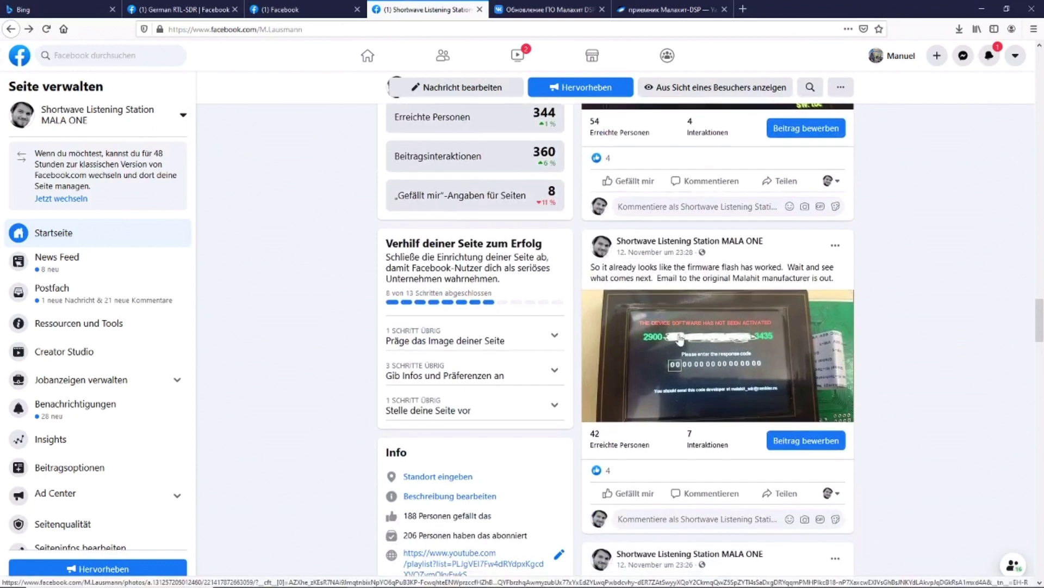
left_click(682, 340)
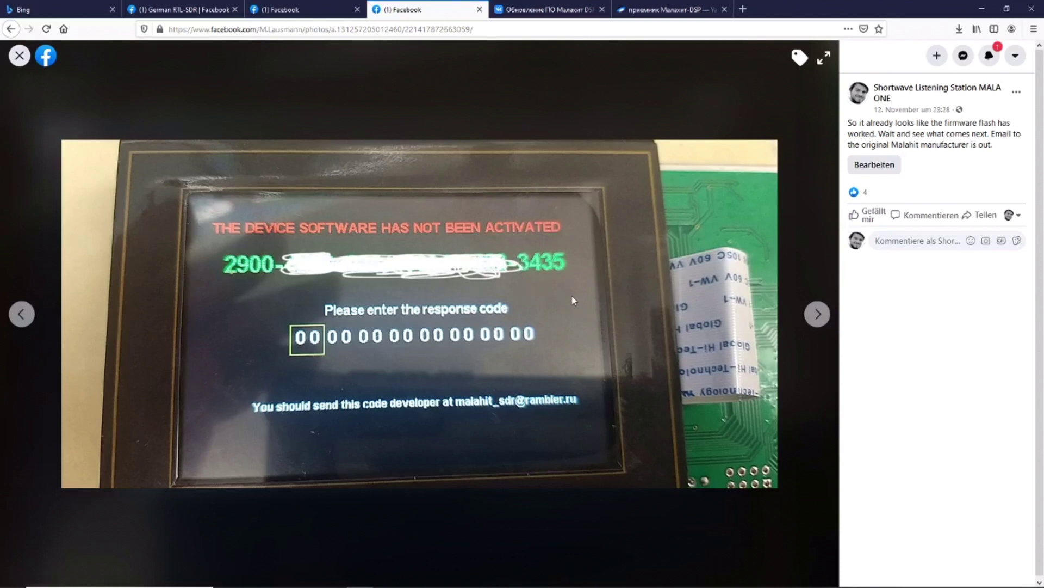
- Open the ebay.de home page in a new browser tab by way of a web search for "ebay"
left_click(743, 9)
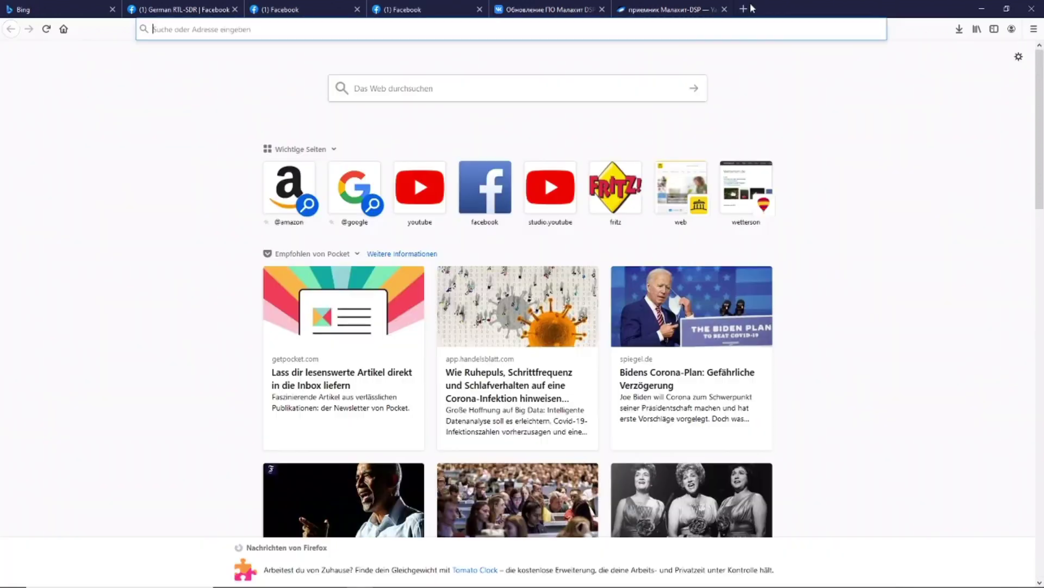
left_click(410, 41)
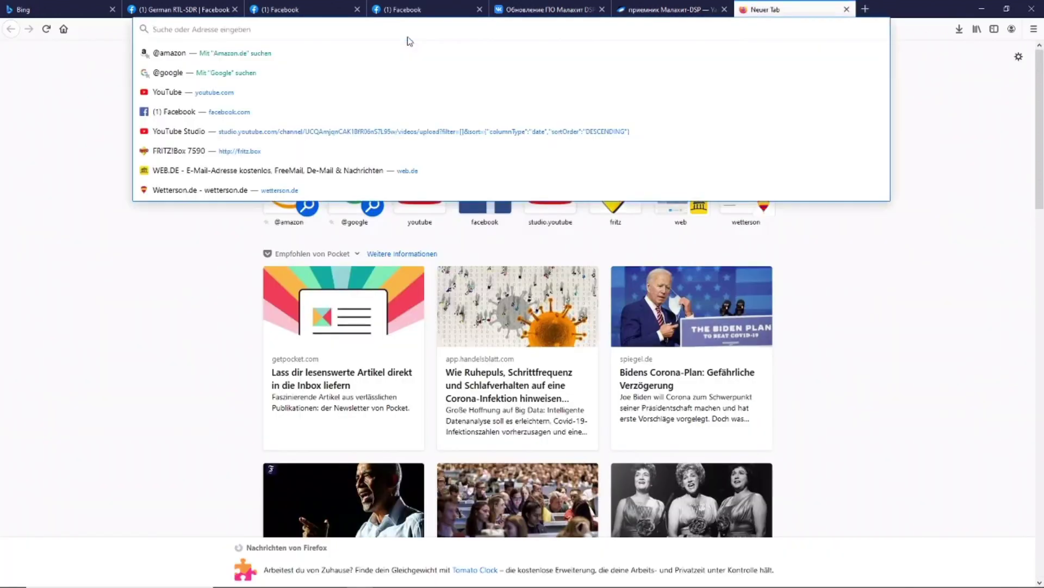
type("go")
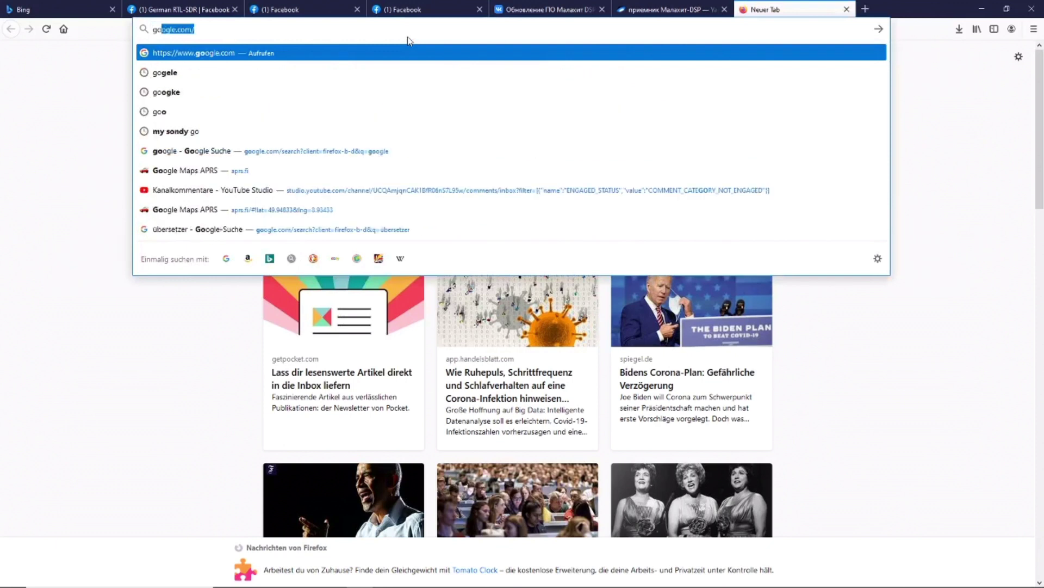
key("Return")
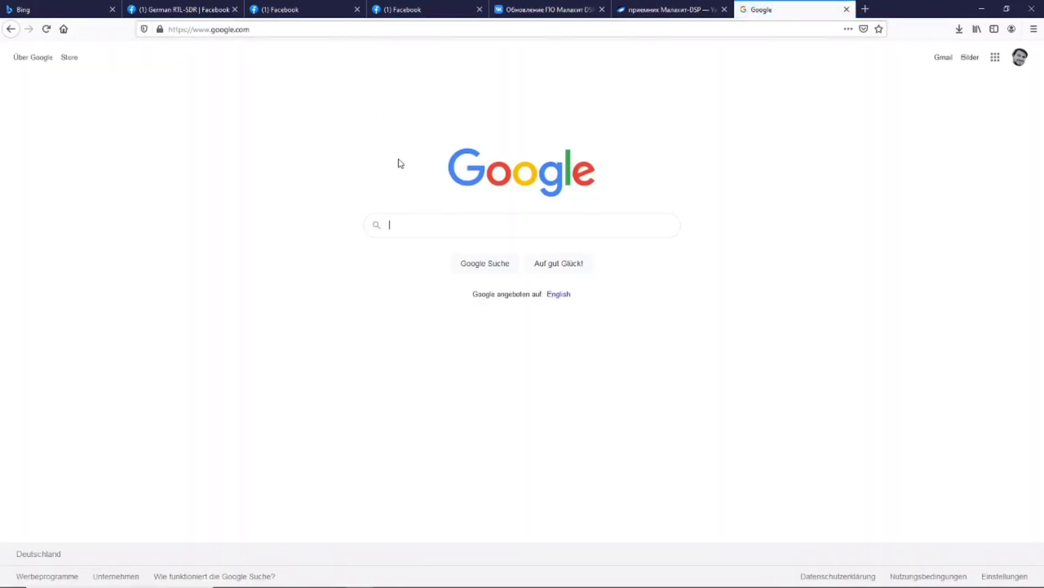
left_click(363, 32)
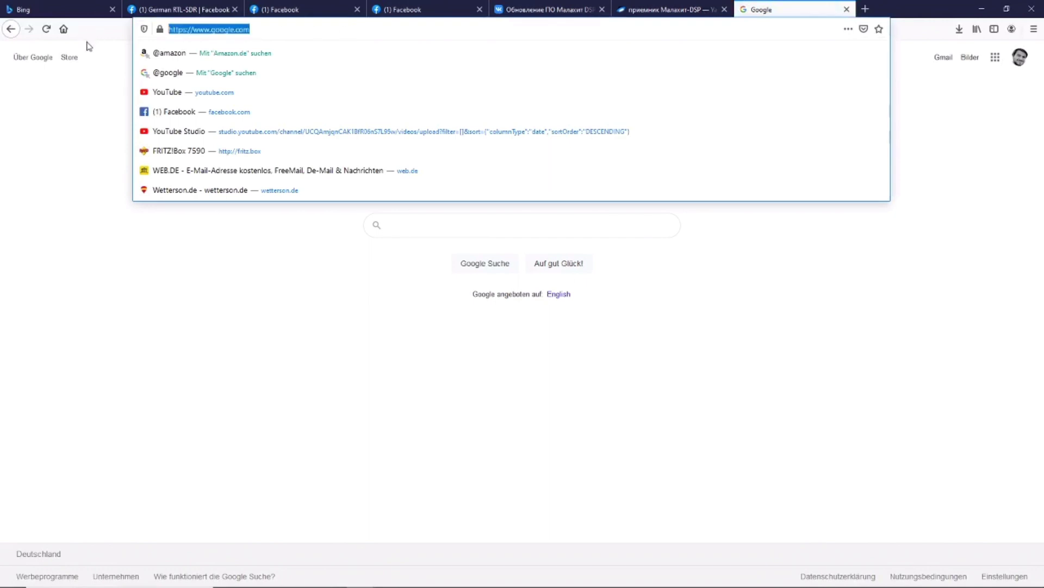
type("ebay")
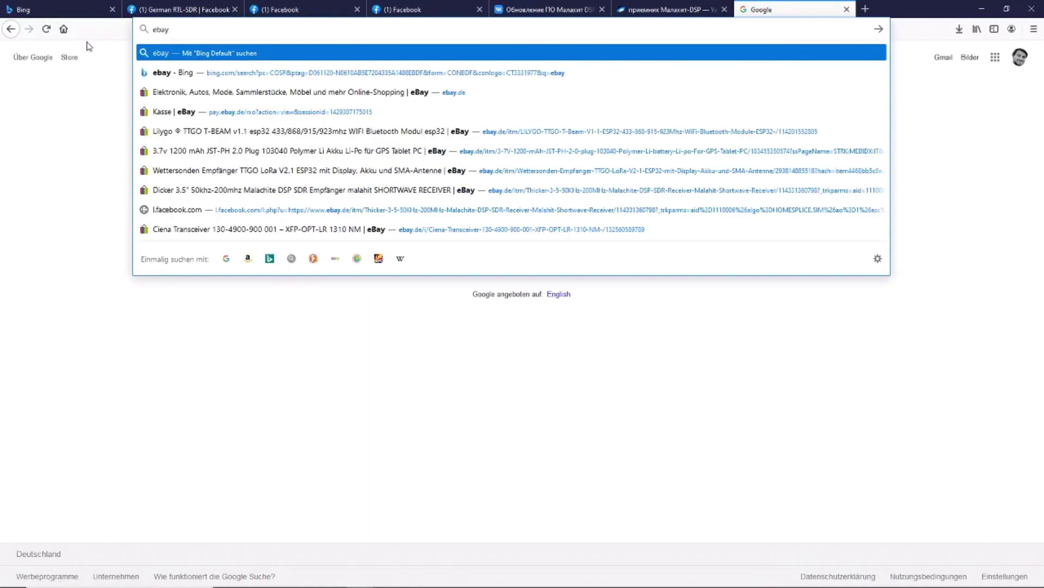
key("Return")
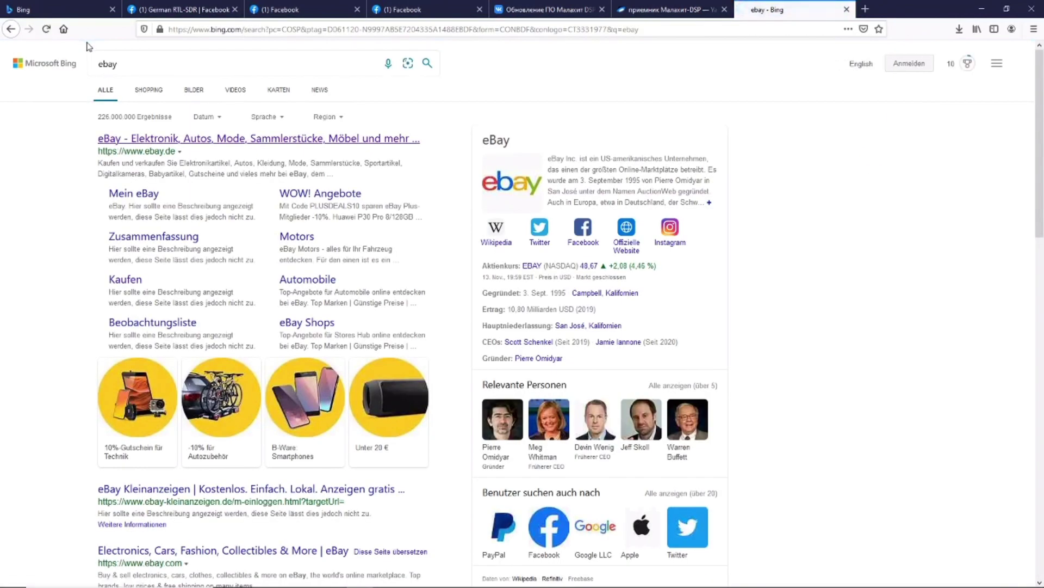
left_click(170, 139)
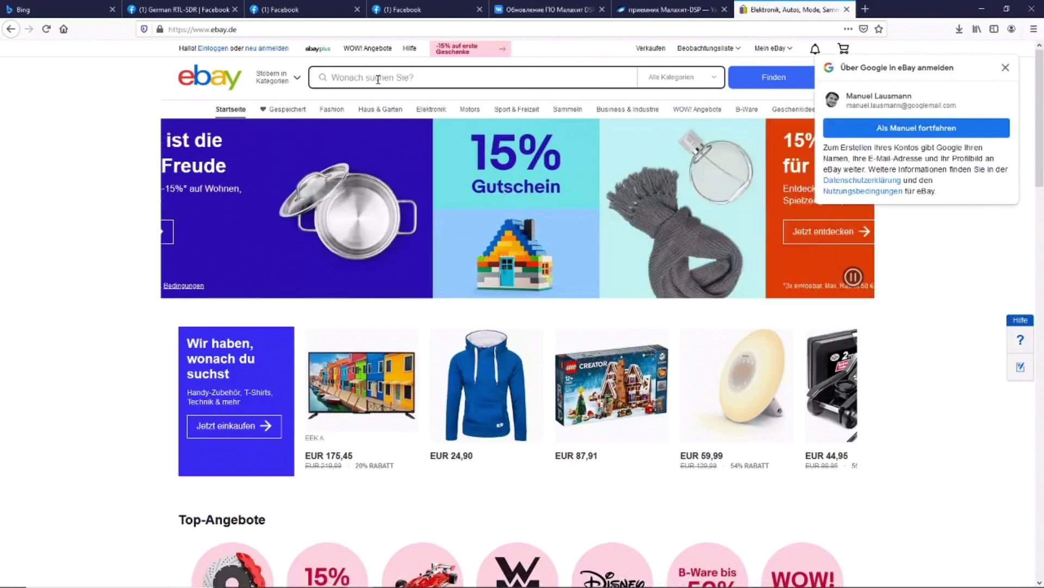
- Search eBay for "malahit dsp"
left_click(378, 79)
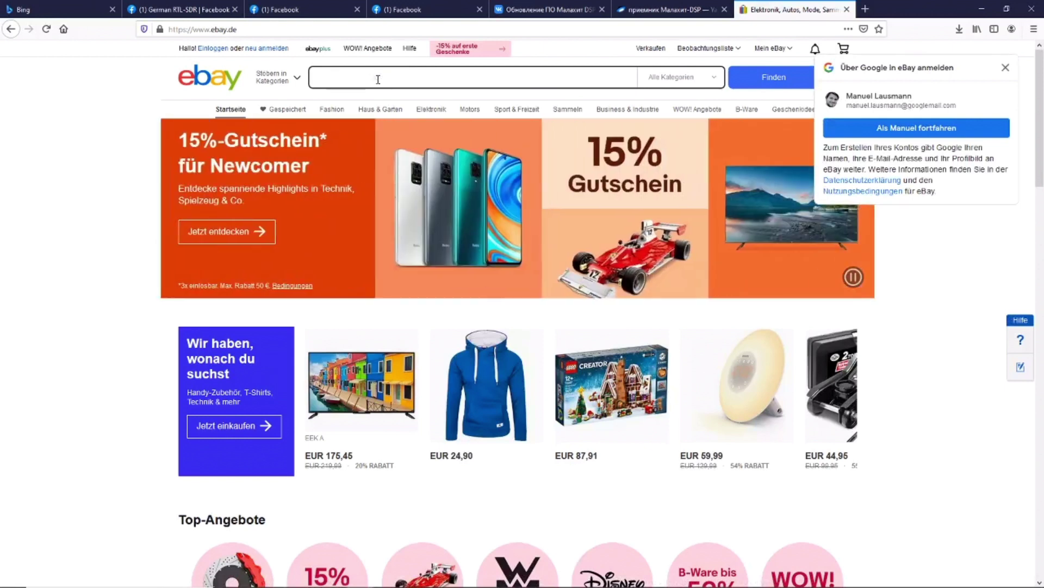
type("ma")
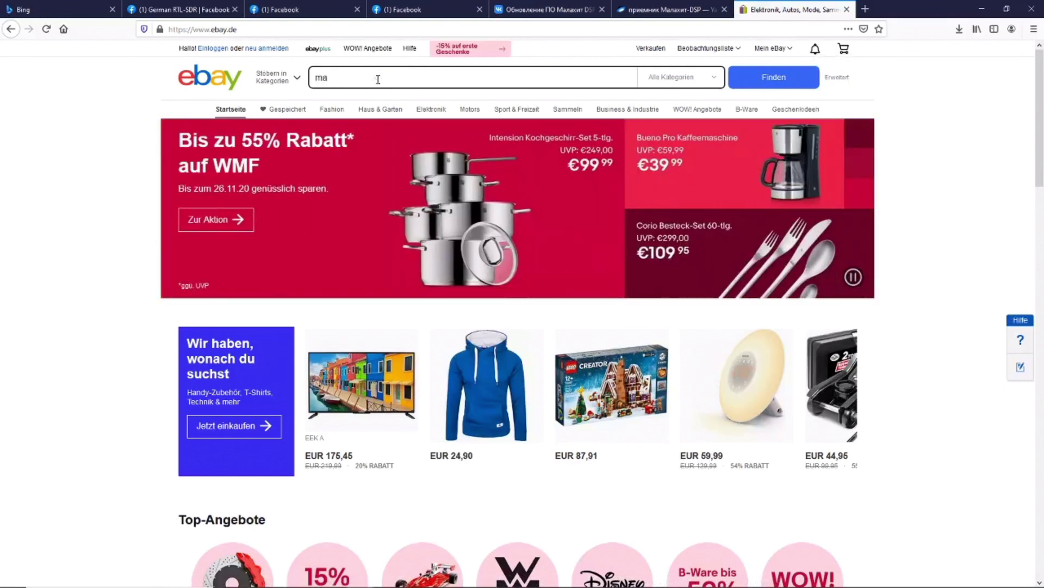
type("lahi")
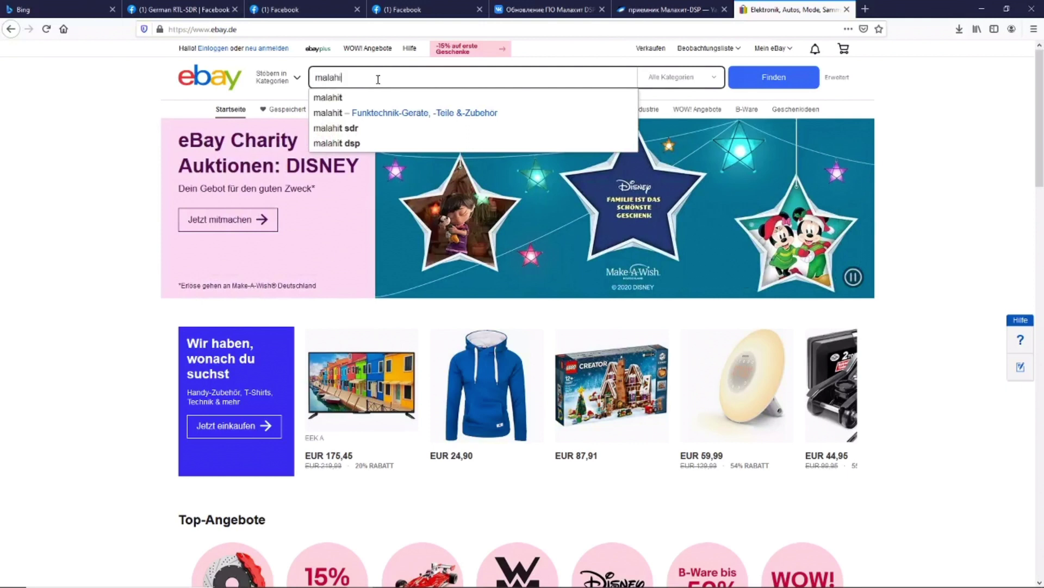
left_click(369, 143)
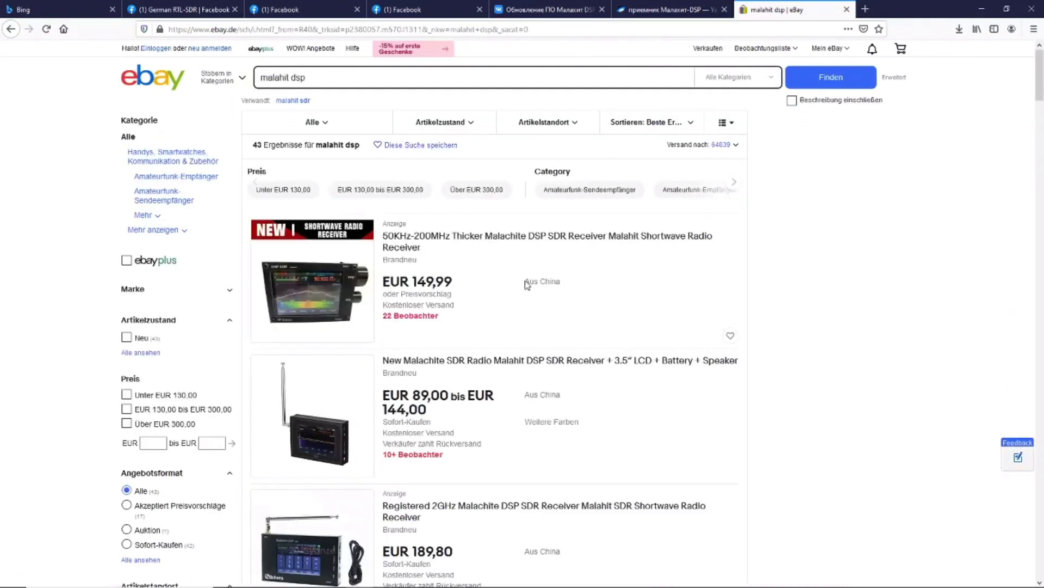
- Look through the search results and open the listing "New Malachite SDR Radio Malahit DSP SDR Receiver + 3.5" LCD + Battery + Speaker"
scroll(526, 285, "down", 10)
scroll(524, 289, "down", 6)
scroll(524, 288, "up", 10)
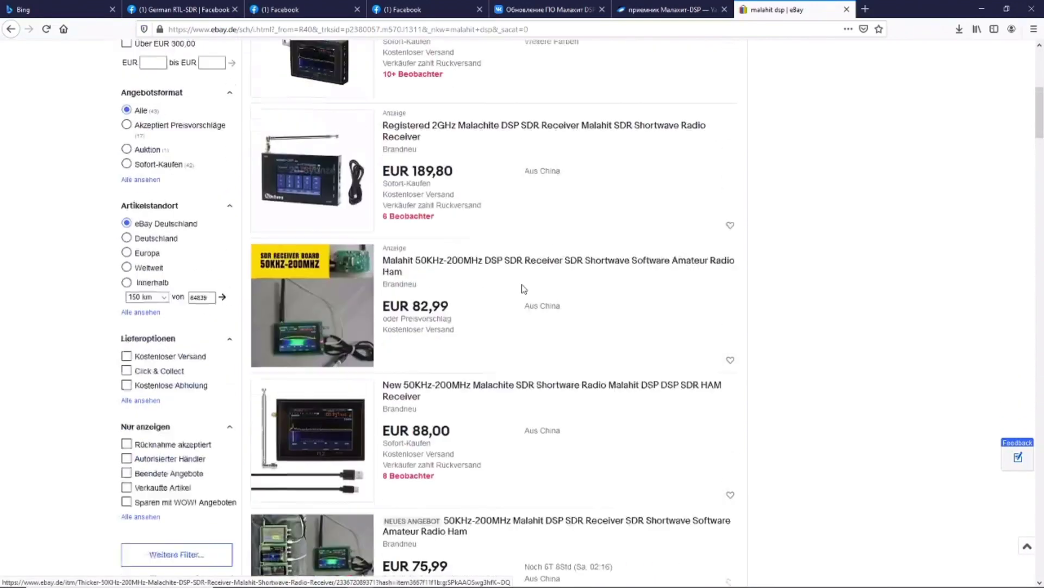
scroll(524, 288, "up", 7)
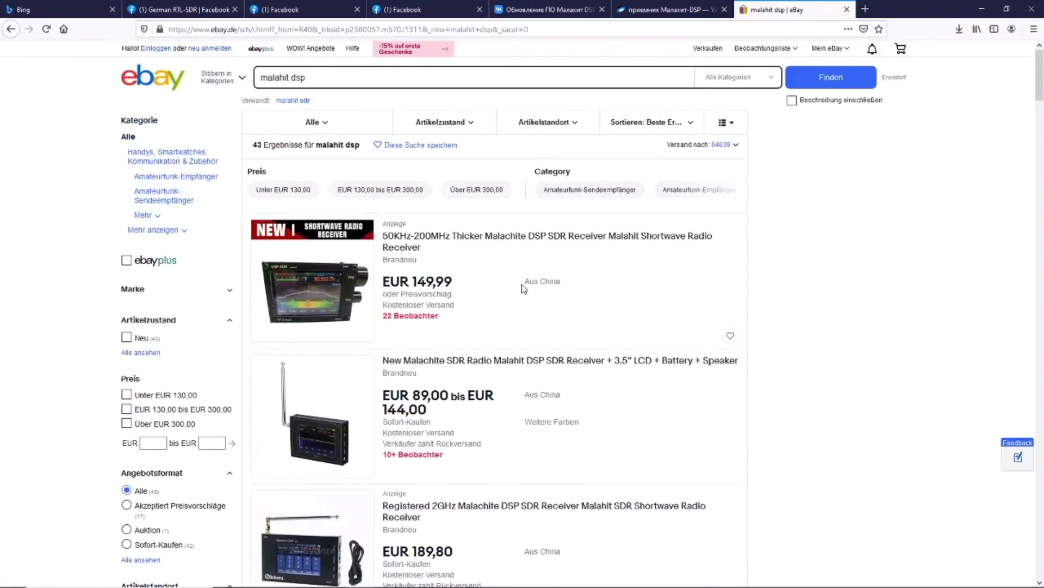
scroll(524, 288, "down", 4)
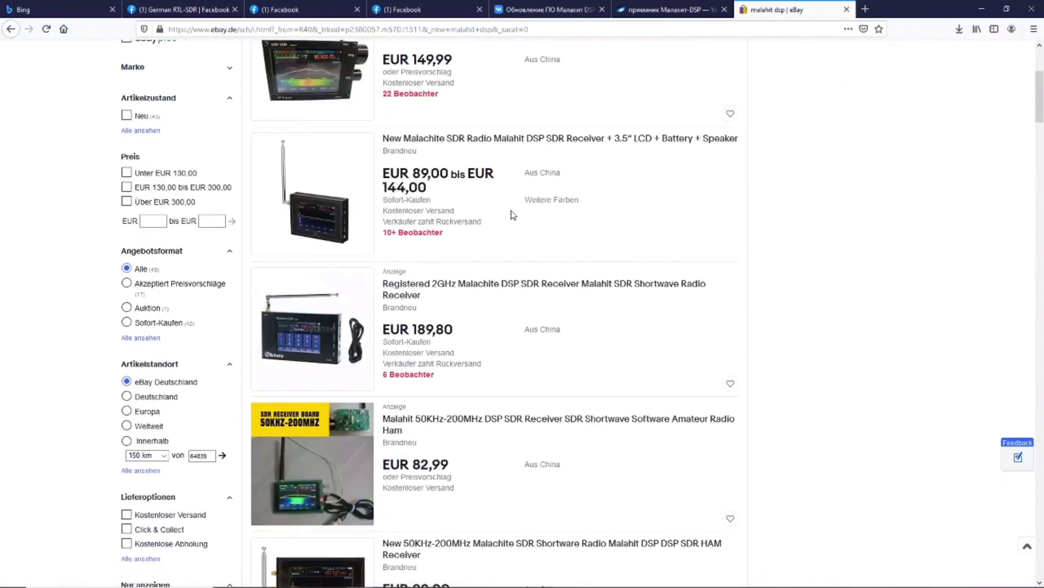
left_click(333, 227)
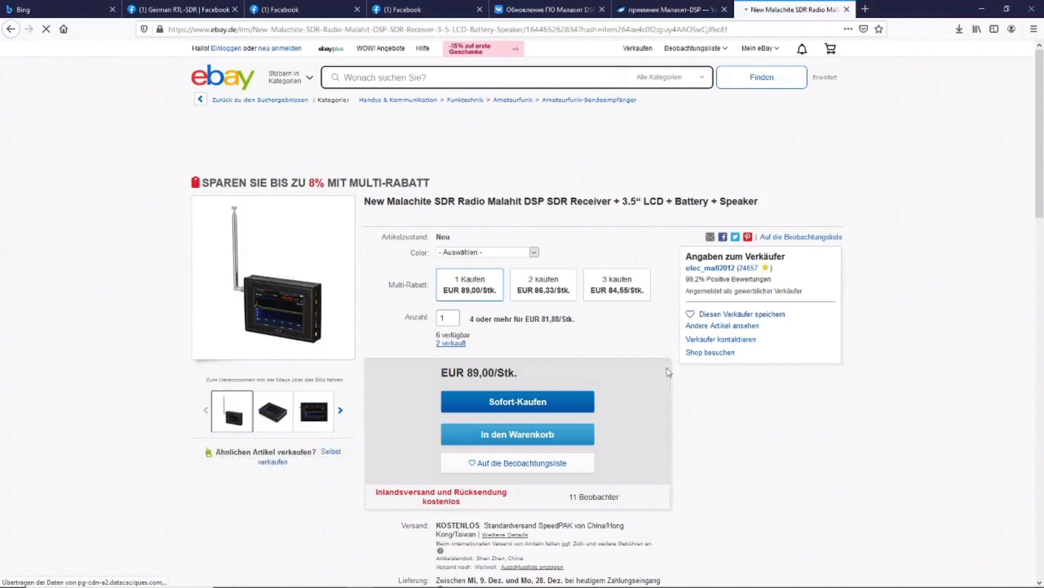
- Compare the listing's offers by selecting the 2GHz variant and switching to the 200MHz variant
left_click(534, 252)
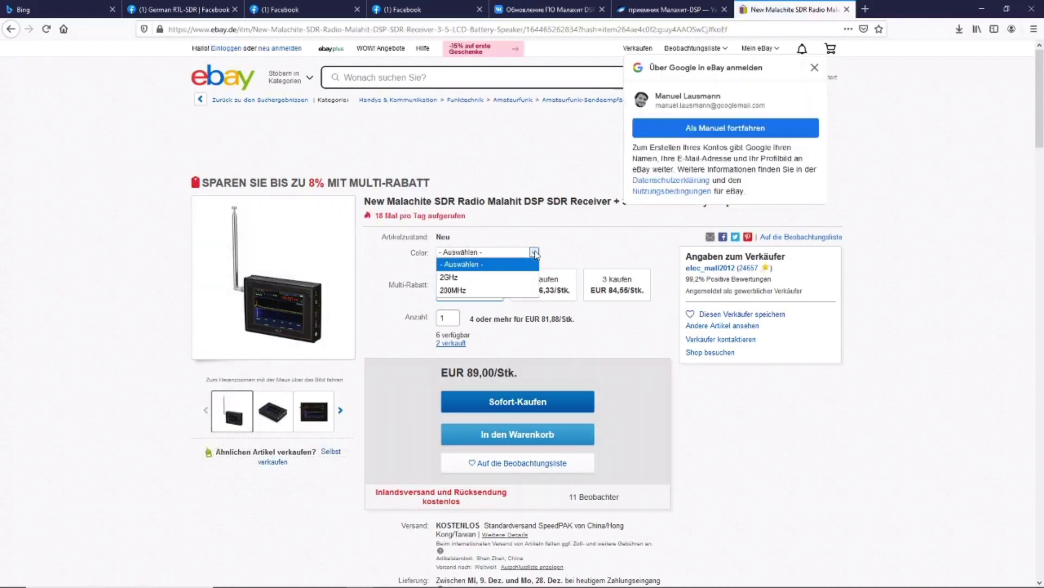
left_click(535, 252)
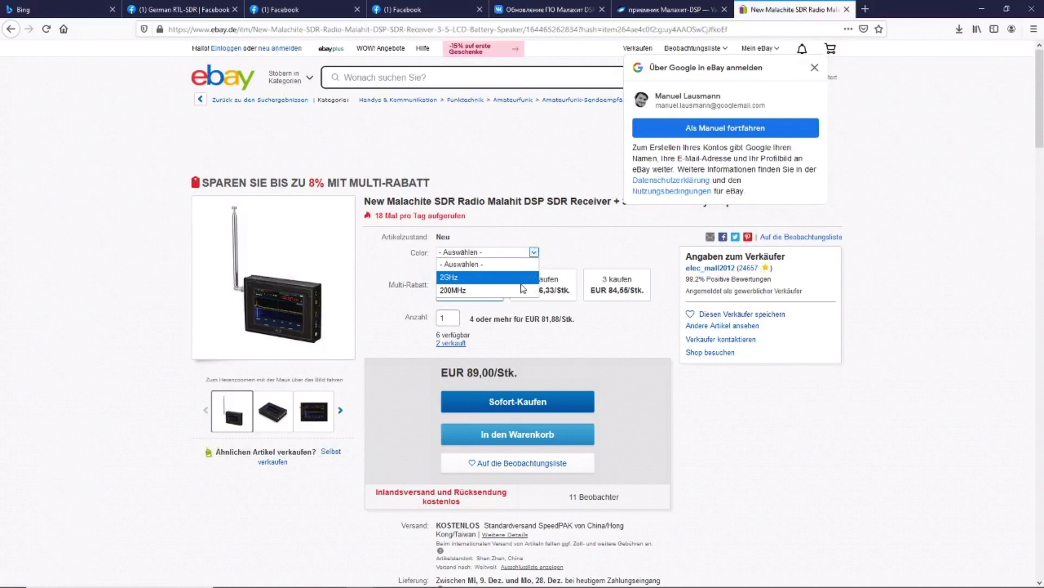
left_click(528, 277)
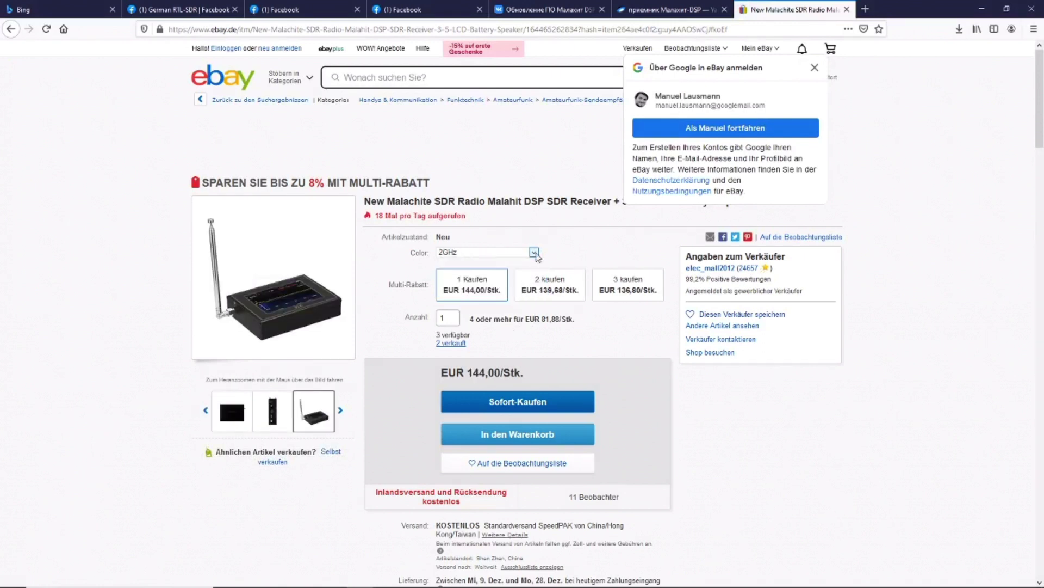
scroll(603, 358, "down", 1)
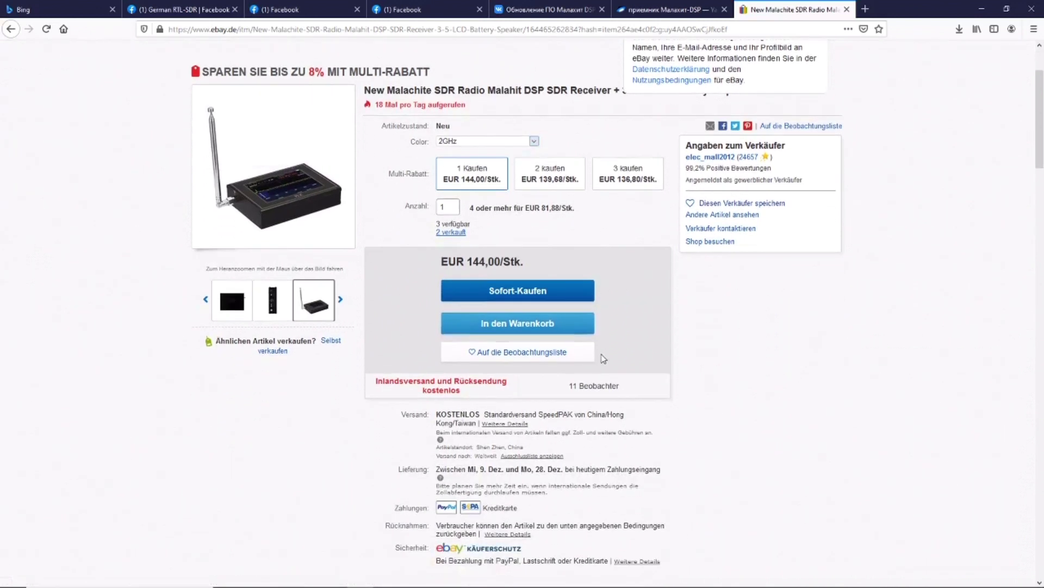
scroll(599, 354, "up", 1)
left_click(534, 253)
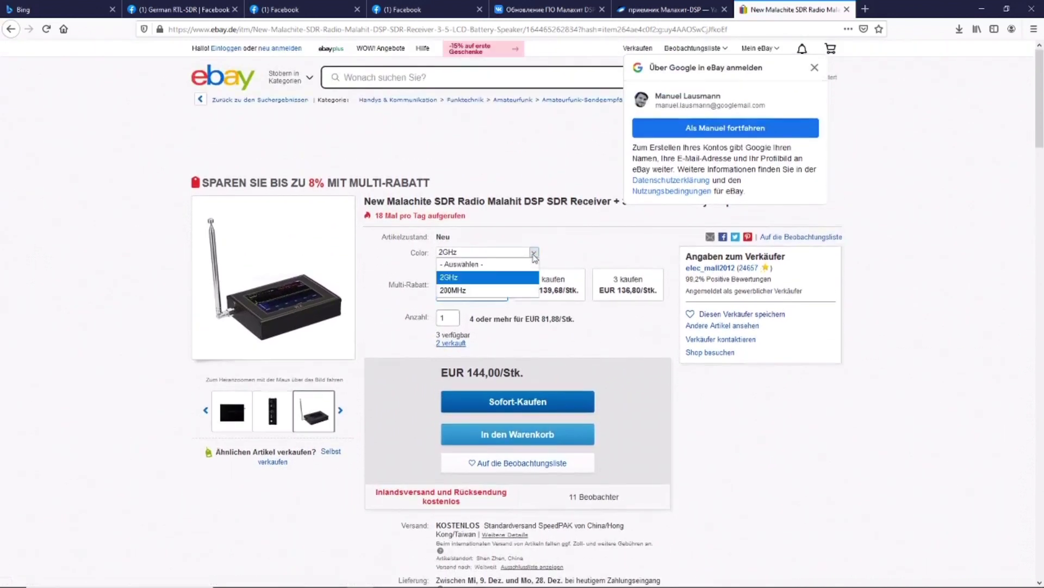
left_click(514, 290)
- Look down the listing page and open the similar ad "50KHz-200MHz Kurzwelle Radio Empfänger Malachite SDR Receiver Malahit 3.5"Screen"
scroll(585, 340, "down", 15)
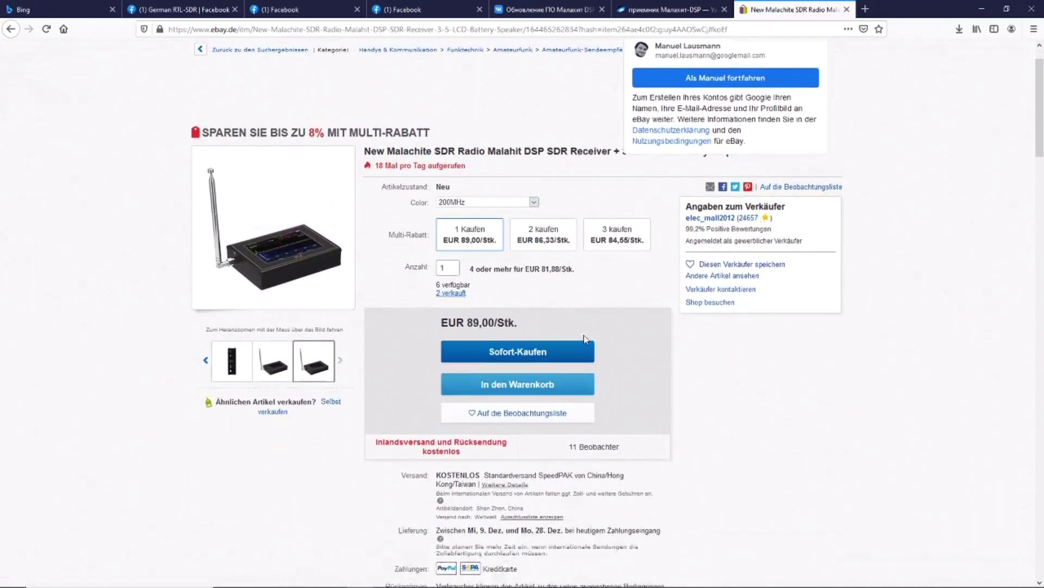
scroll(585, 335, "down", 2)
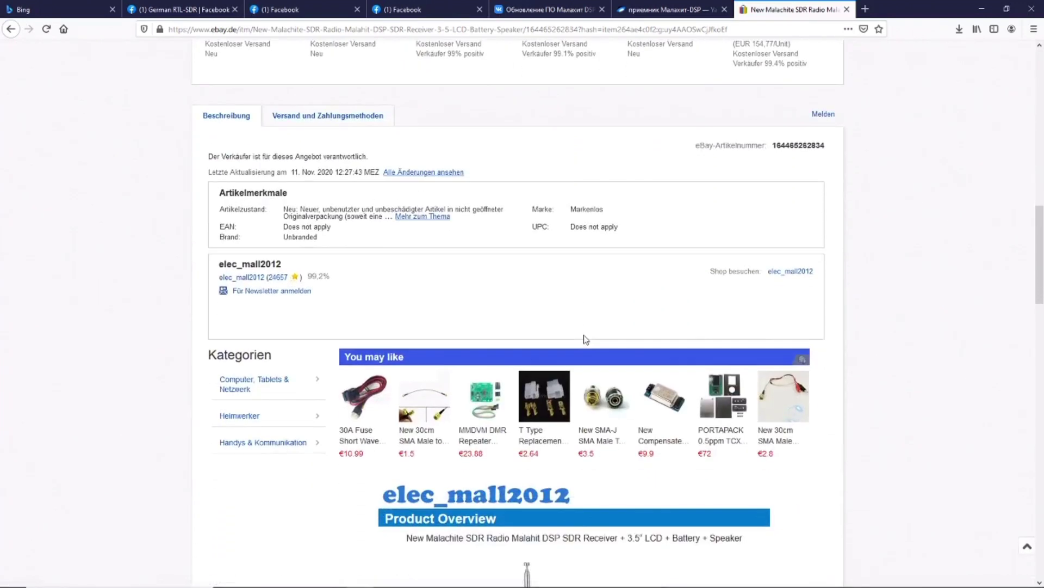
scroll(584, 340, "up", 4)
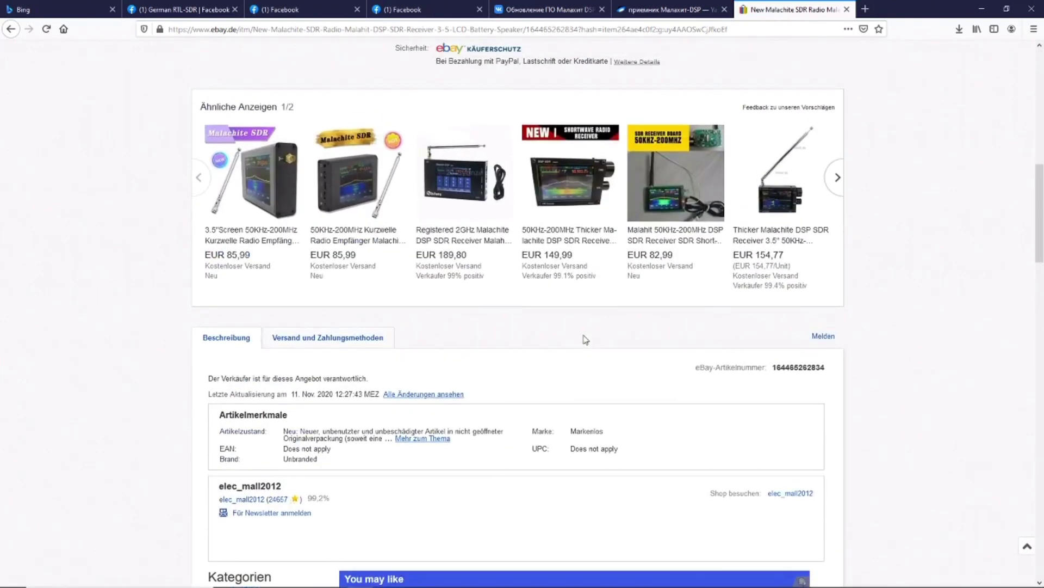
left_click(381, 234)
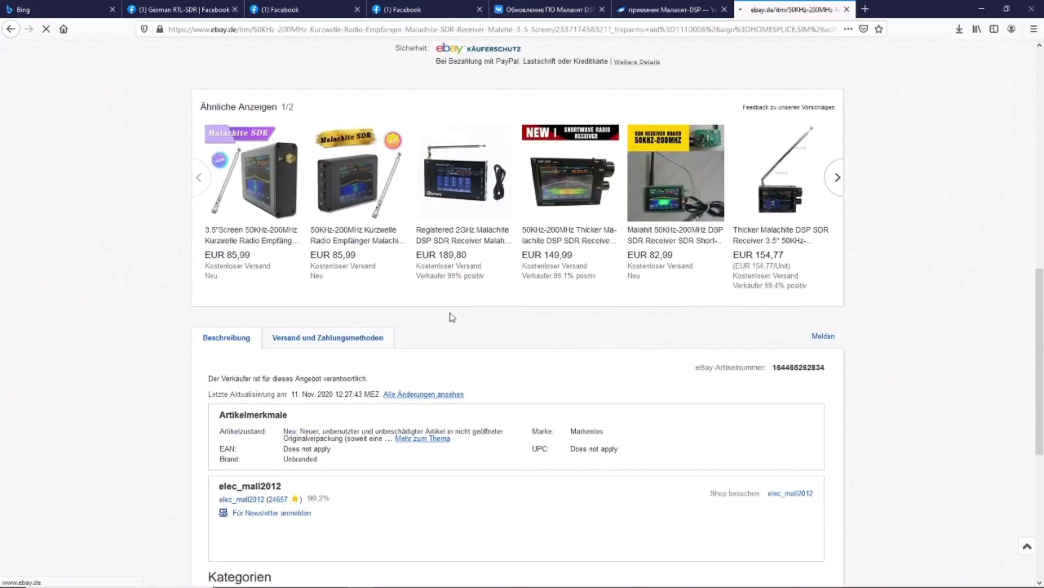
- Examine the listing's price, shipping details, item specifics and description, and go back to its similar ads
scroll(693, 347, "down", 1)
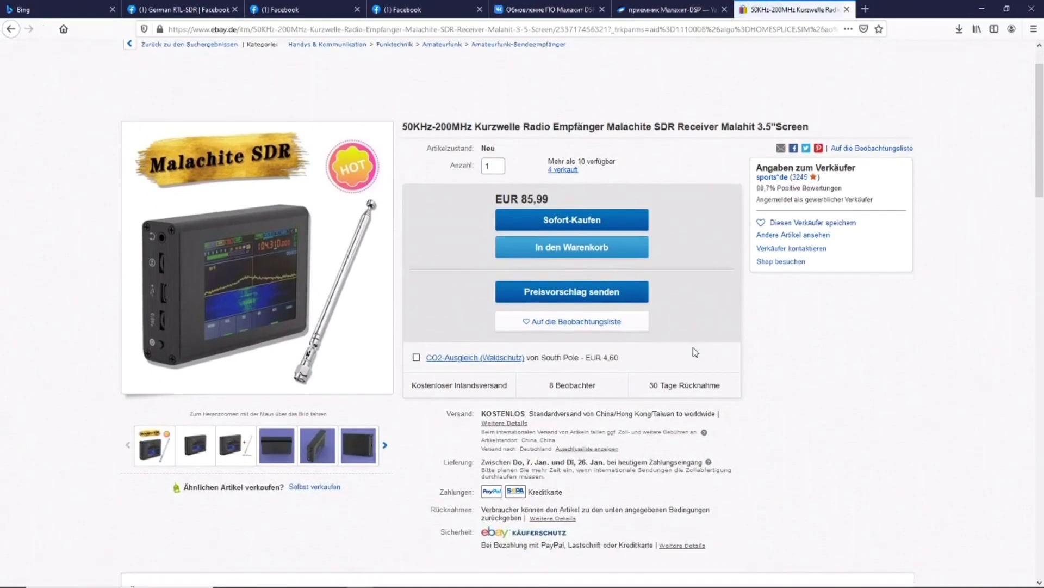
scroll(693, 347, "down", 3)
scroll(696, 353, "down", 10)
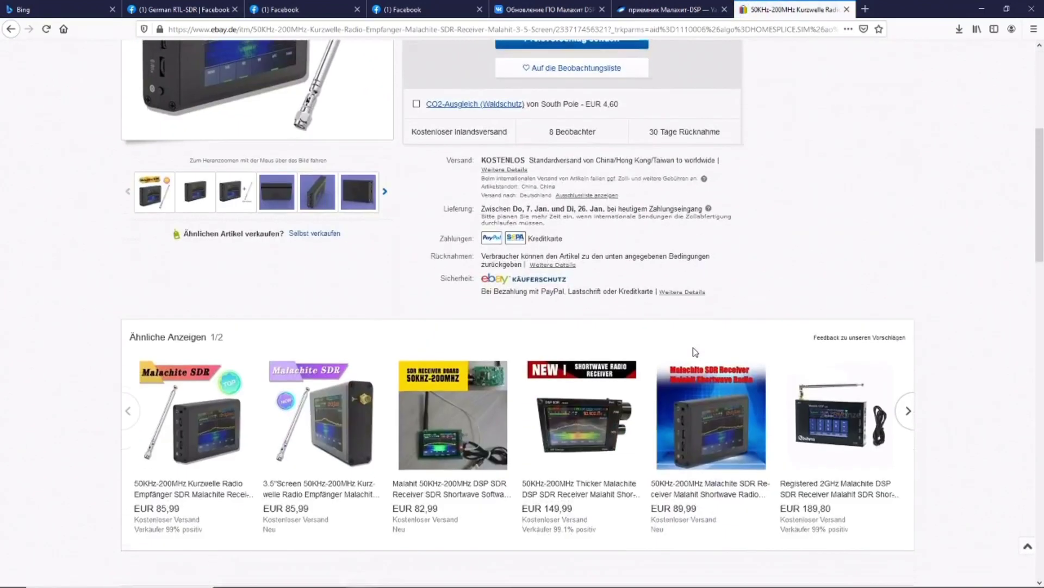
scroll(695, 352, "down", 10)
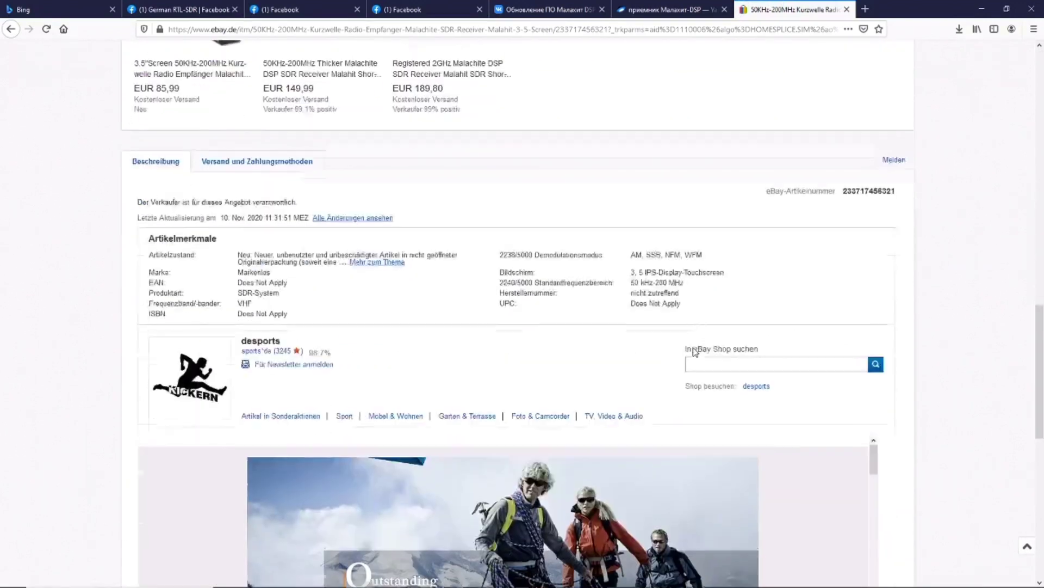
scroll(693, 348, "down", 5)
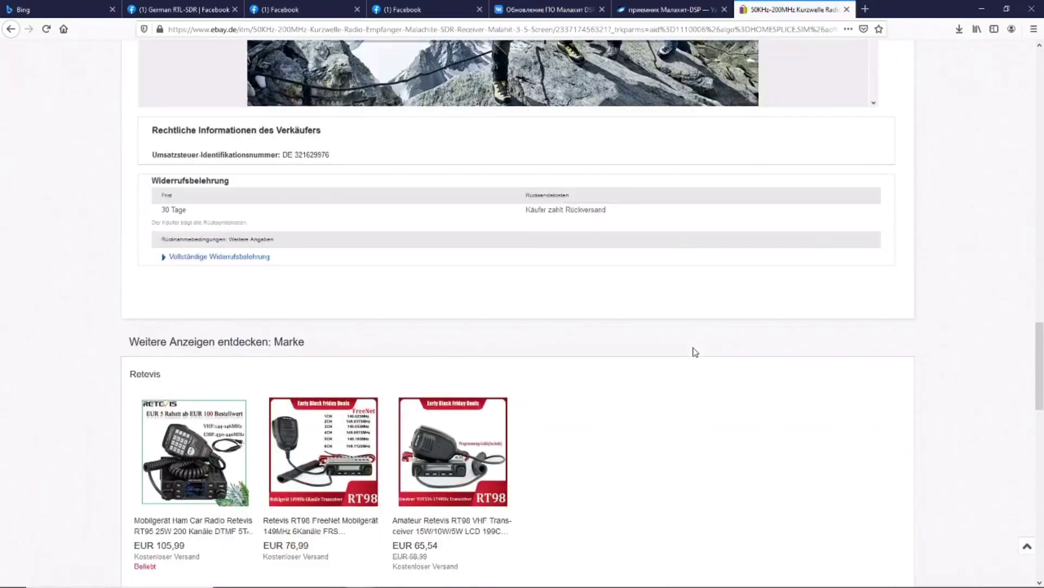
scroll(693, 351, "up", 12)
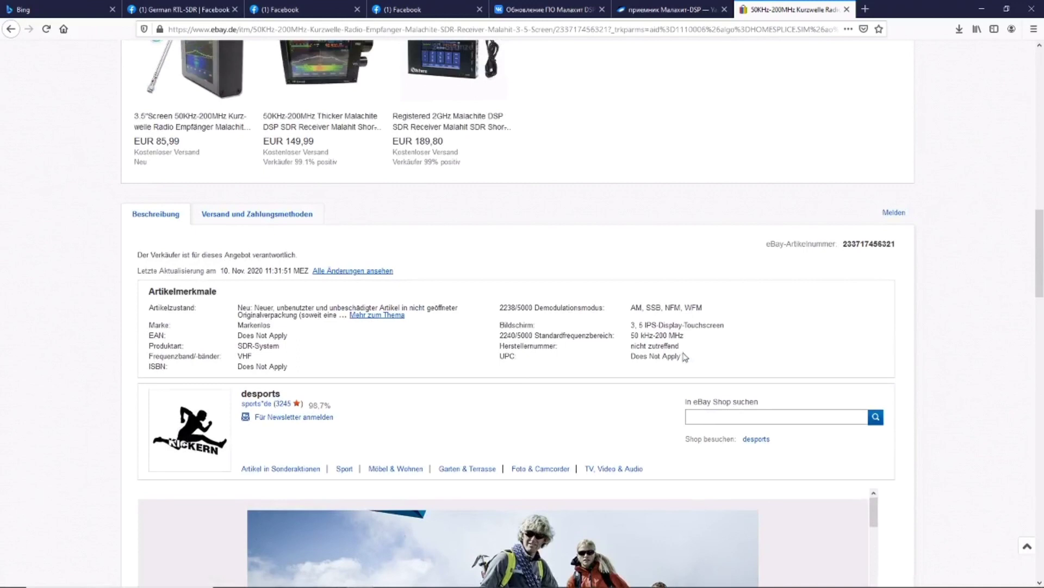
scroll(438, 343, "up", 10)
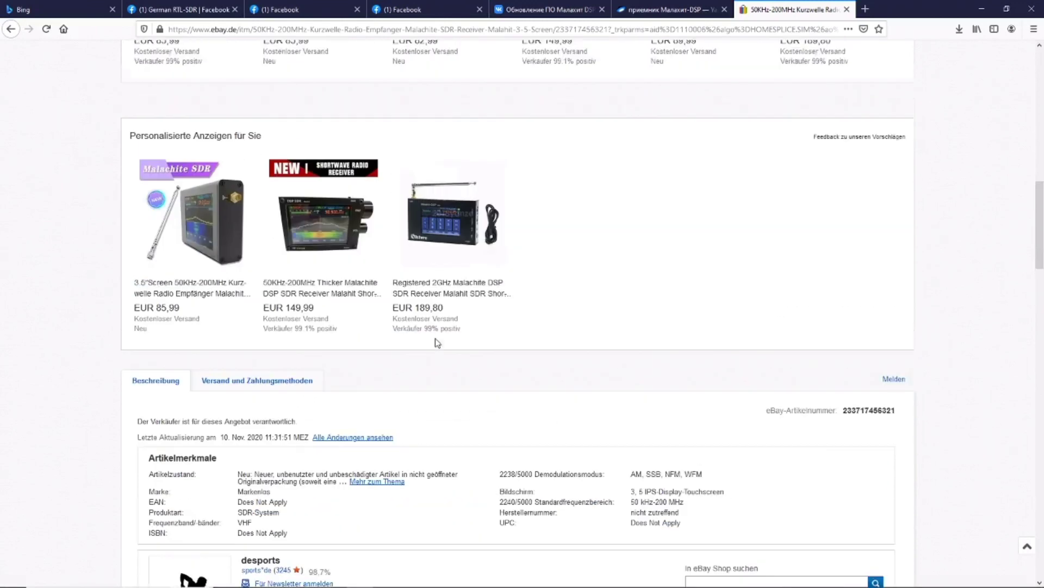
scroll(457, 360, "up", 2)
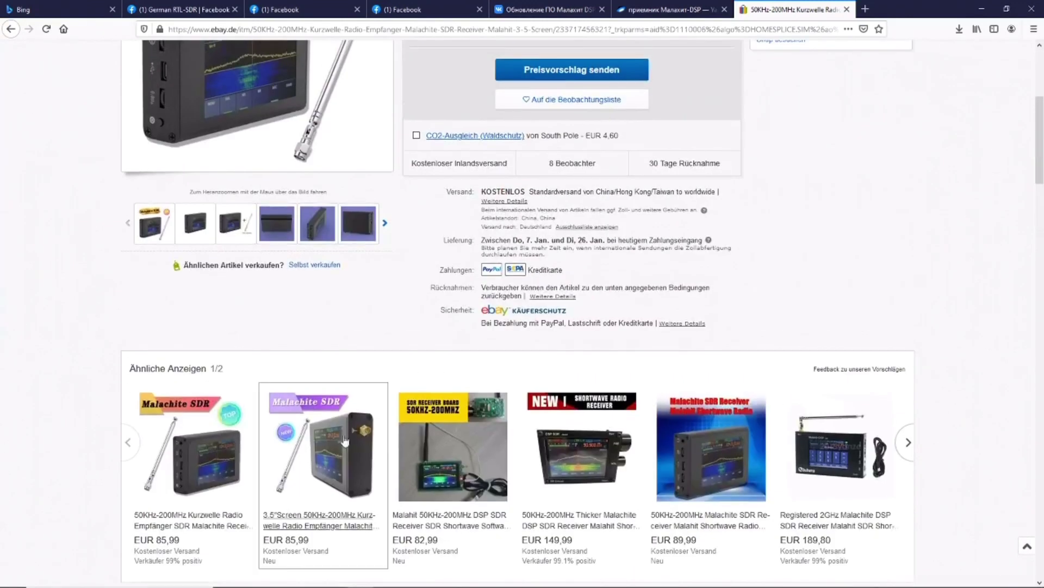
- Open the similar ad "3.5"Screen 50KHz-200MHz Kurzwelle Radio Empfänger Malachite SDR Receiver Malahit" and examine its offer and item specifics
left_click(494, 423)
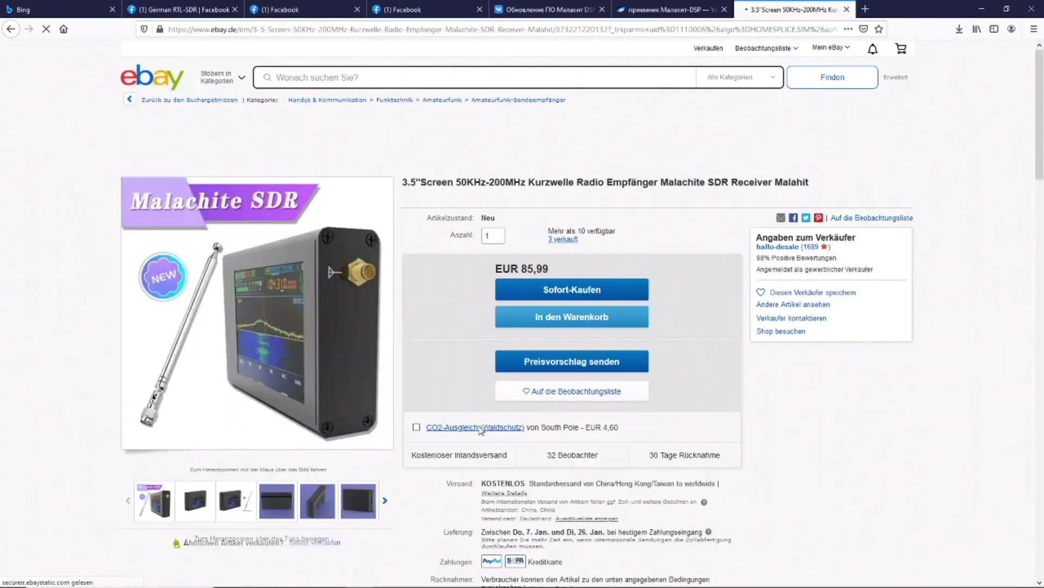
scroll(666, 383, "down", 4)
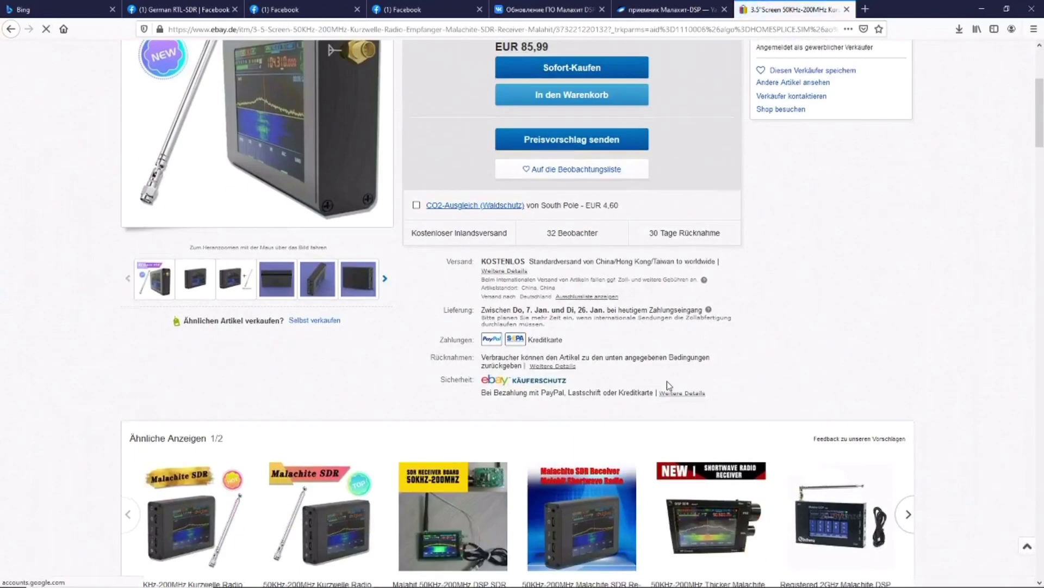
scroll(666, 381, "down", 10)
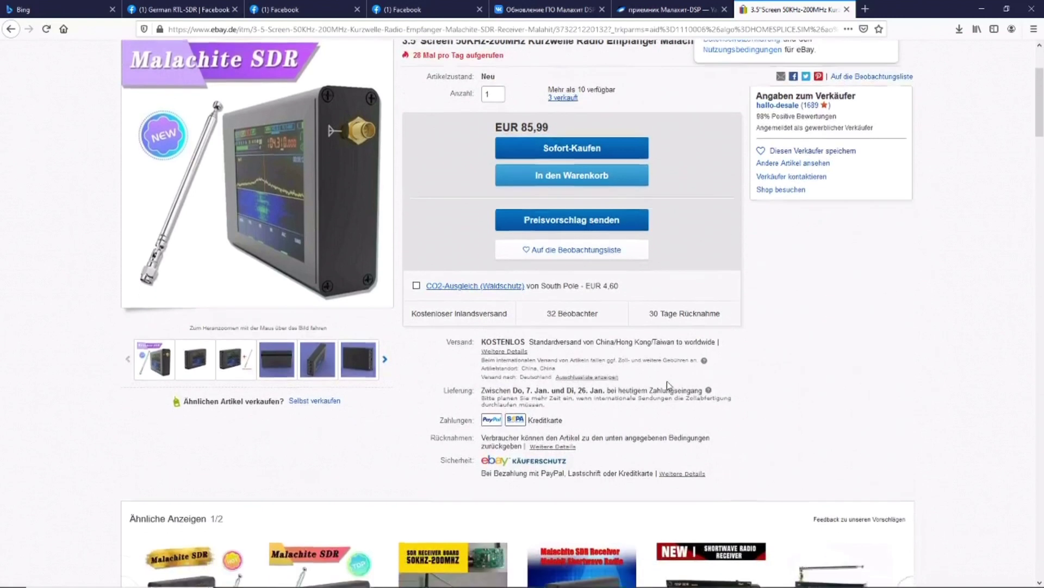
scroll(669, 386, "down", 3)
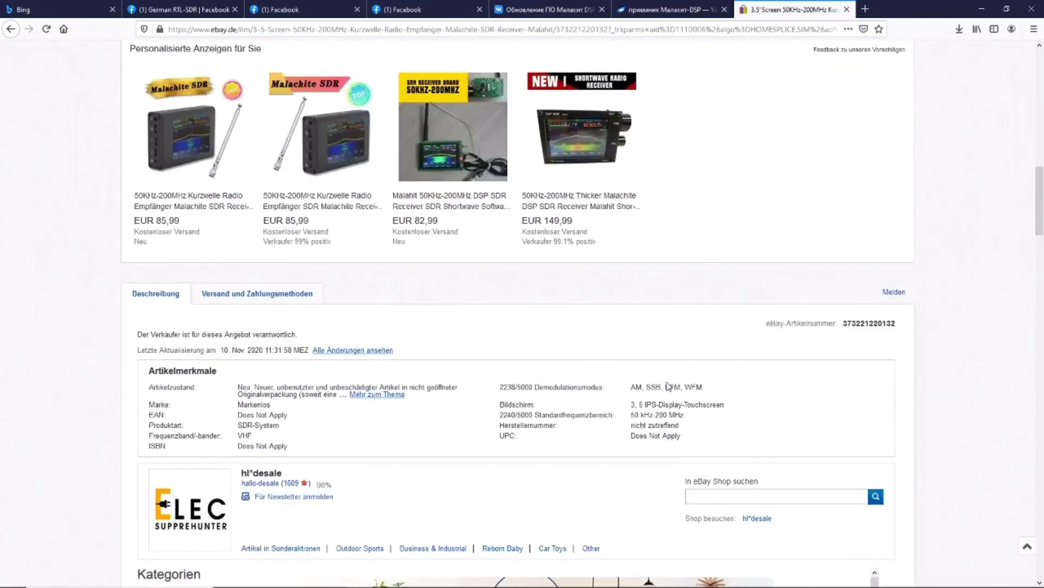
scroll(455, 385, "down", 1)
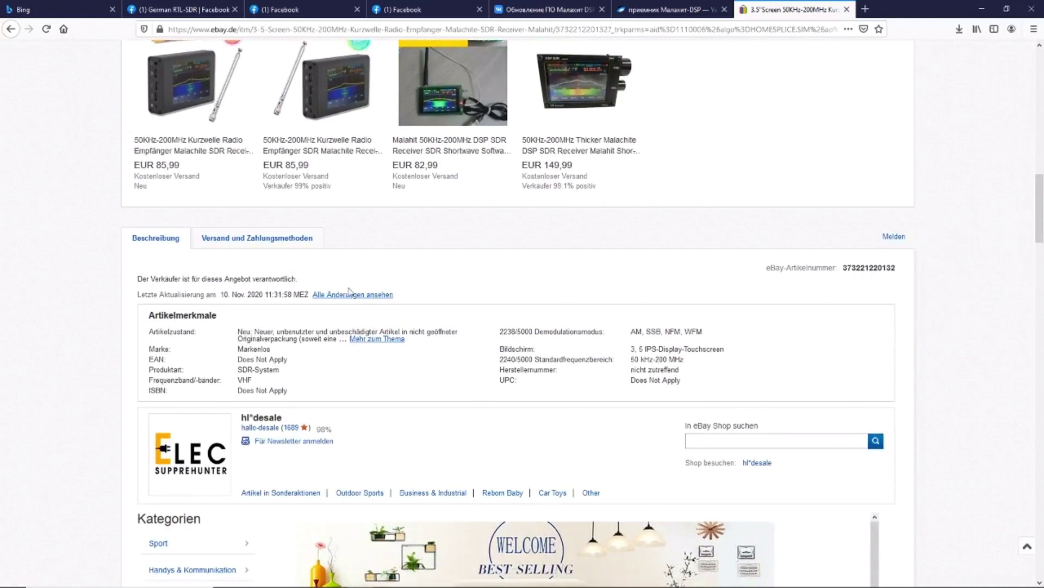
scroll(355, 296, "up", 5)
scroll(354, 296, "up", 3)
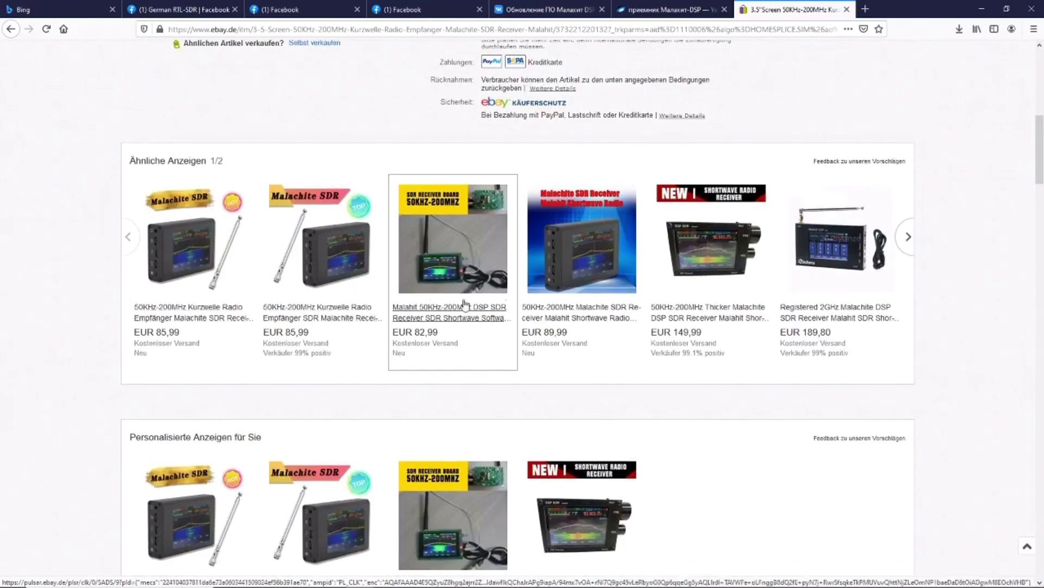
- Open the similar ad "50KHz-200MHz Malachite SDR Receiver Malahit Shortwave Radio Receiver 3.5" Screen" and examine its item specifics
left_click(574, 318)
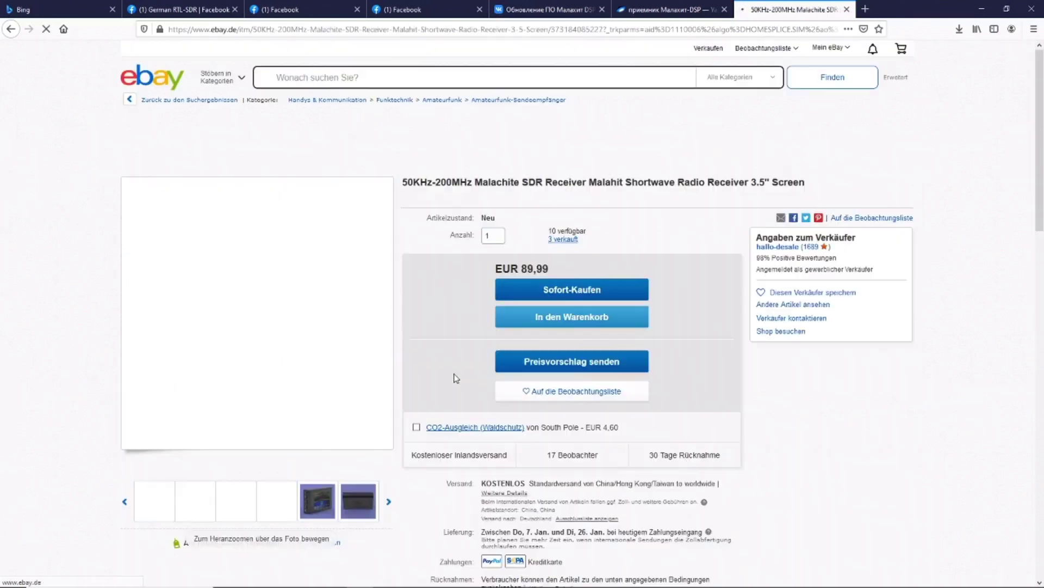
scroll(460, 372, "down", 1)
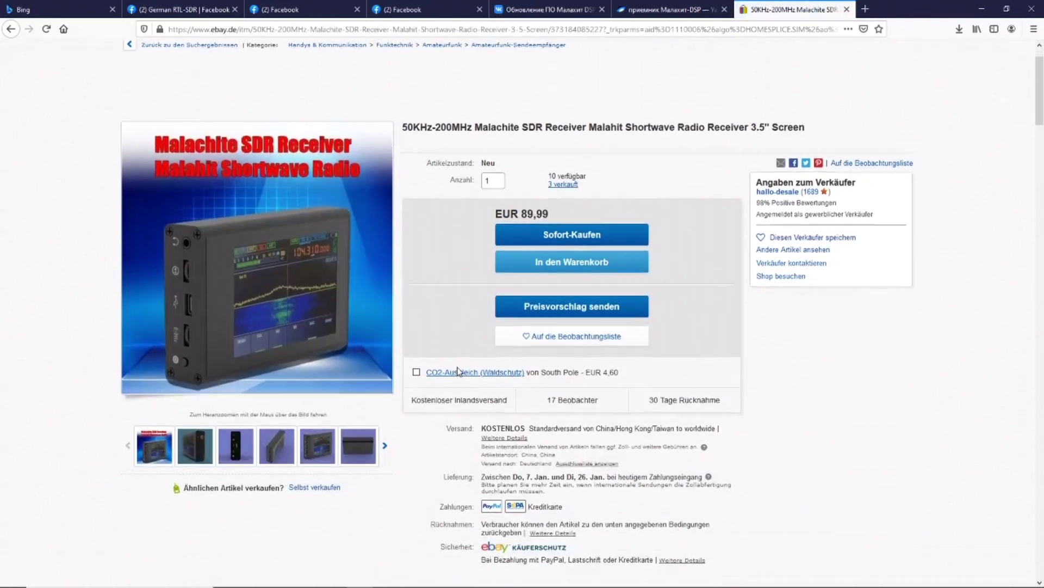
scroll(465, 337, "down", 15)
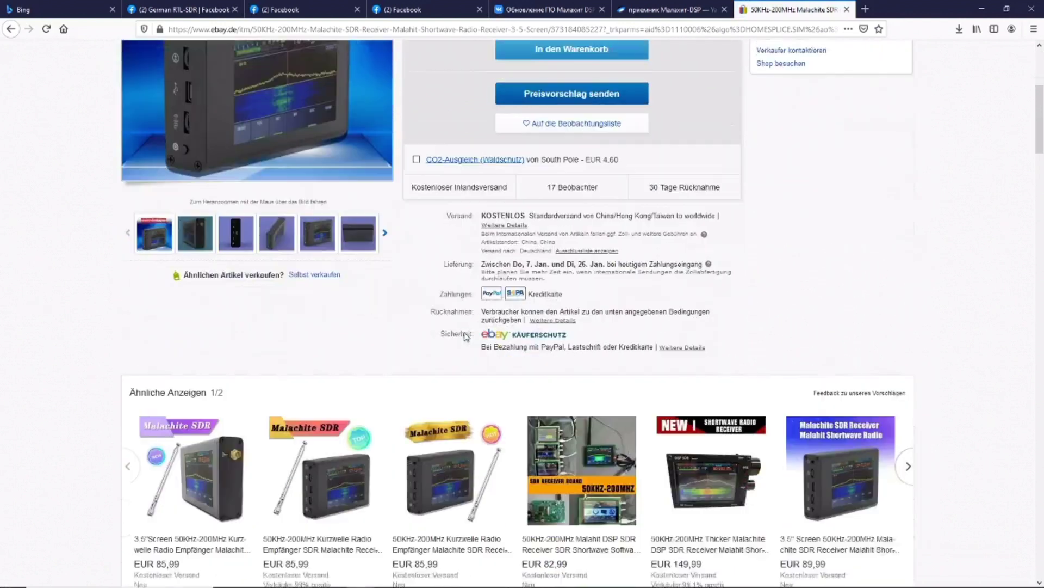
scroll(466, 336, "down", 1)
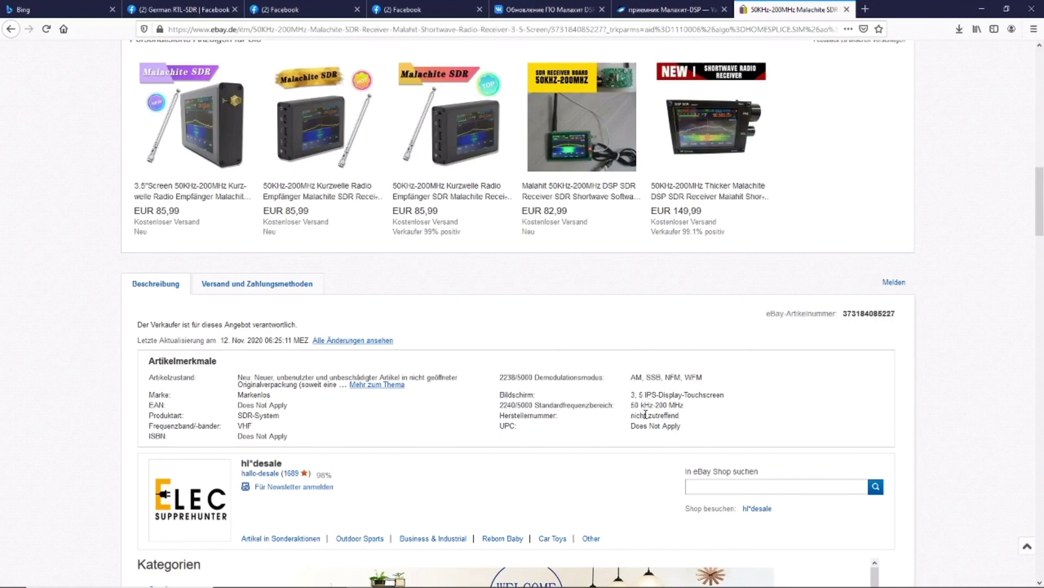
scroll(649, 415, "down", 6)
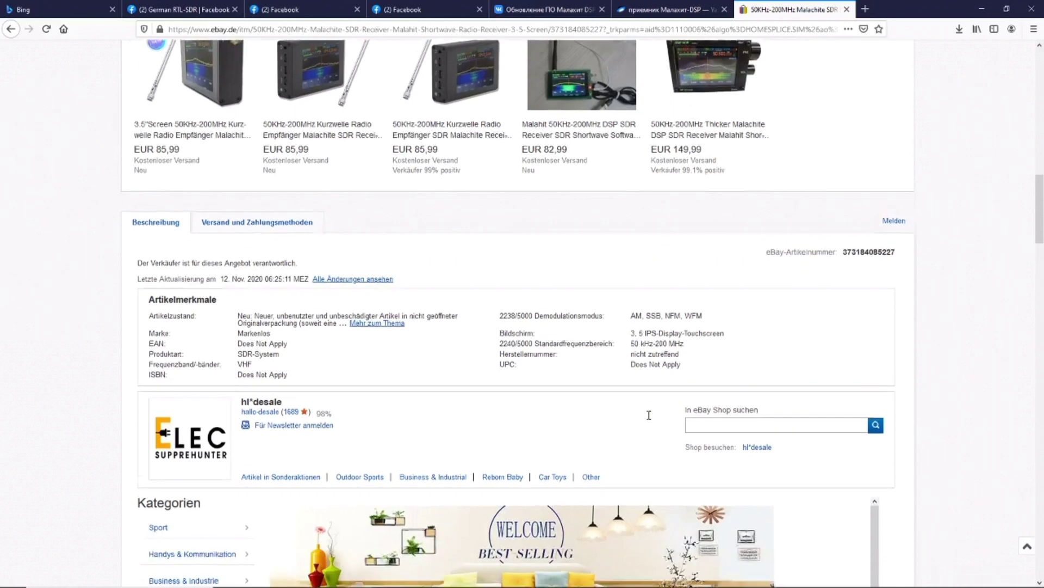
- Examine the listing's product description, from the numbered item features to the properties and notes
scroll(649, 419, "down", 3)
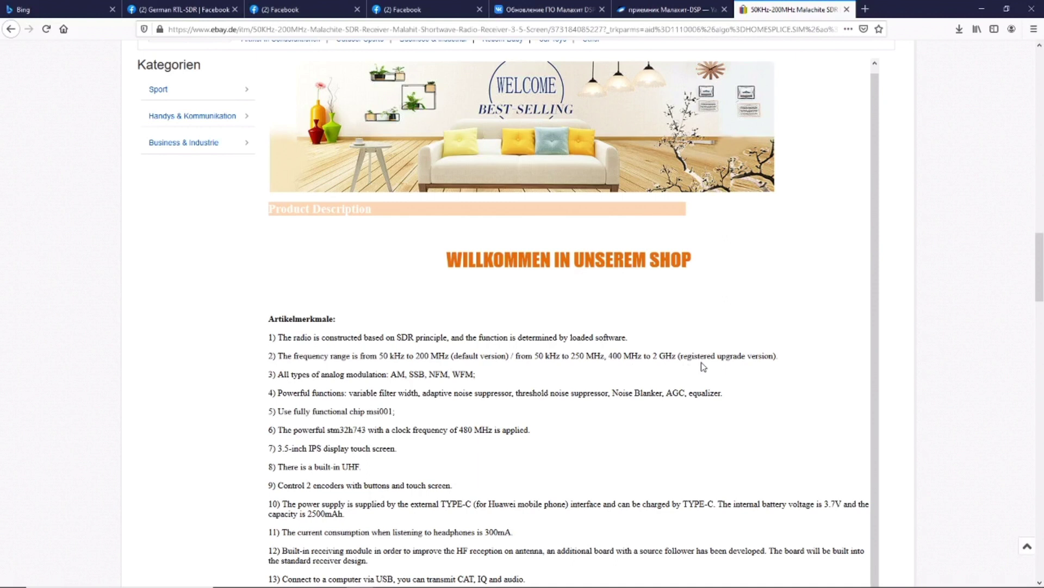
scroll(706, 366, "down", 4)
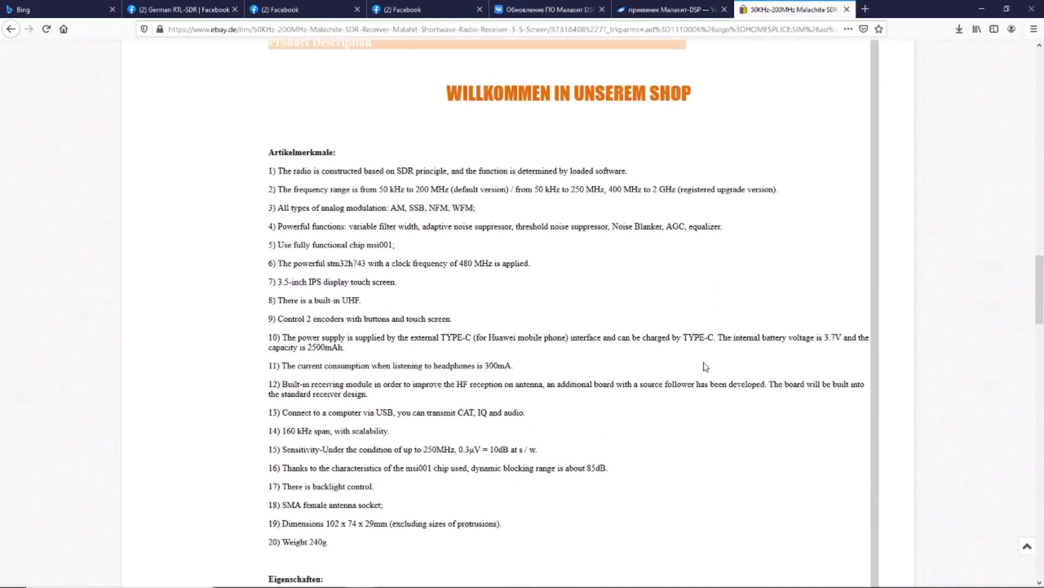
scroll(702, 370, "down", 2)
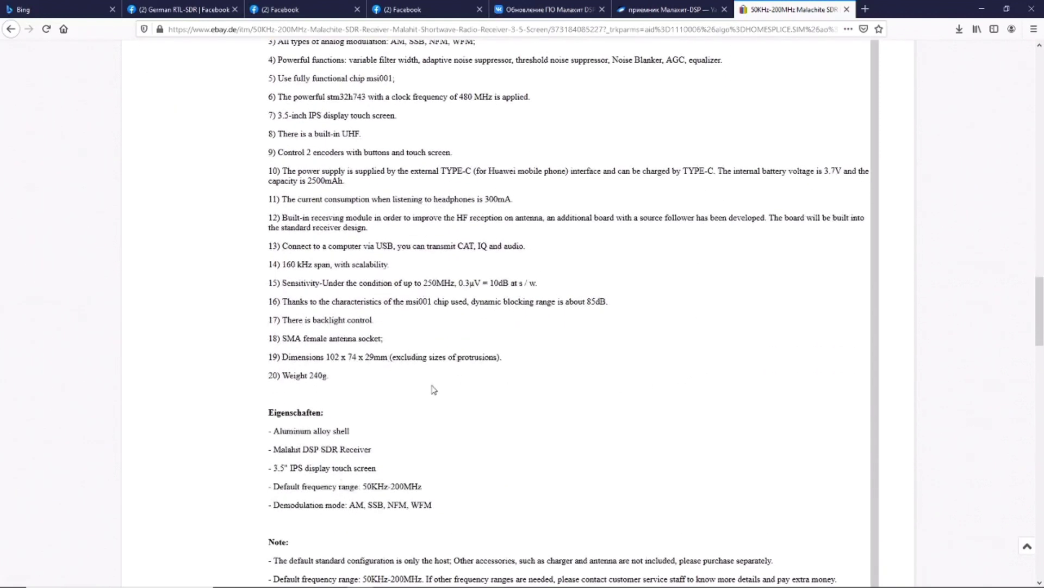
scroll(434, 492, "up", 1)
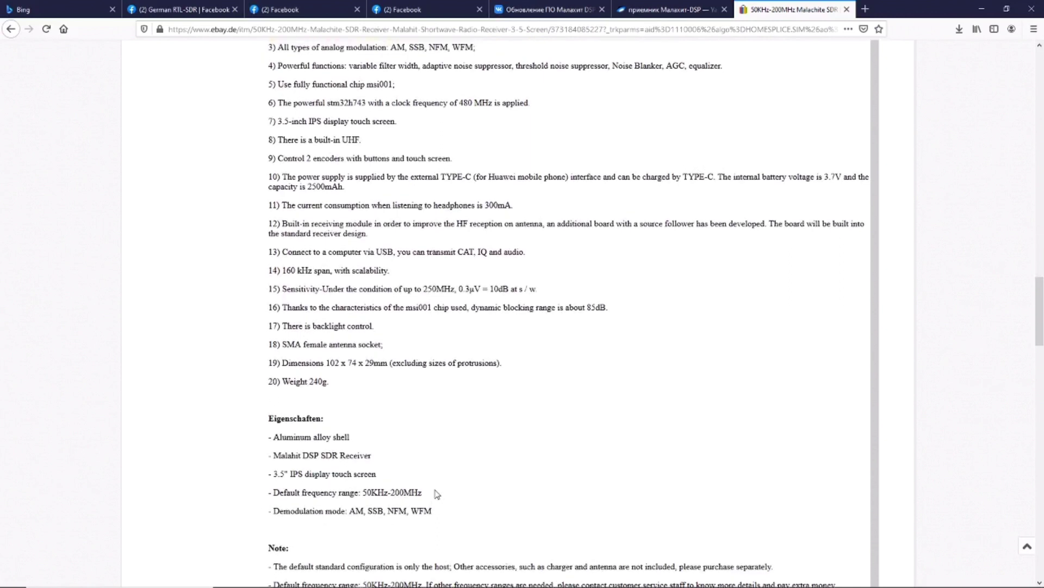
scroll(491, 400, "up", 8)
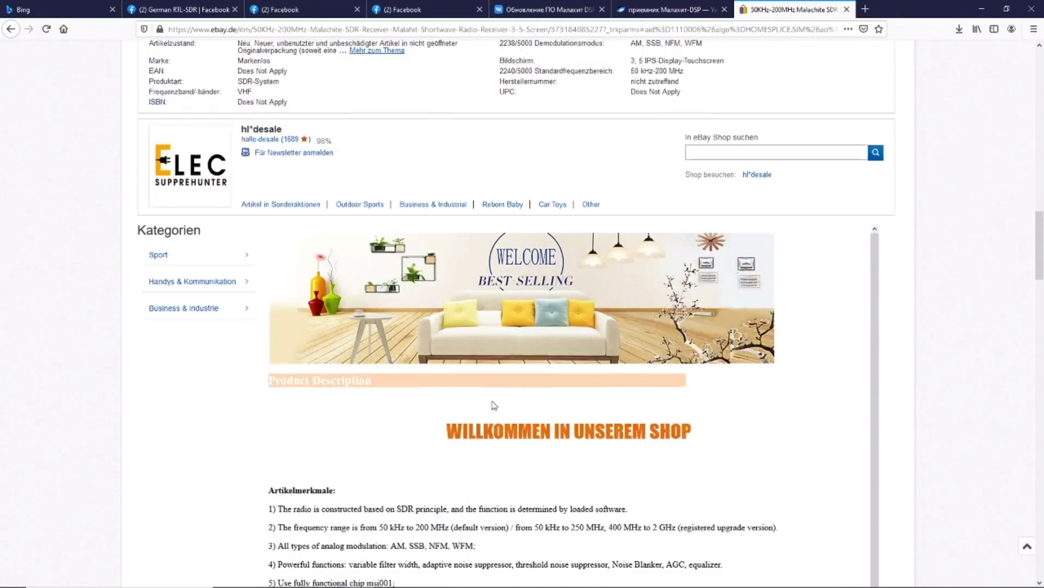
scroll(620, 334, "down", 5)
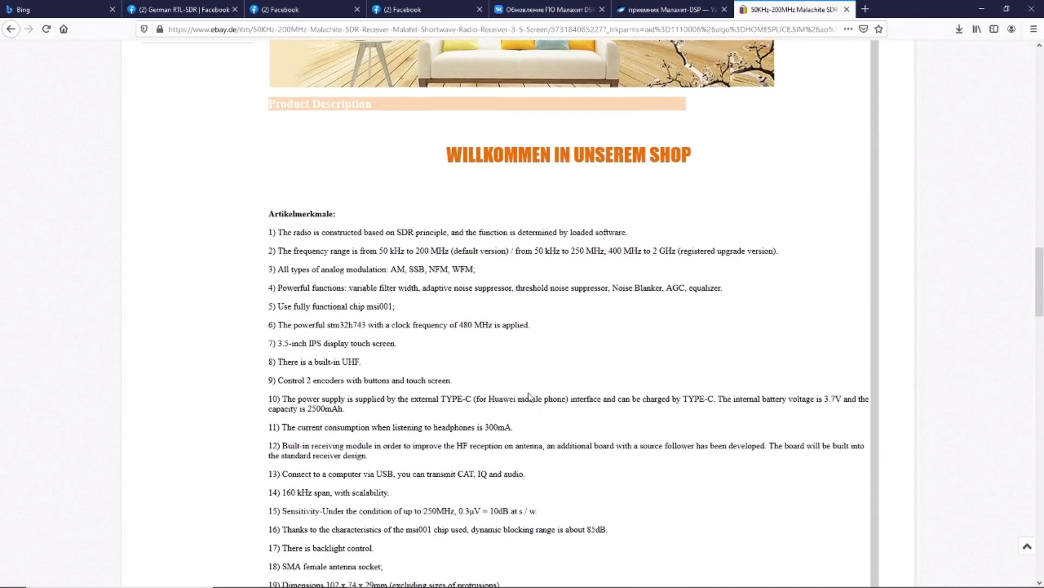
- Go back to the listing's price, shipping and seller details, and close the listing
scroll(529, 395, "up", 15)
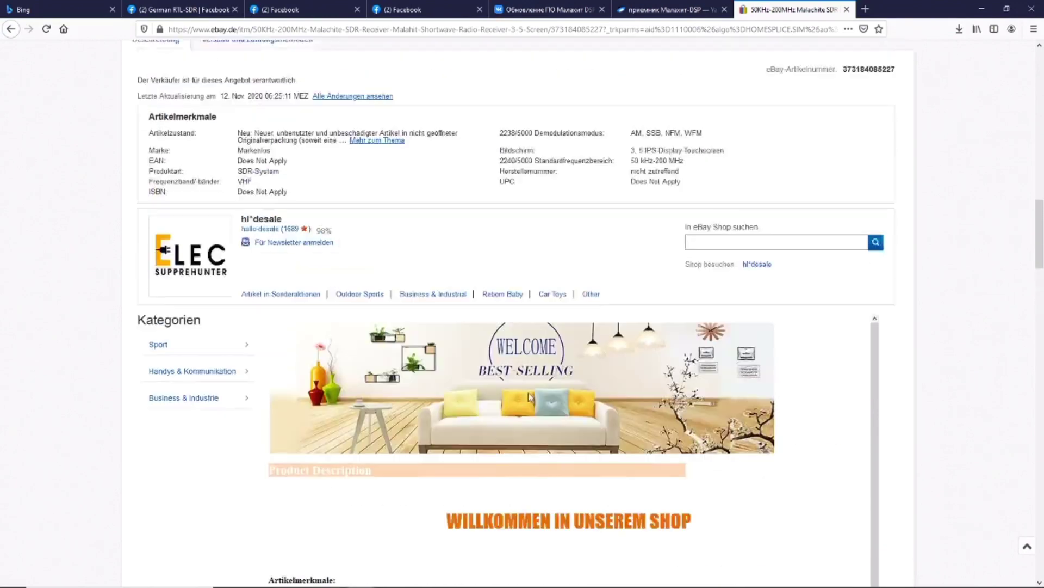
scroll(530, 401, "up", 6)
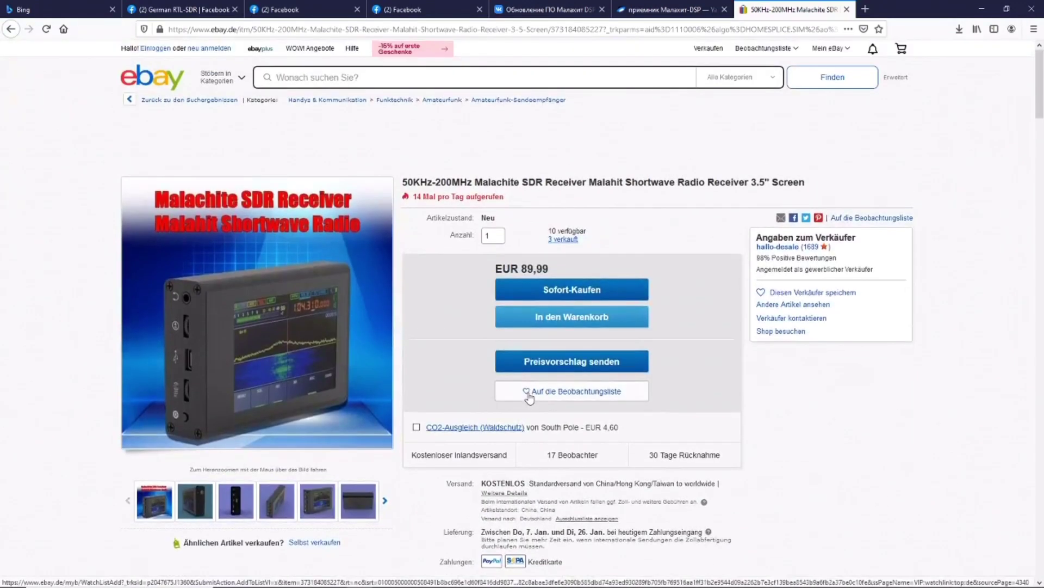
scroll(532, 390, "down", 3)
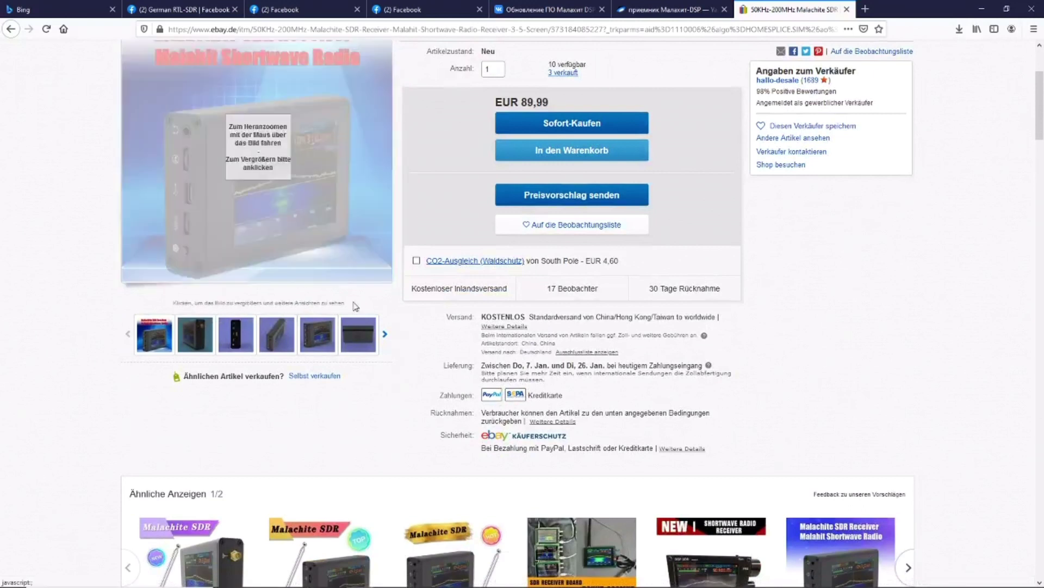
left_click(847, 9)
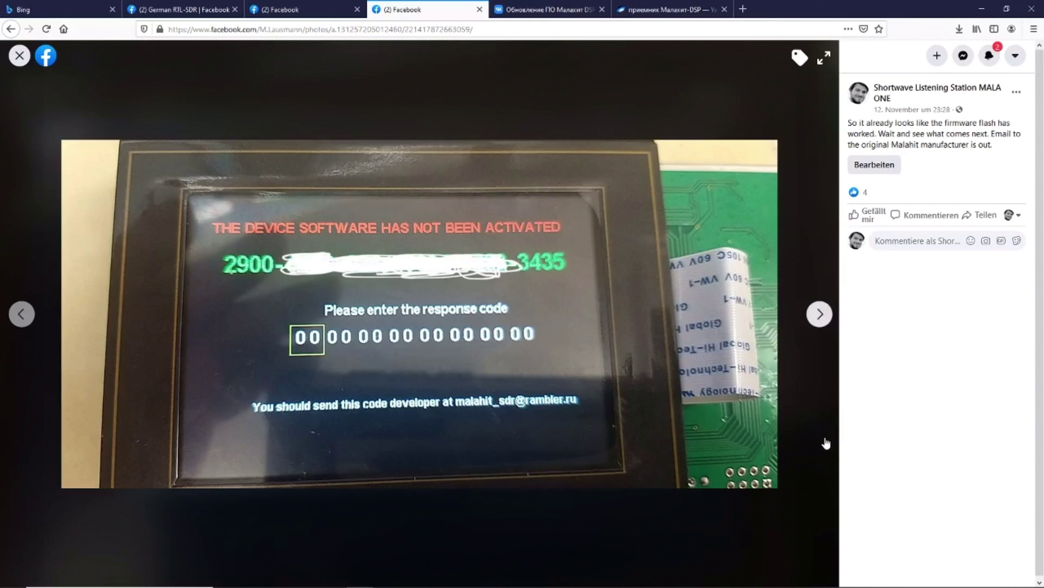
- Look through the open Facebook pages and open the first photo of the Shortwave Listening Station MALA ONE post "Malahite from inside"
left_click(286, 12)
left_click(224, 12)
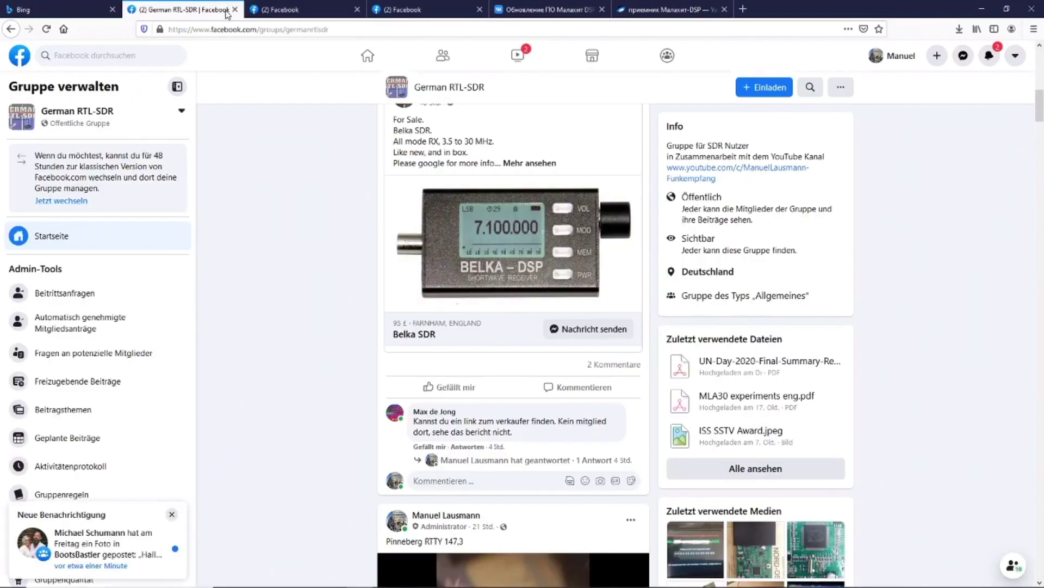
left_click(306, 11)
left_click(420, 10)
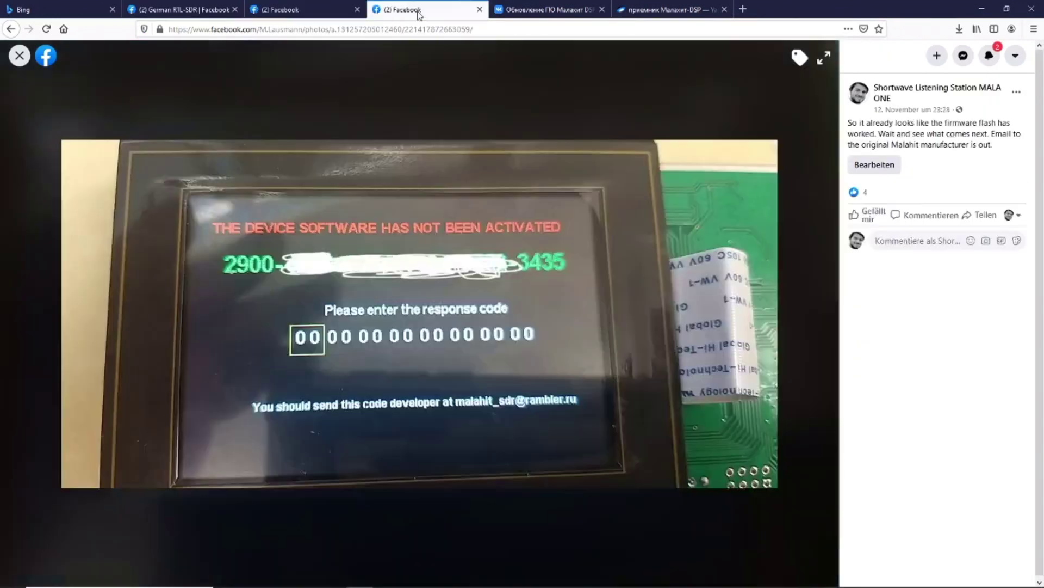
left_click(538, 11)
left_click(431, 13)
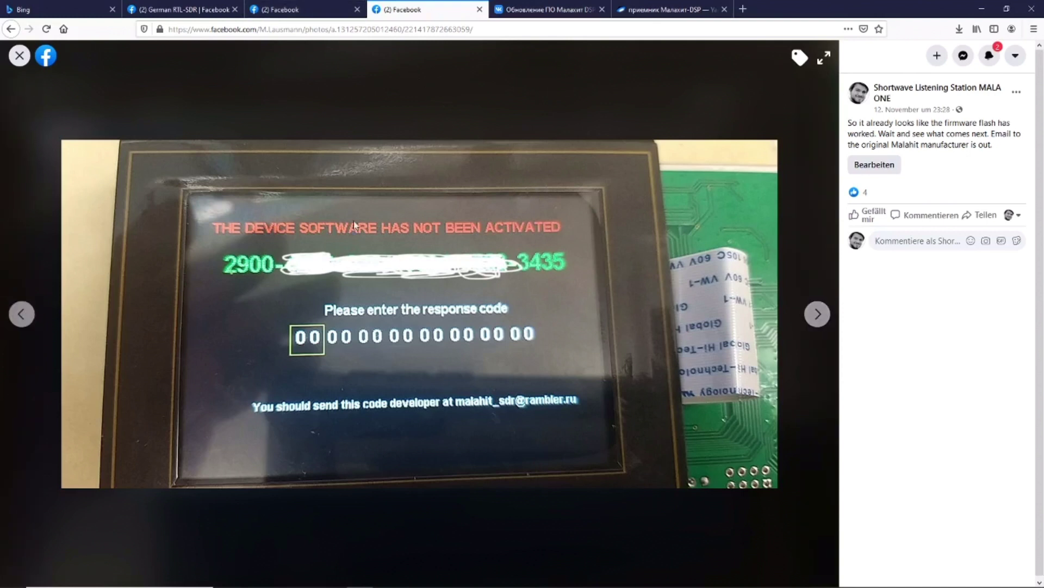
left_click(285, 13)
left_click(11, 30)
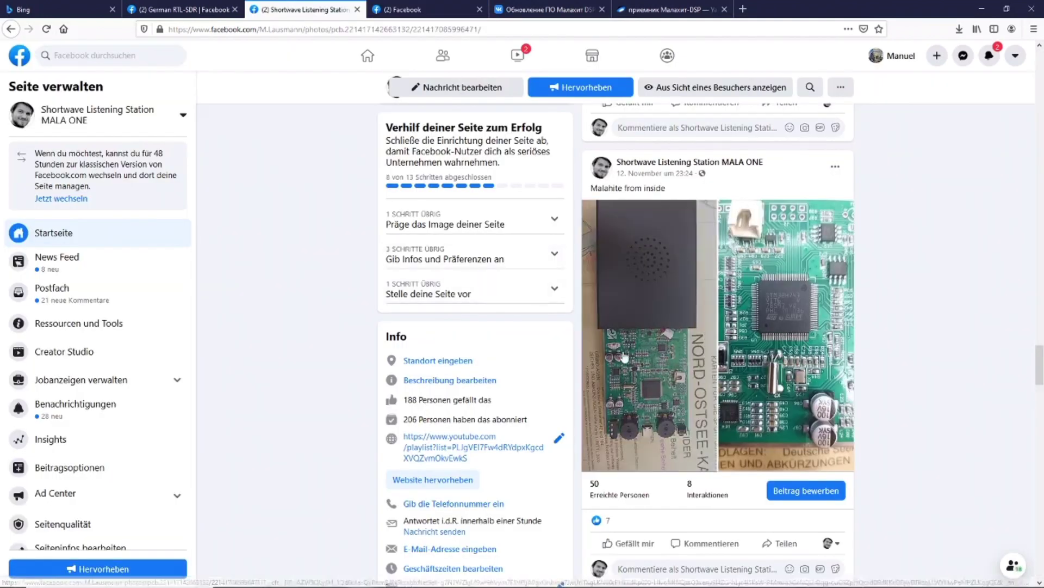
left_click(623, 355)
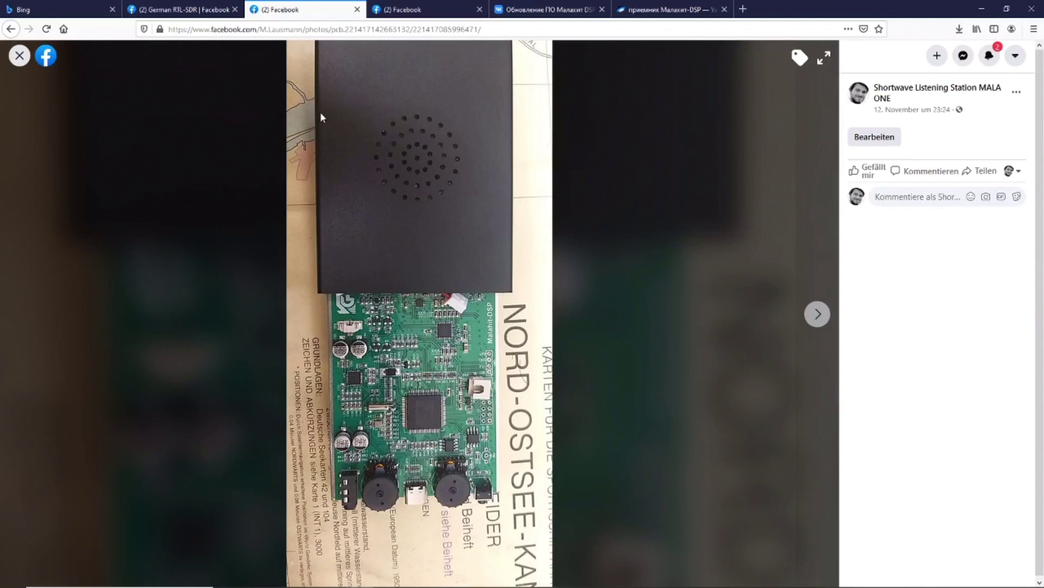
- Switch to the Yandex Disk folder "приемник Малахит-DSP" and bring up STM32CubeProgrammer
left_click(405, 10)
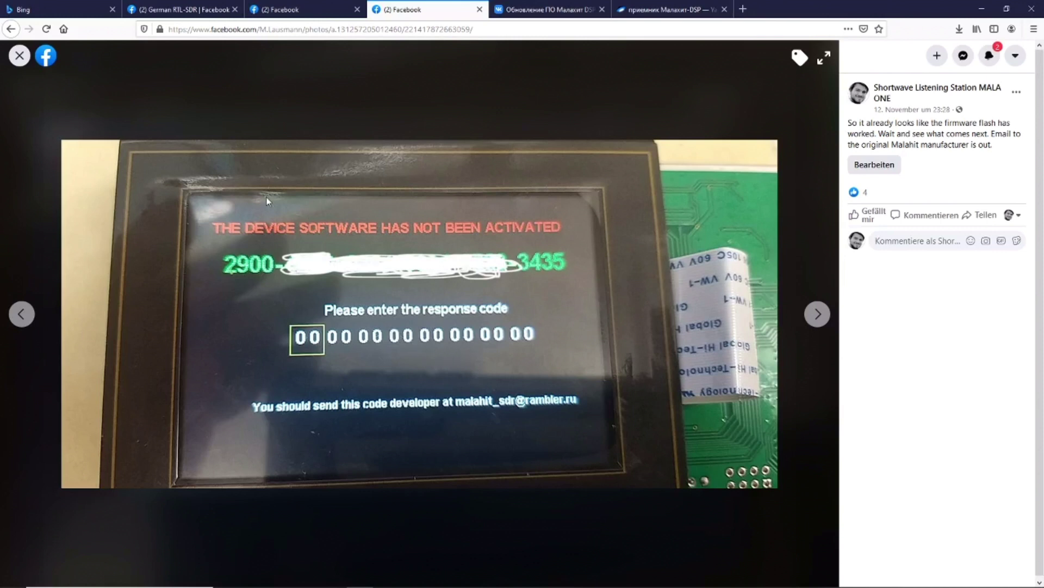
left_click(568, 11)
left_click(638, 11)
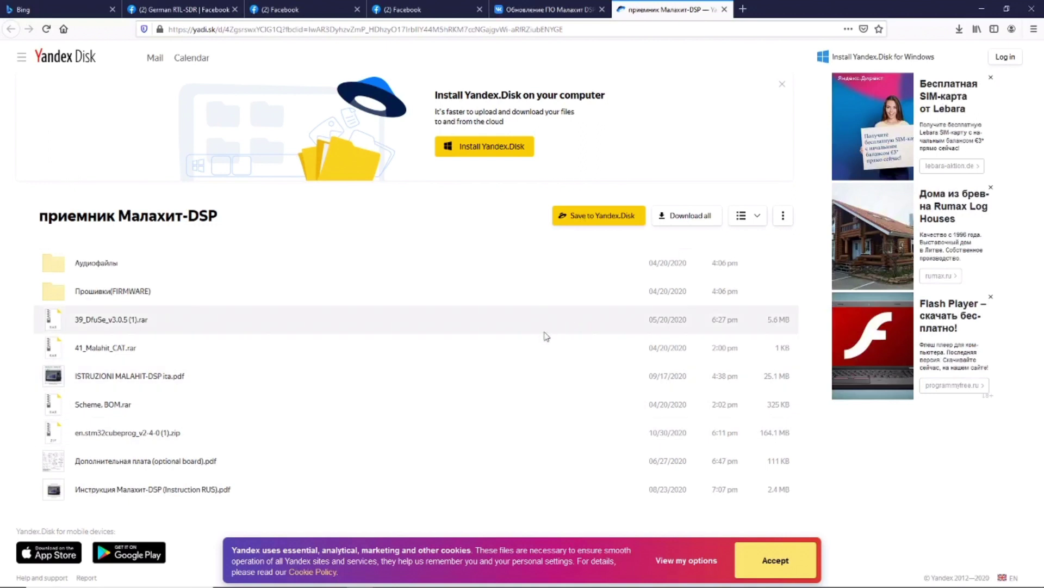
left_click(409, 580)
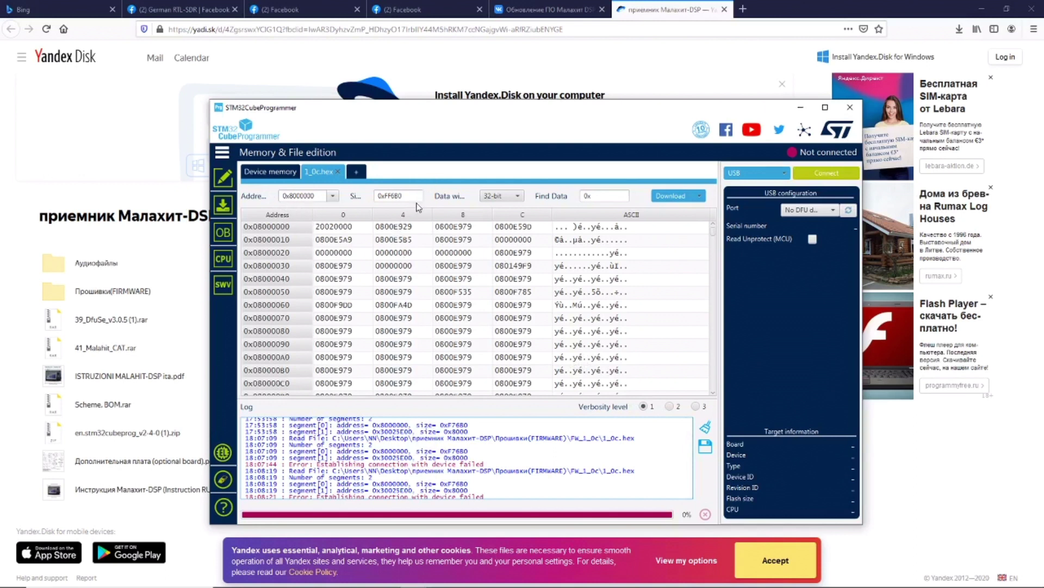
- Return to the Facebook photo of the activation code screen, check its post date, and close the photo
left_click(408, 12)
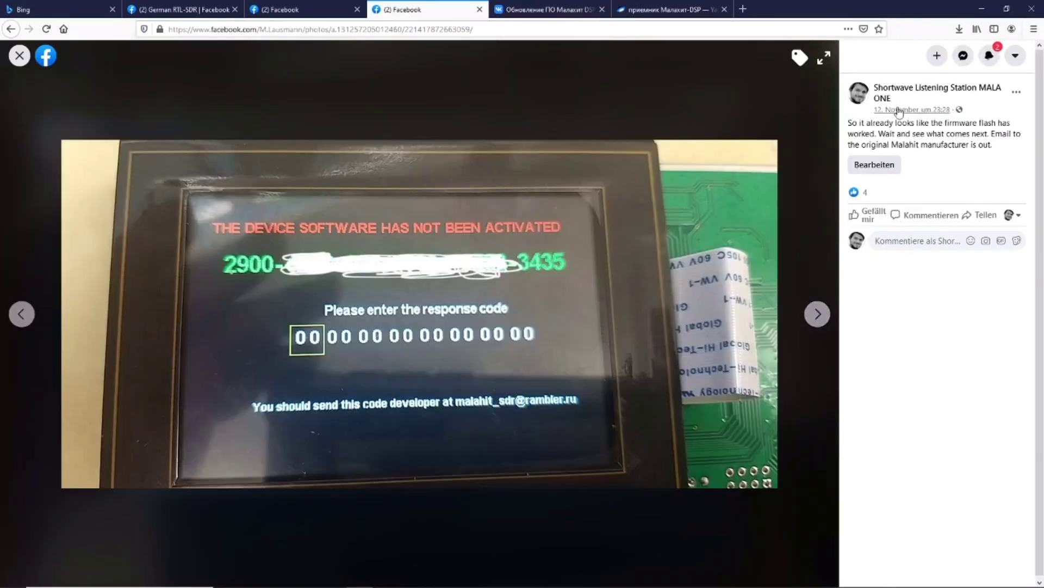
mouse_move(956, 104)
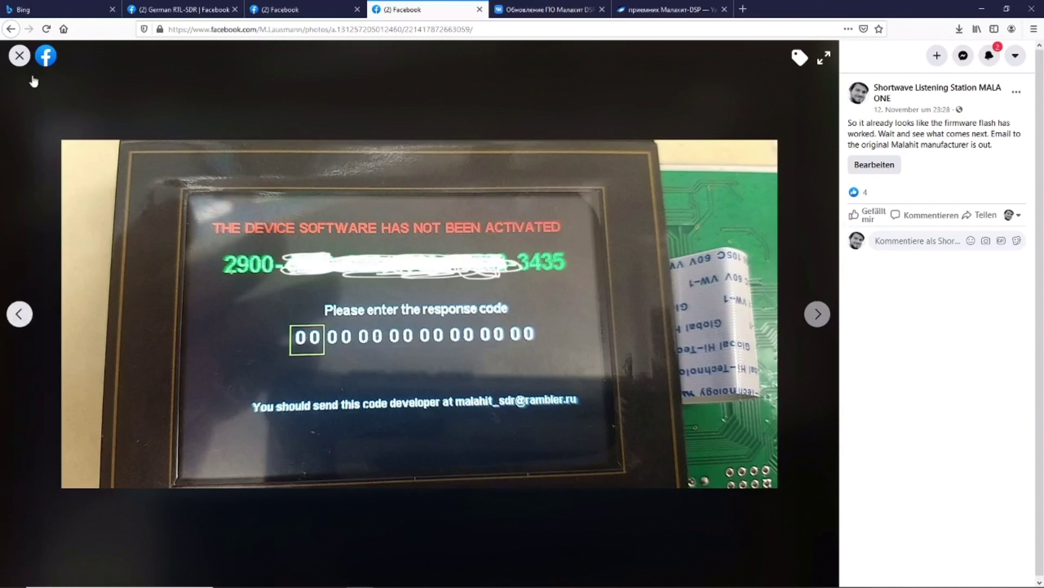
left_click(20, 55)
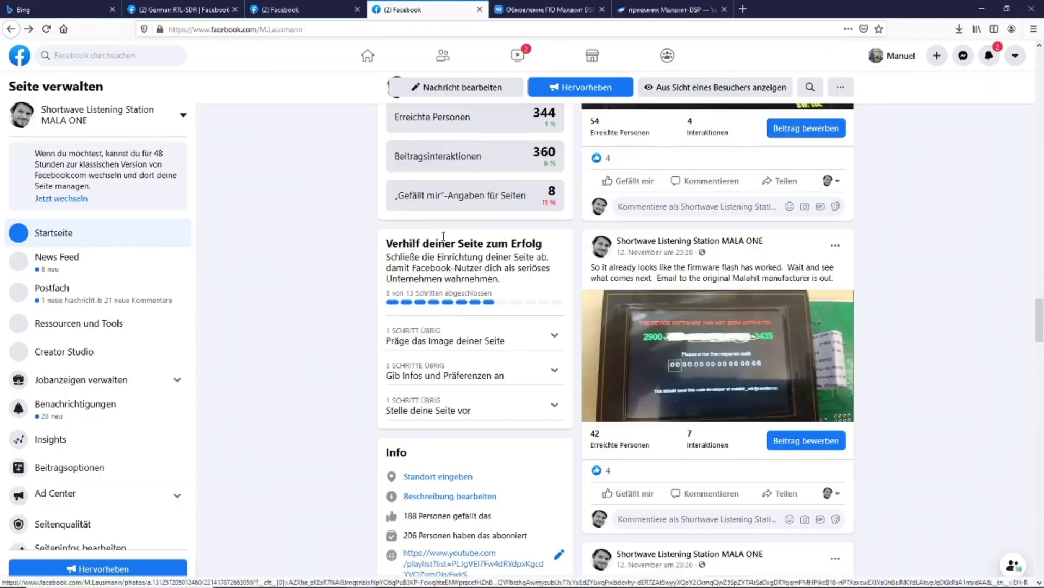
- Look through the page's 12 November posts about flashing the Malahit and open the photo of the "Original Firmware" post
scroll(674, 315, "down", 5)
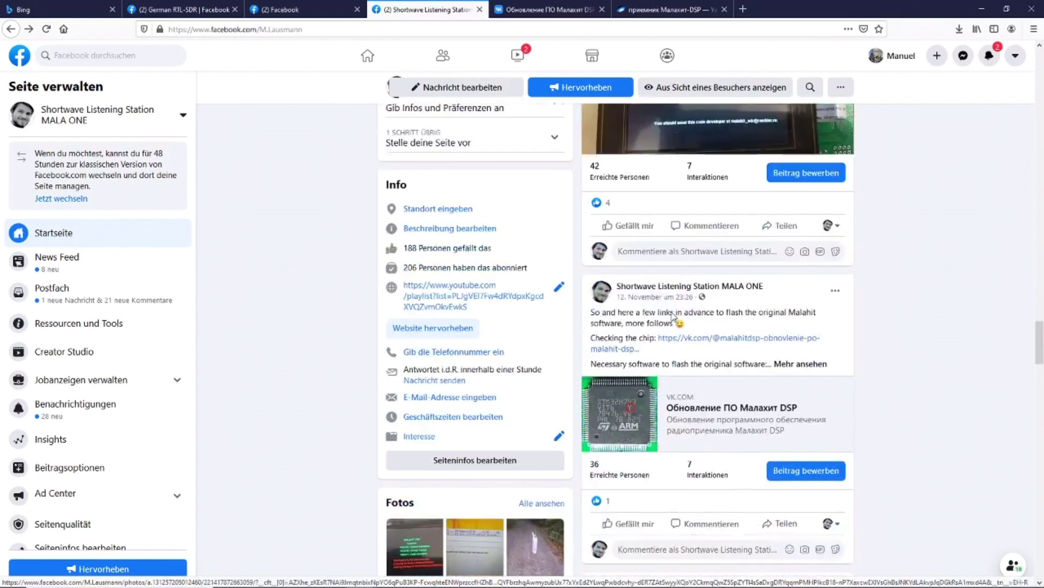
scroll(674, 316, "down", 10)
scroll(730, 405, "down", 4)
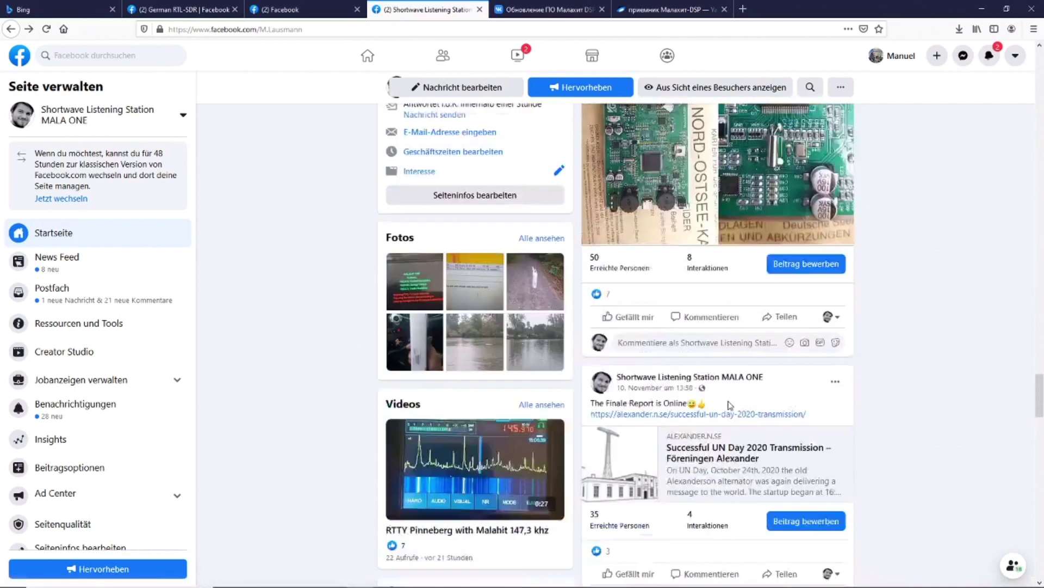
scroll(730, 405, "up", 6)
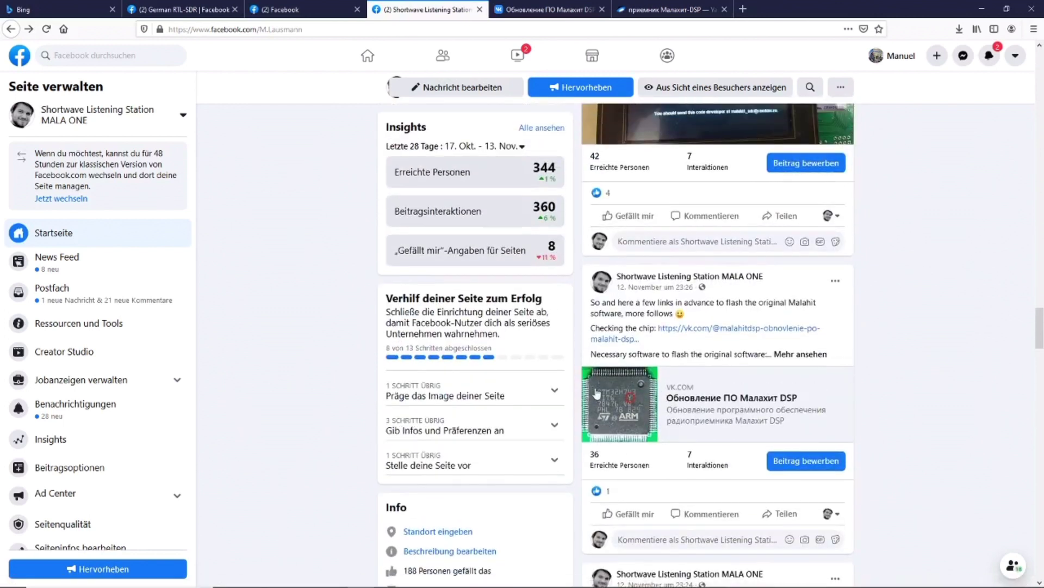
scroll(799, 375, "up", 1)
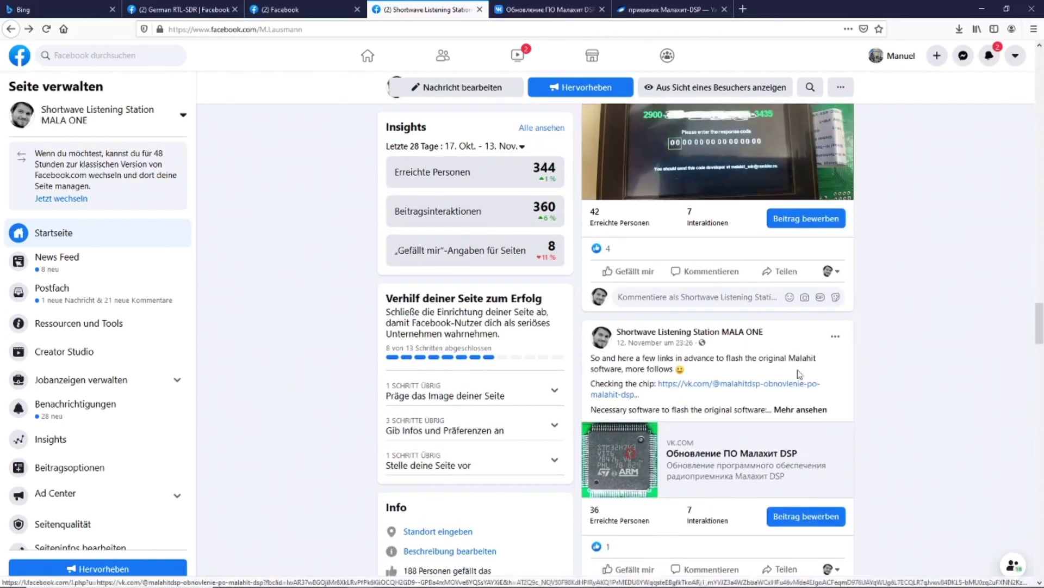
scroll(642, 408, "up", 3)
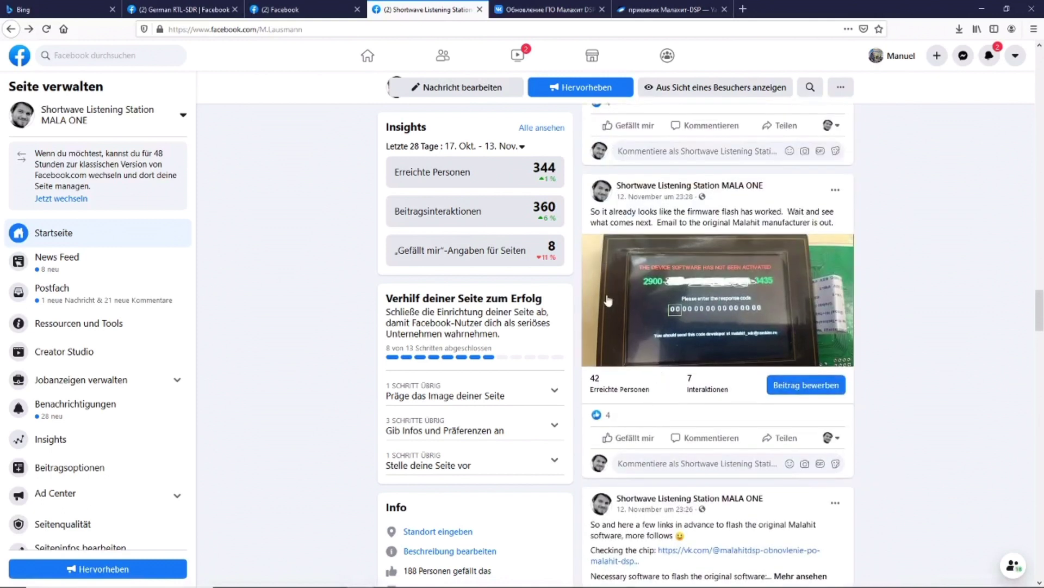
scroll(608, 301, "up", 5)
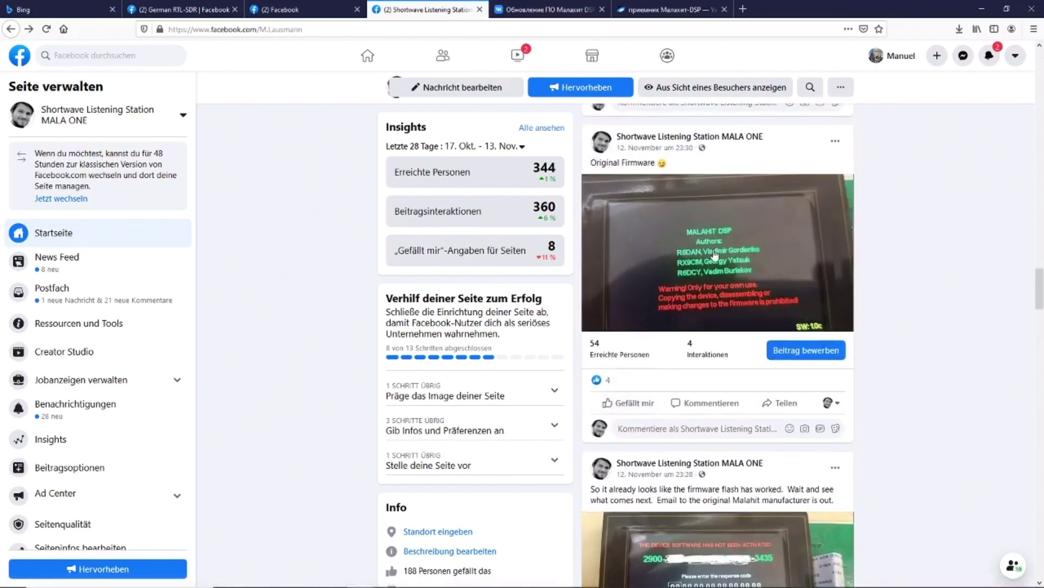
left_click(714, 253)
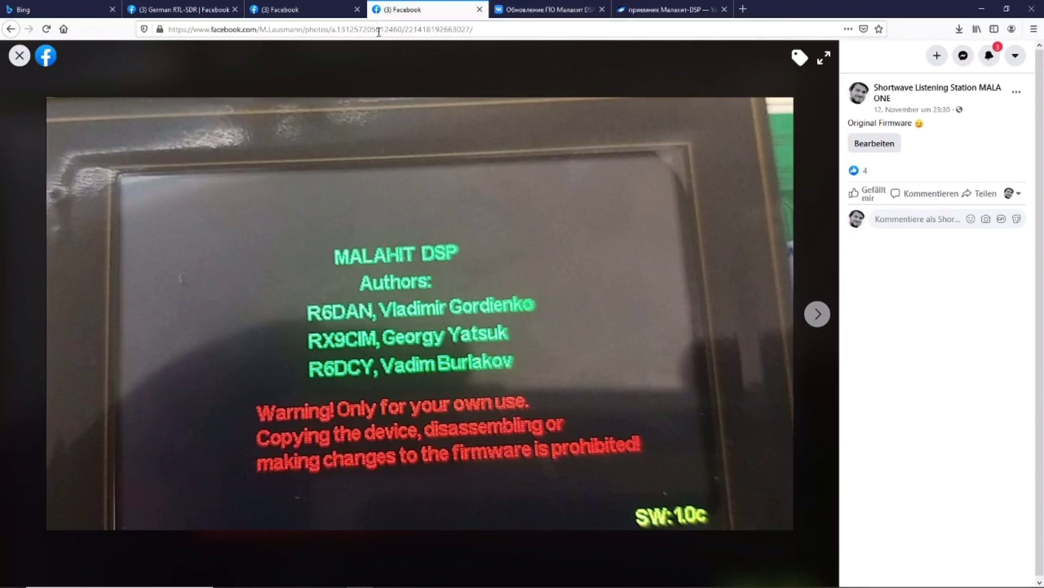
- Go to the German RTL-SDR Facebook group and examine its header and recent posts down to the "Pinneberg RTTY 147,3" video
left_click(308, 12)
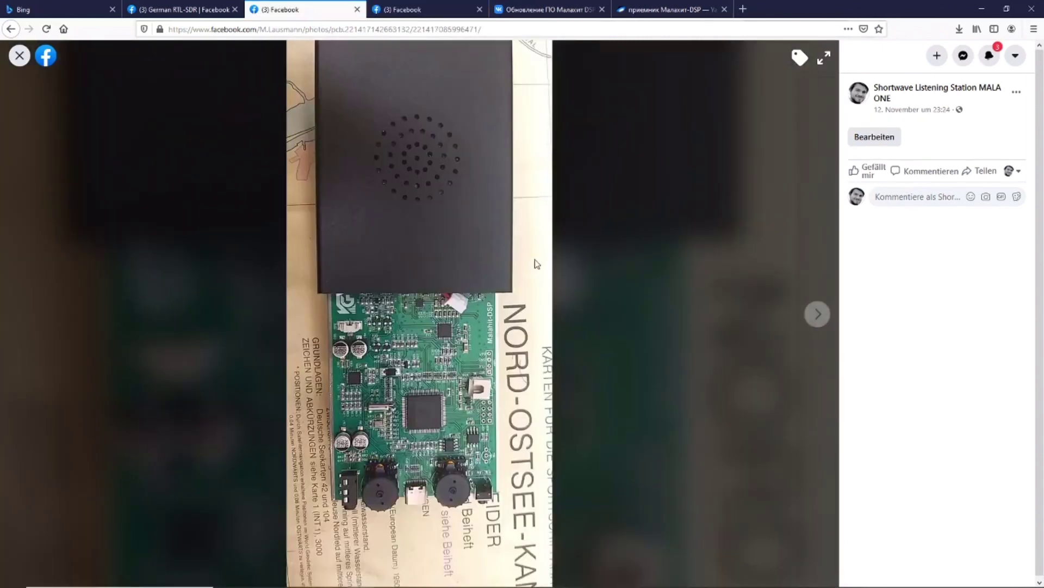
left_click(200, 16)
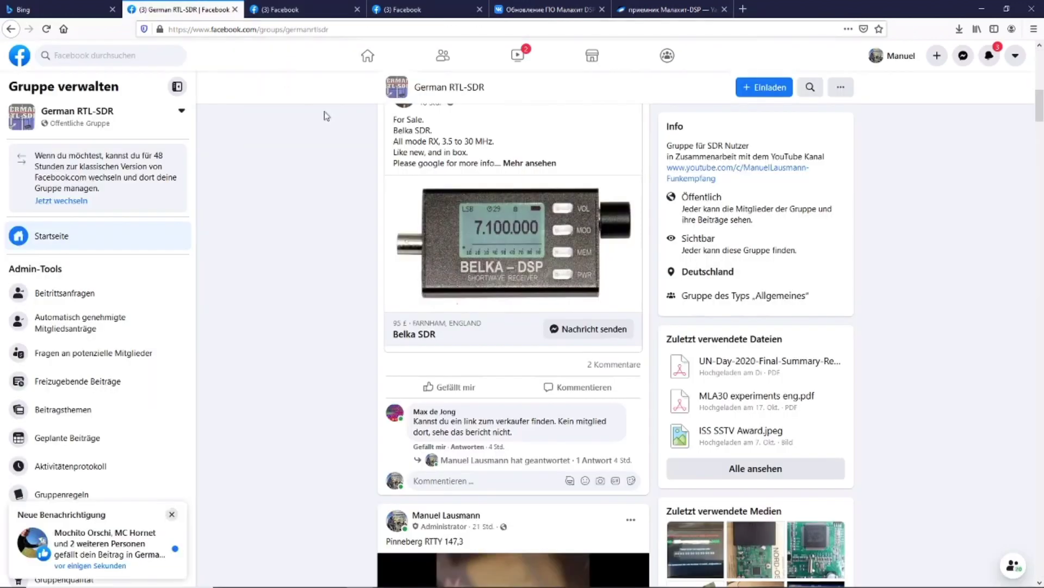
scroll(618, 284, "up", 10)
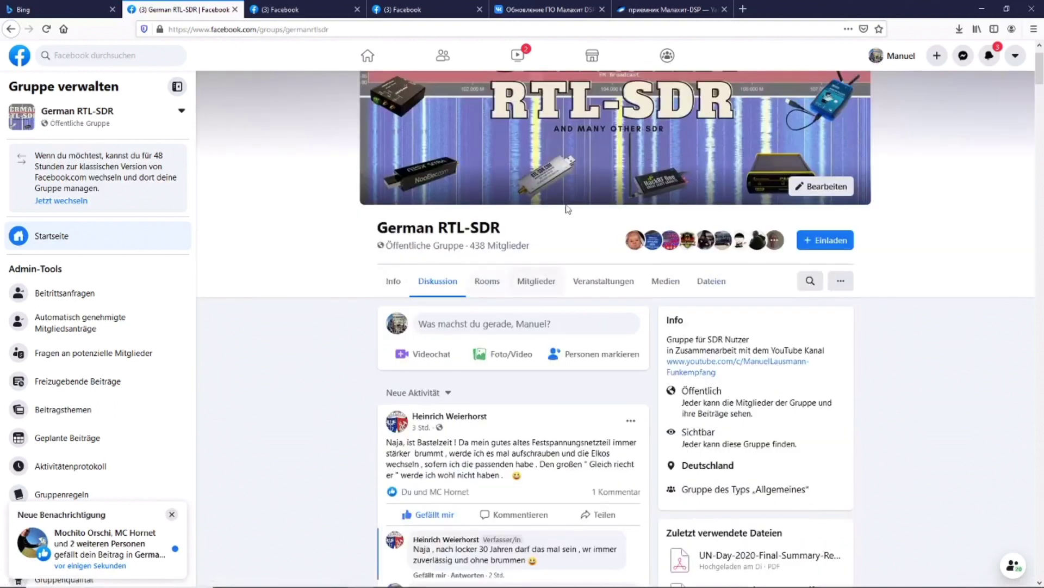
scroll(539, 280, "up", 1)
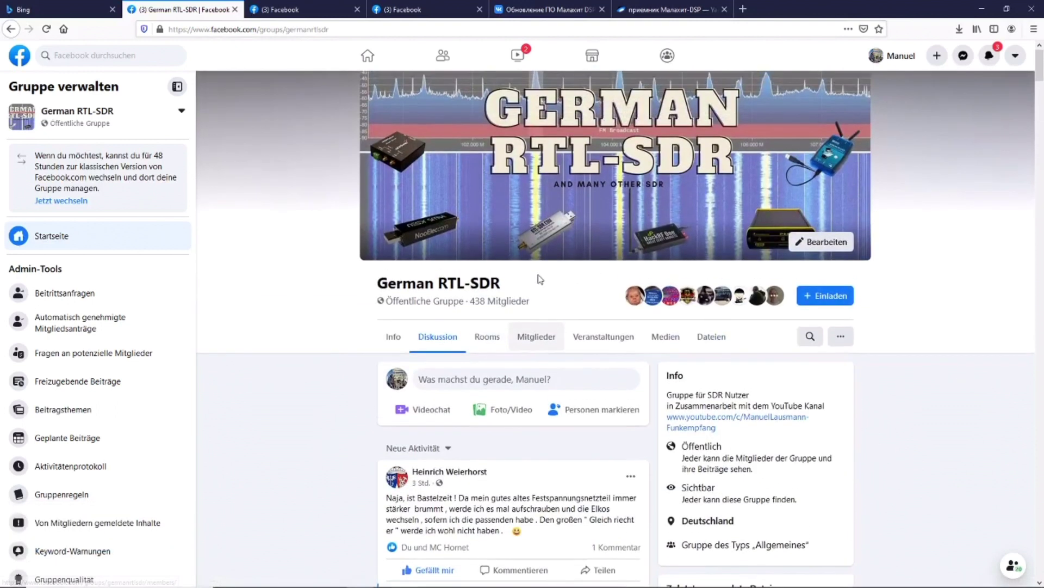
scroll(559, 334, "down", 3)
scroll(559, 328, "down", 10)
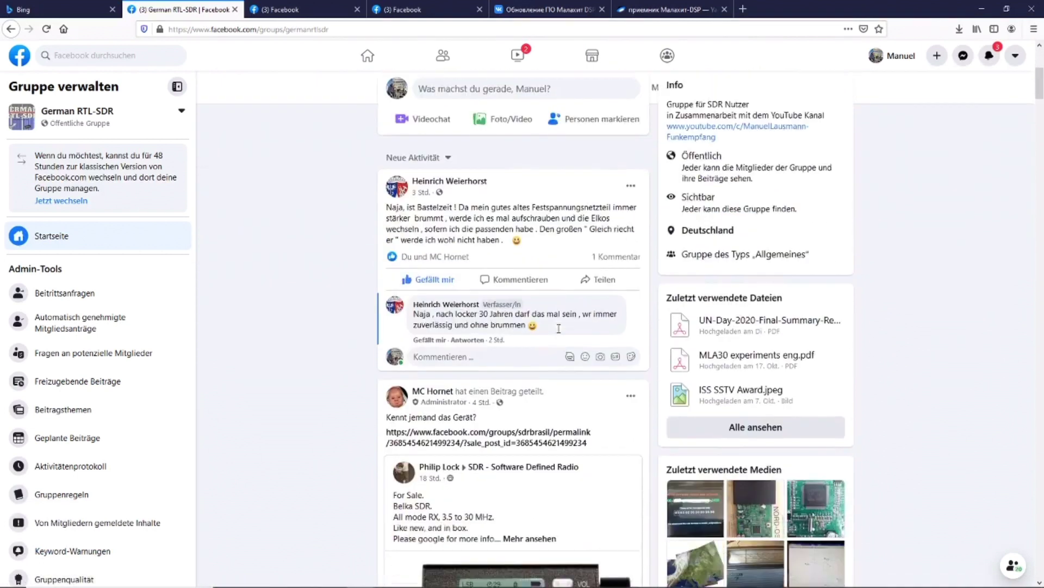
scroll(559, 332, "down", 6)
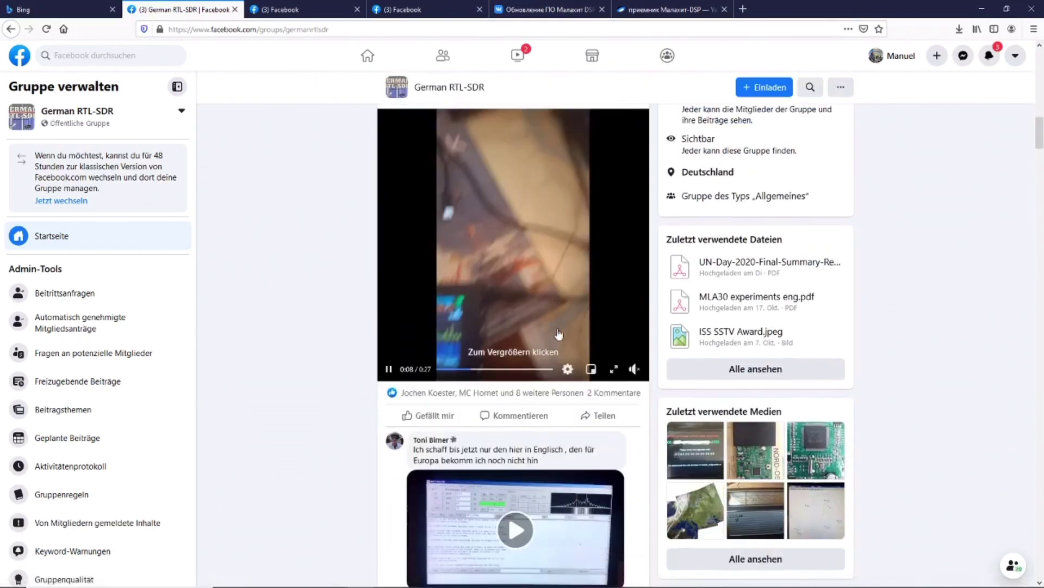
scroll(558, 334, "up", 3)
scroll(558, 334, "up", 2)
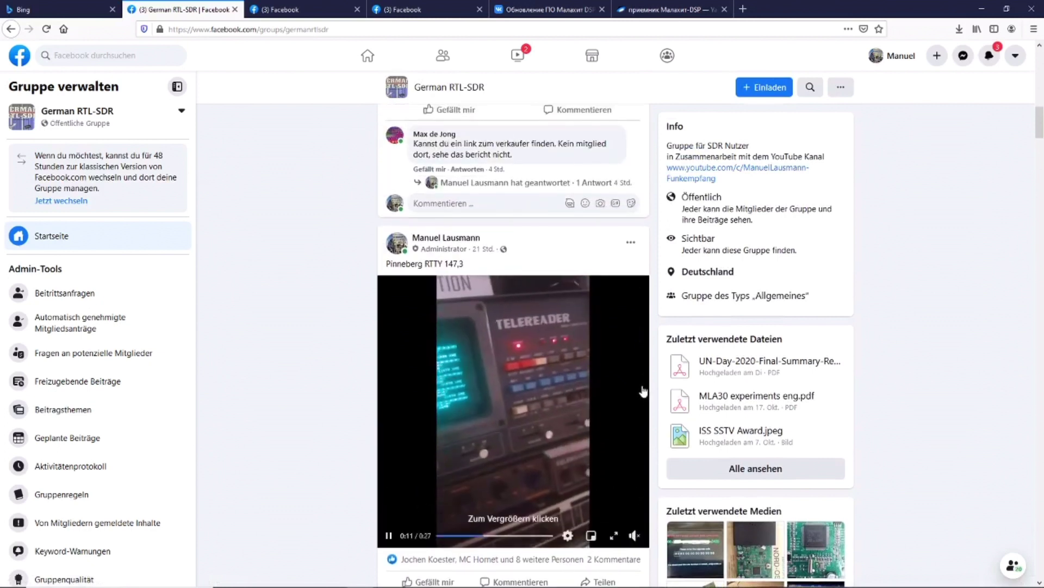
- Look through the group's older posts and examine the post and video about the Malahit running the original Russian software
scroll(630, 419, "down", 10)
scroll(630, 422, "down", 16)
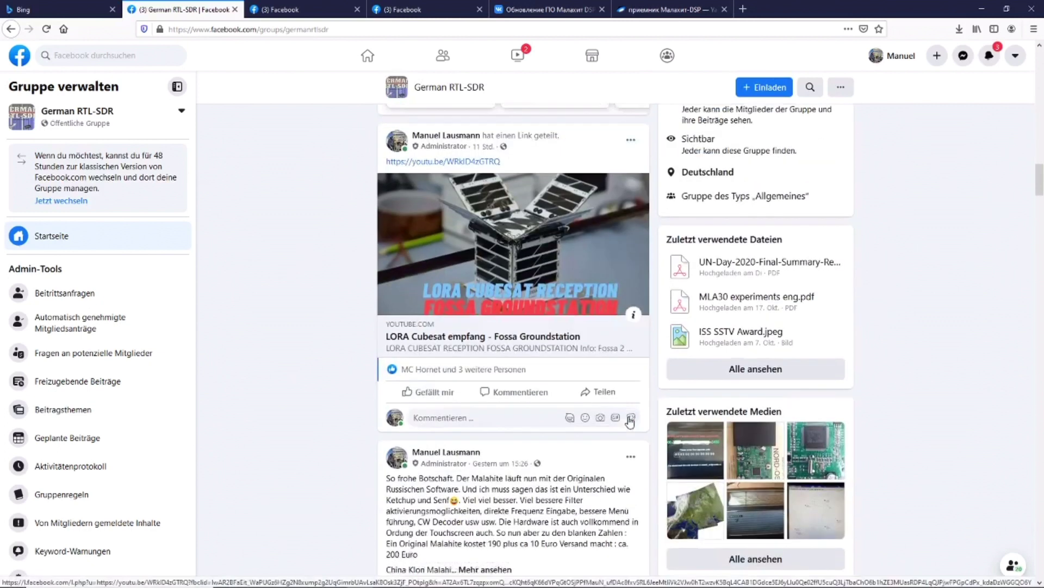
scroll(630, 422, "down", 3)
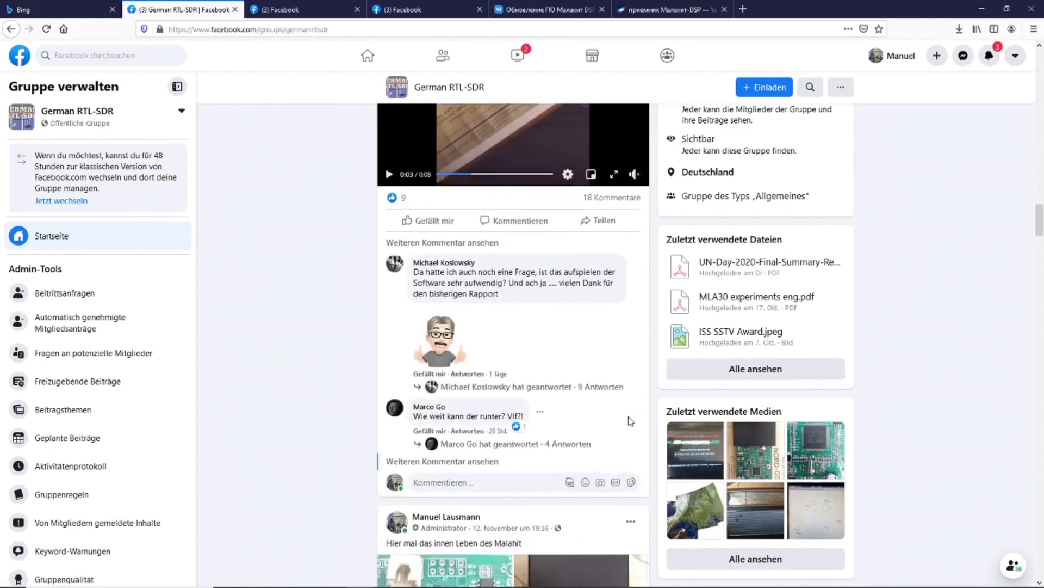
scroll(629, 421, "up", 1)
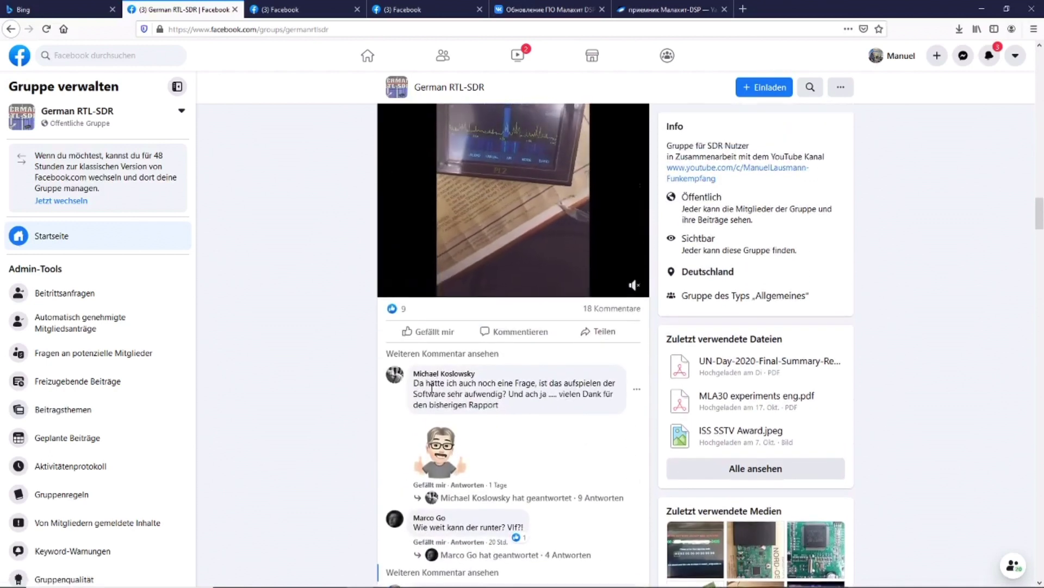
scroll(627, 420, "up", 2)
scroll(627, 420, "up", 1)
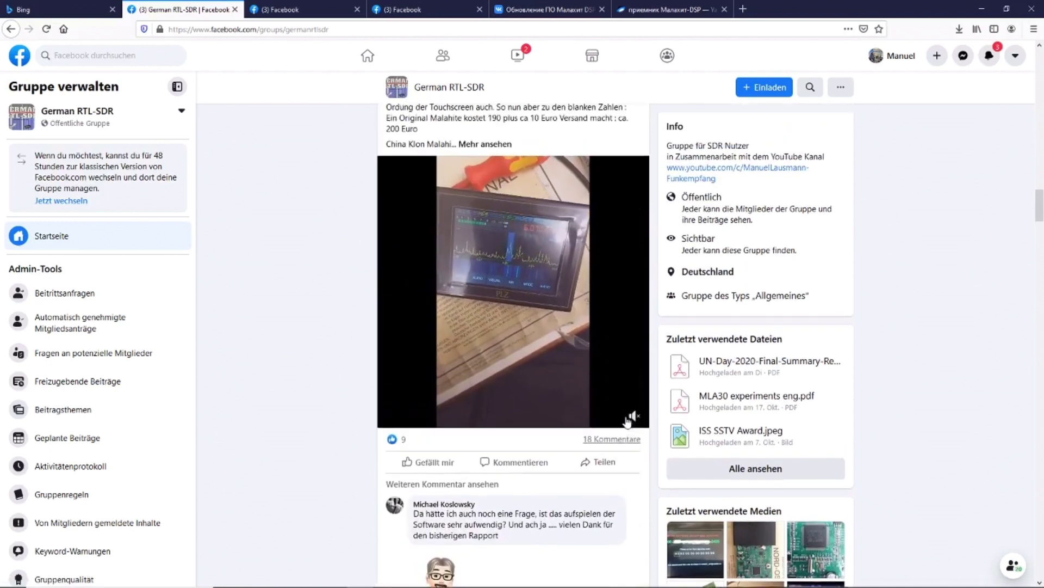
scroll(658, 365, "down", 1)
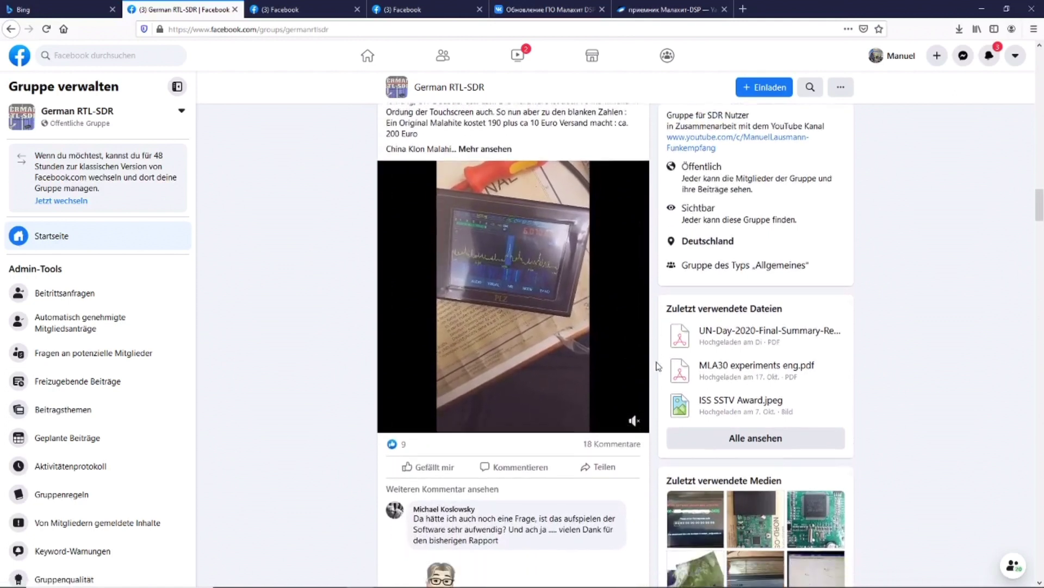
scroll(657, 365, "up", 2)
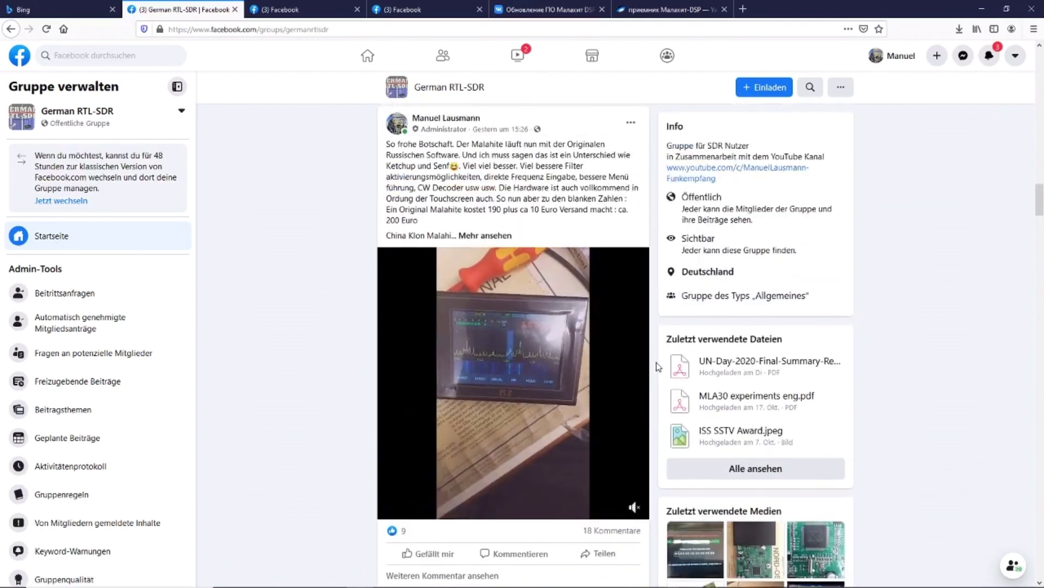
- Examine the group's post "Hier mal das innen Leben des Malahit" and return to the German RTL-SDR group header
scroll(658, 366, "down", 6)
scroll(657, 368, "down", 2)
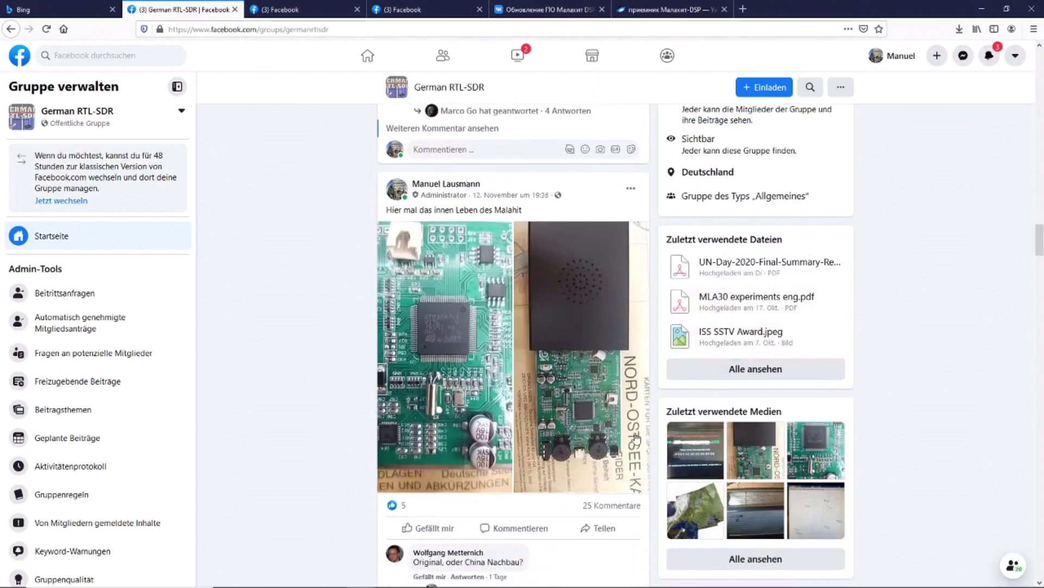
scroll(653, 458, "down", 1)
scroll(653, 461, "up", 10)
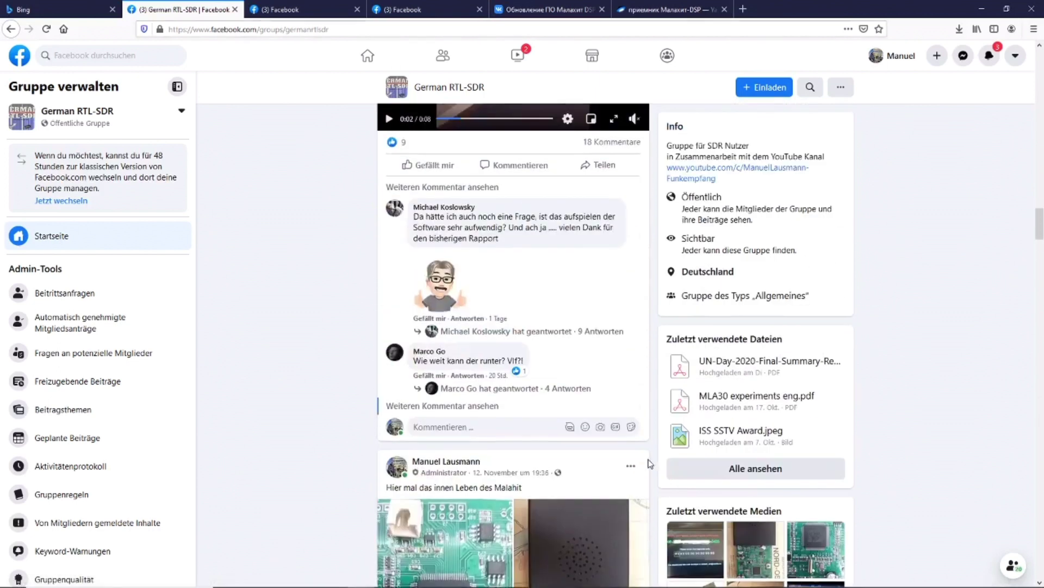
scroll(645, 464, "up", 3)
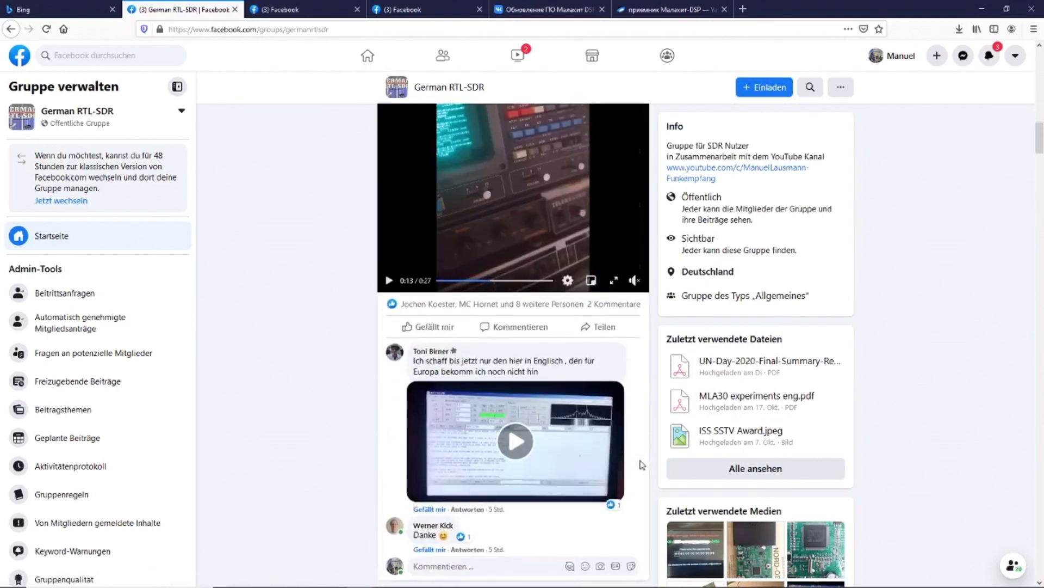
scroll(649, 287, "up", 15)
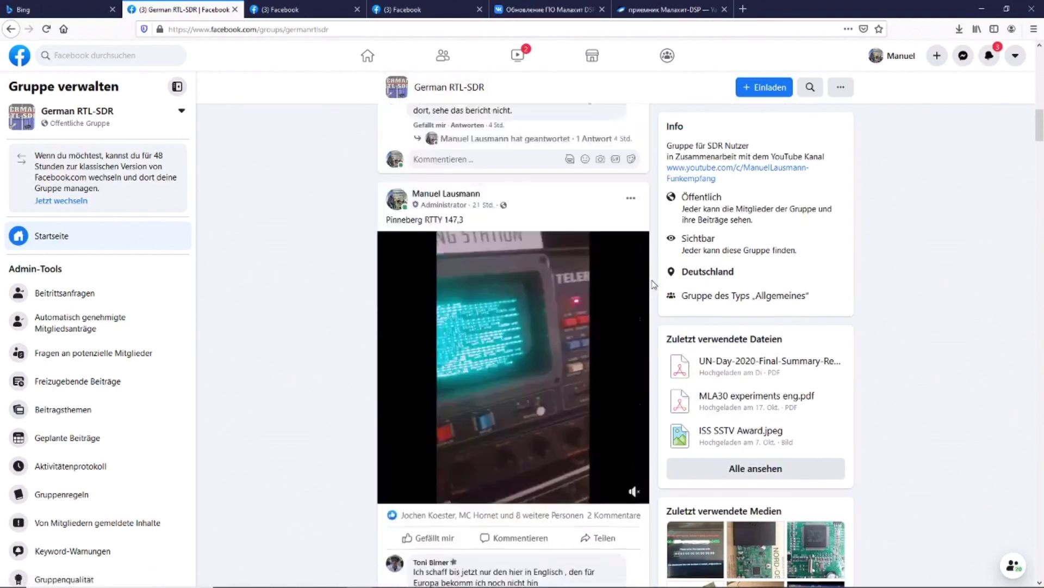
scroll(653, 284, "up", 4)
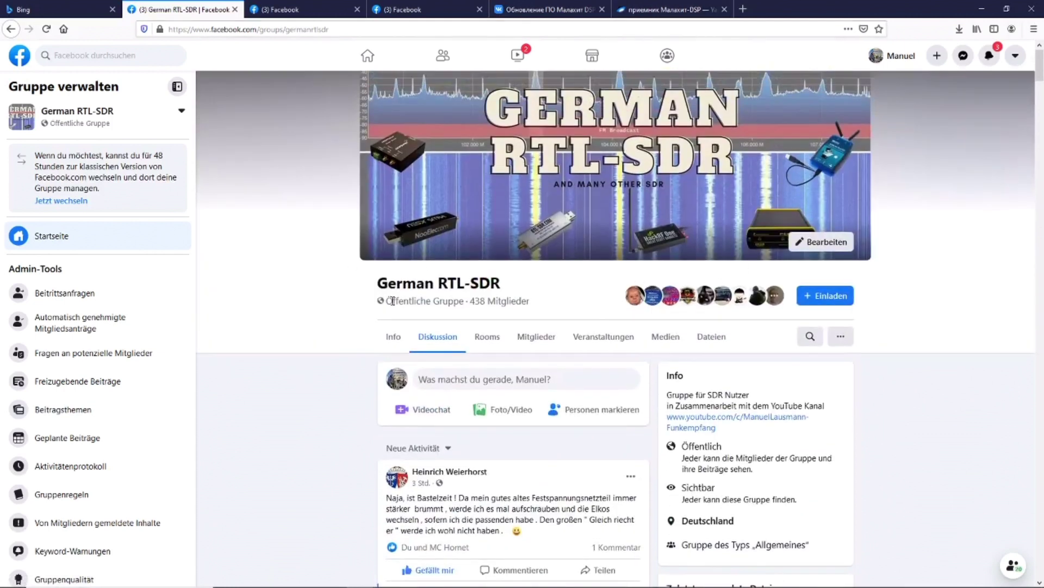
- Review the Malahit circuit board photo, the start of the VK article "Обновление ПО Малахит DSP", and the "Original Firmware" photo
left_click(308, 9)
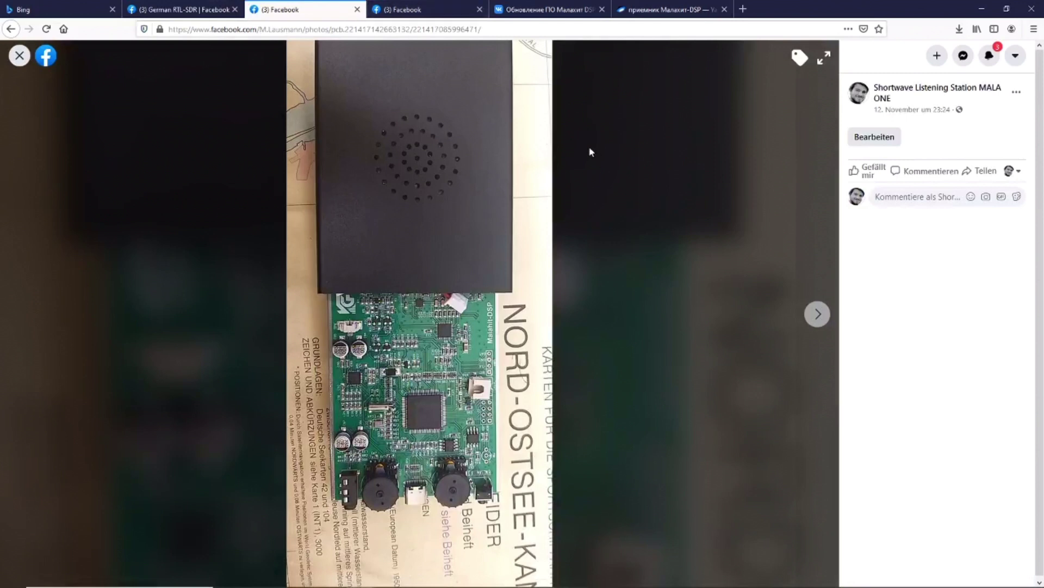
left_click(543, 13)
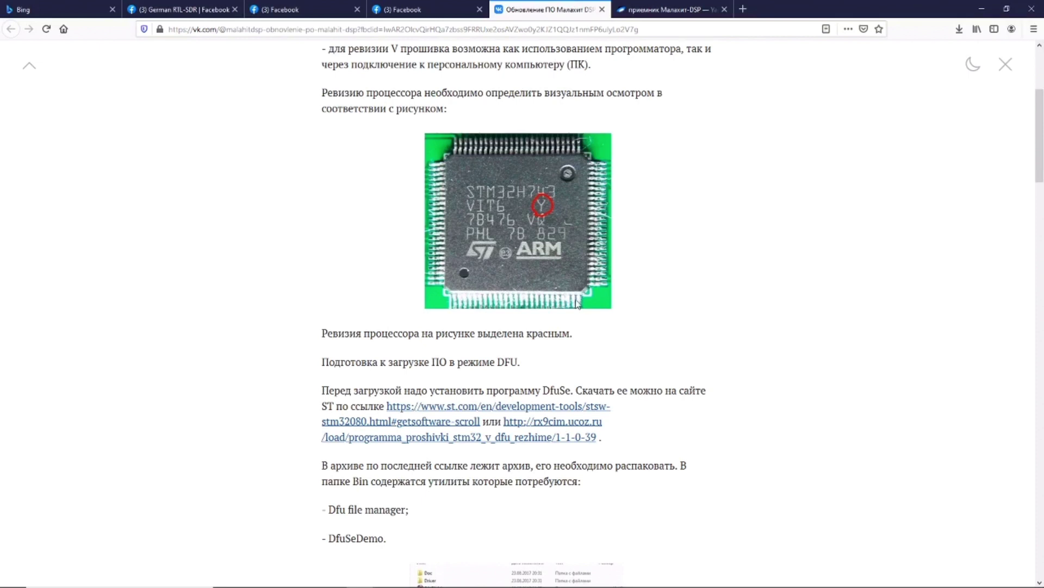
scroll(577, 304, "up", 4)
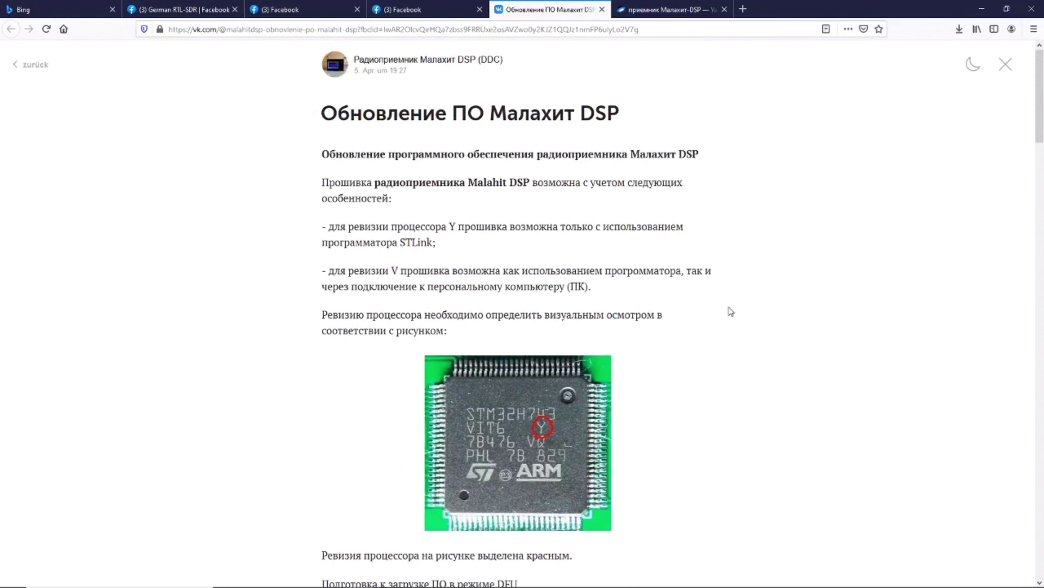
left_click(425, 9)
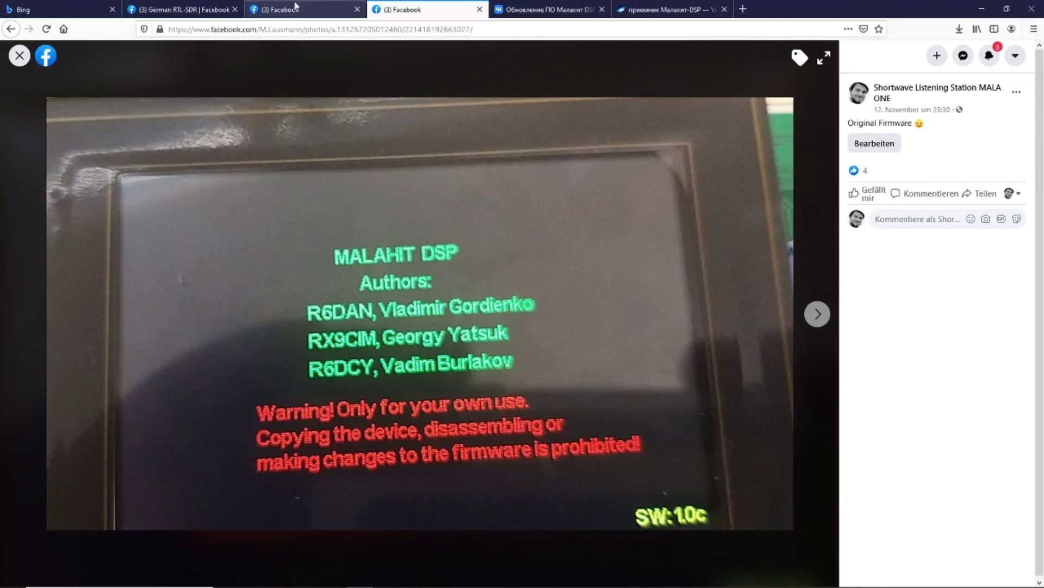
- Minimise the browser to bring up STM32CubeProgrammer and move its window closer to the desktop's upper-left area
left_click(982, 9)
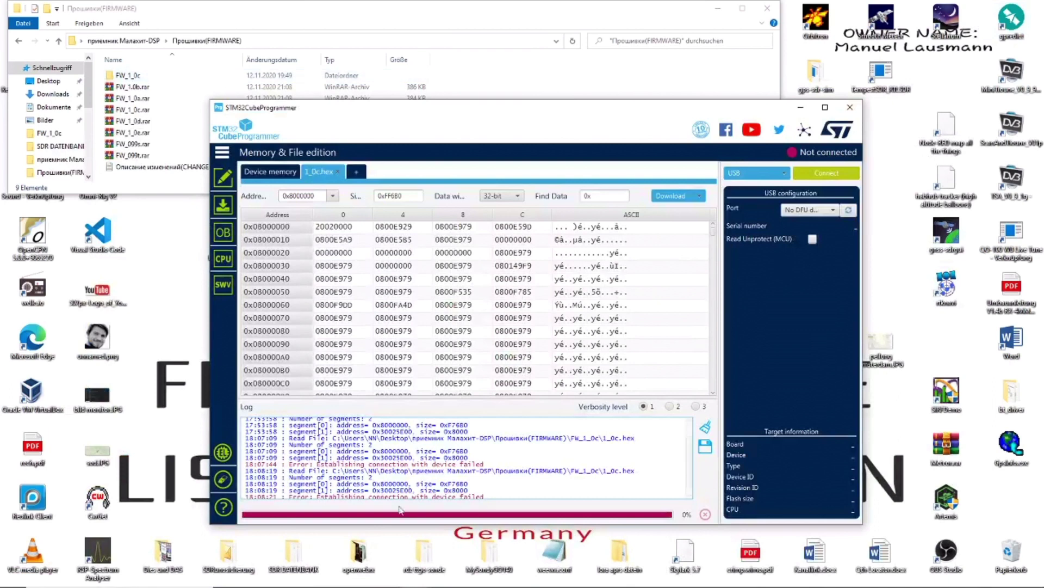
left_click_drag(643, 111, 502, 71)
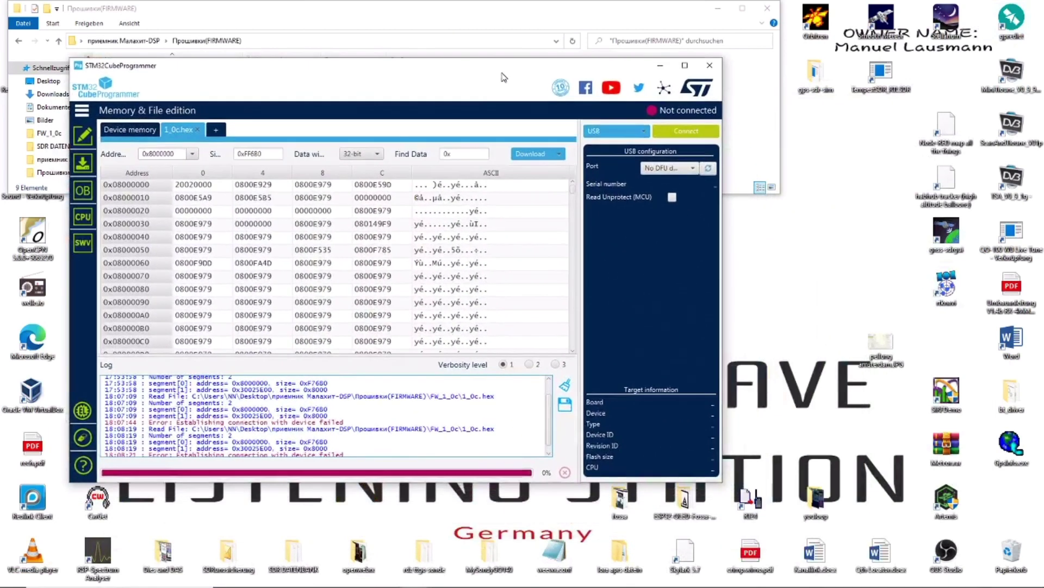